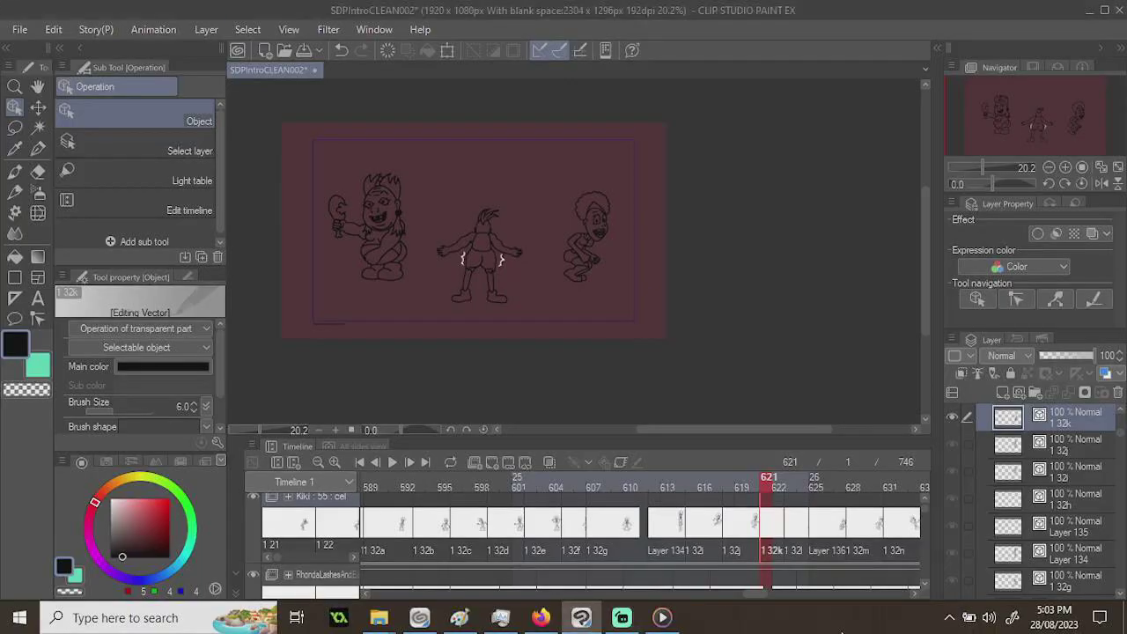
- Review the three characters' line-art poses backwards from frame 621 to frame 591, finishing at frame 619
scroll(416, 244, up, 3)
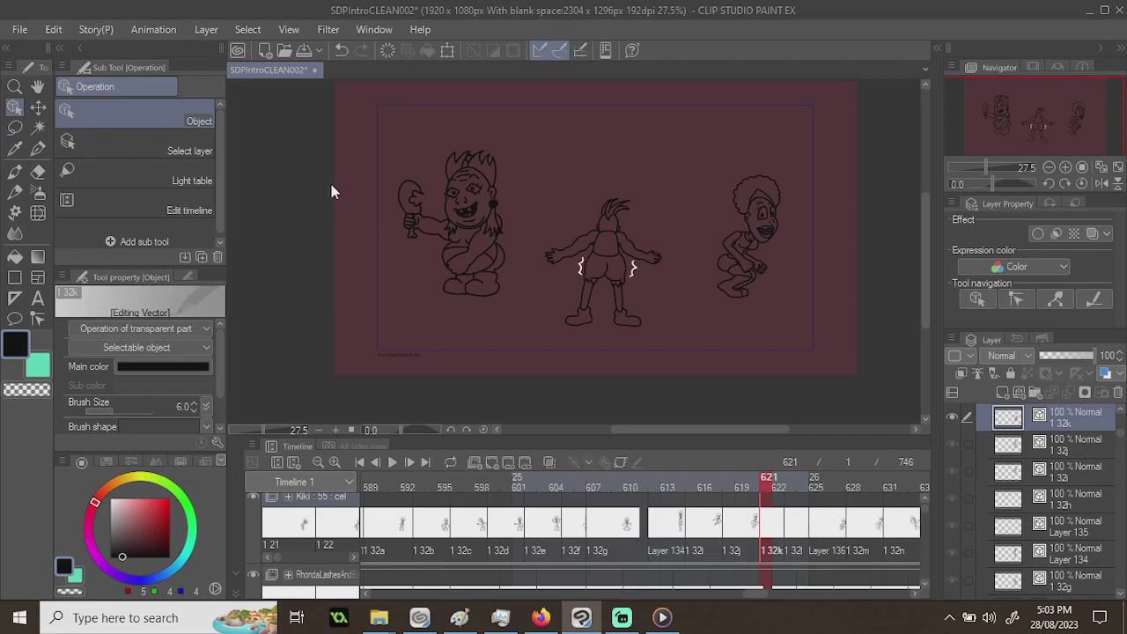
click(737, 488)
click(724, 487)
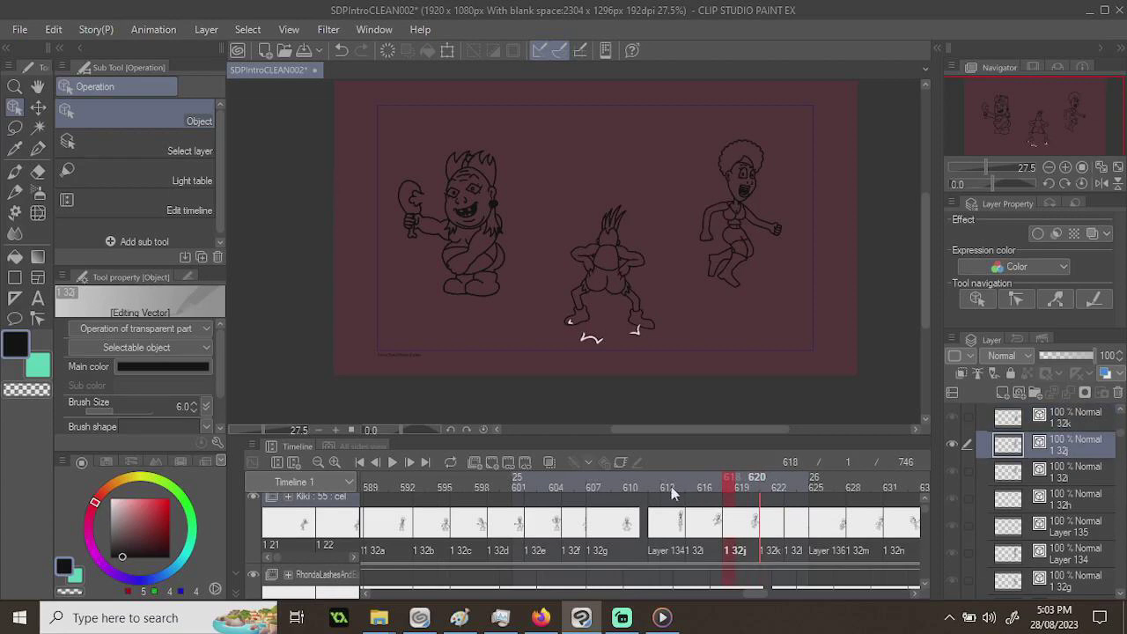
click(671, 487)
click(657, 487)
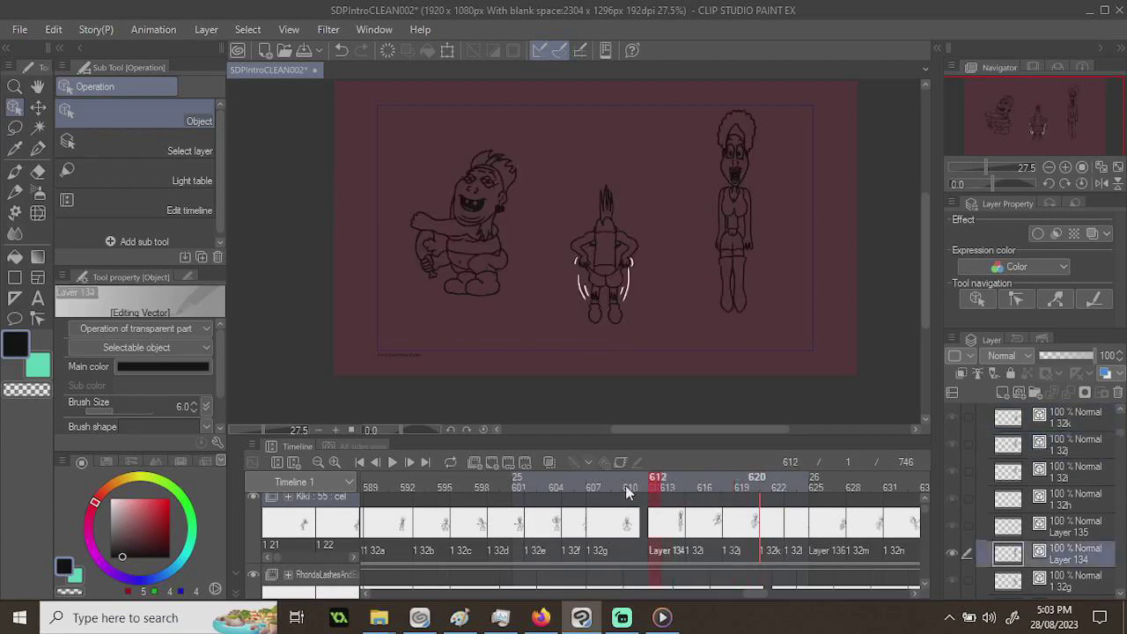
click(566, 486)
click(556, 486)
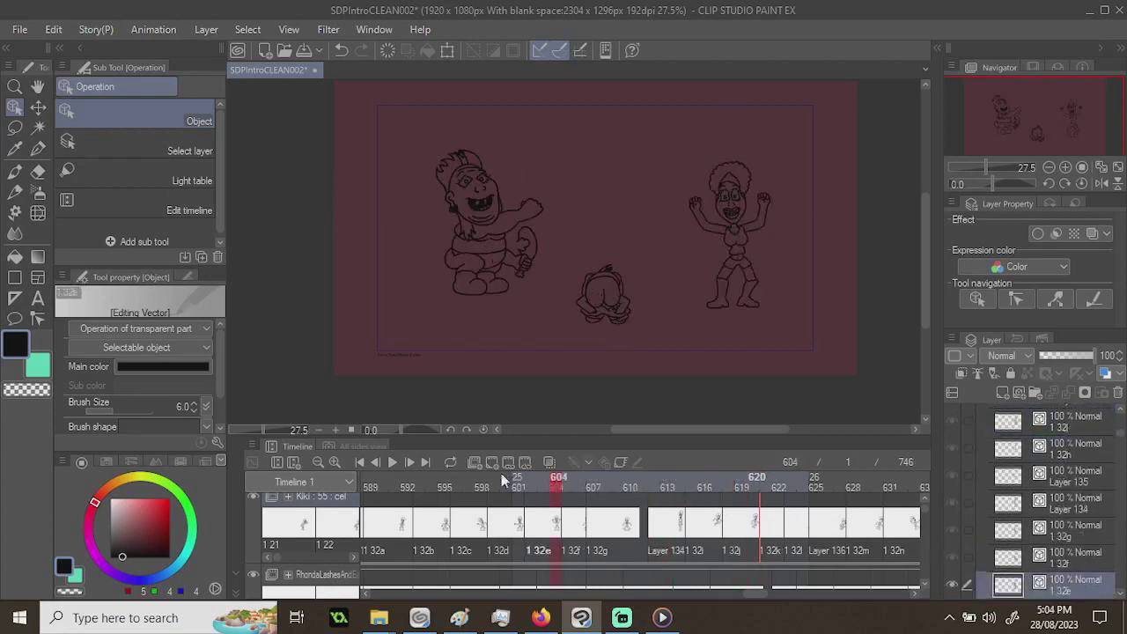
mouse_move(404, 476)
mouse_down()
mouse_move(385, 482)
mouse_move(397, 489)
mouse_up()
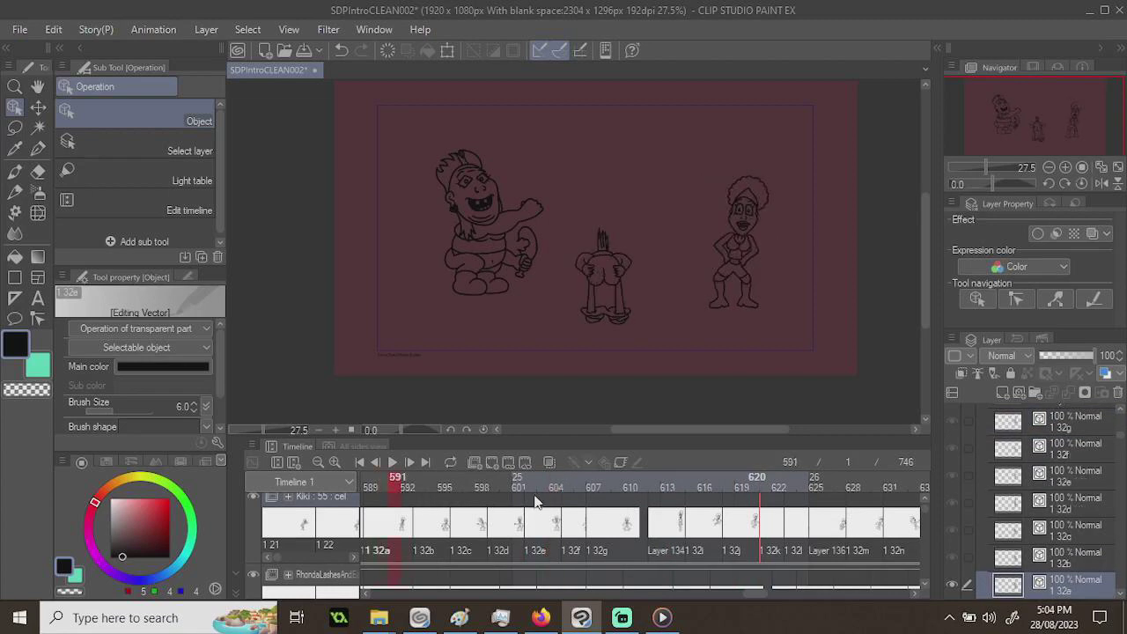
click(741, 517)
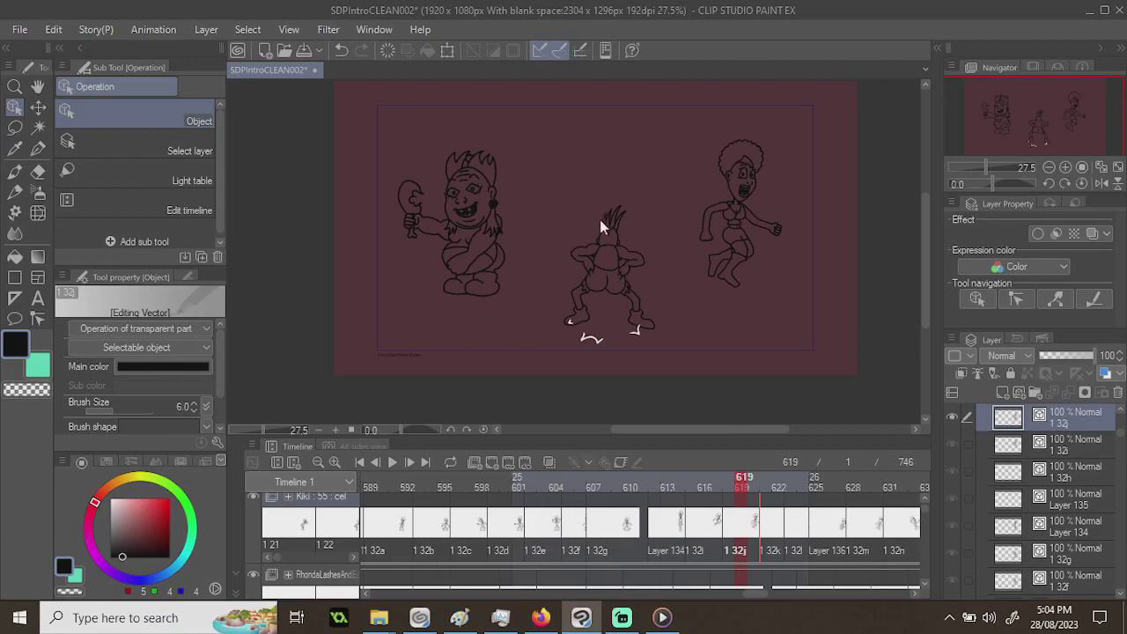
- Switch to Media Player and watch the SDPs video full screen, revisiting the three-character scene at about 0:20
click(662, 617)
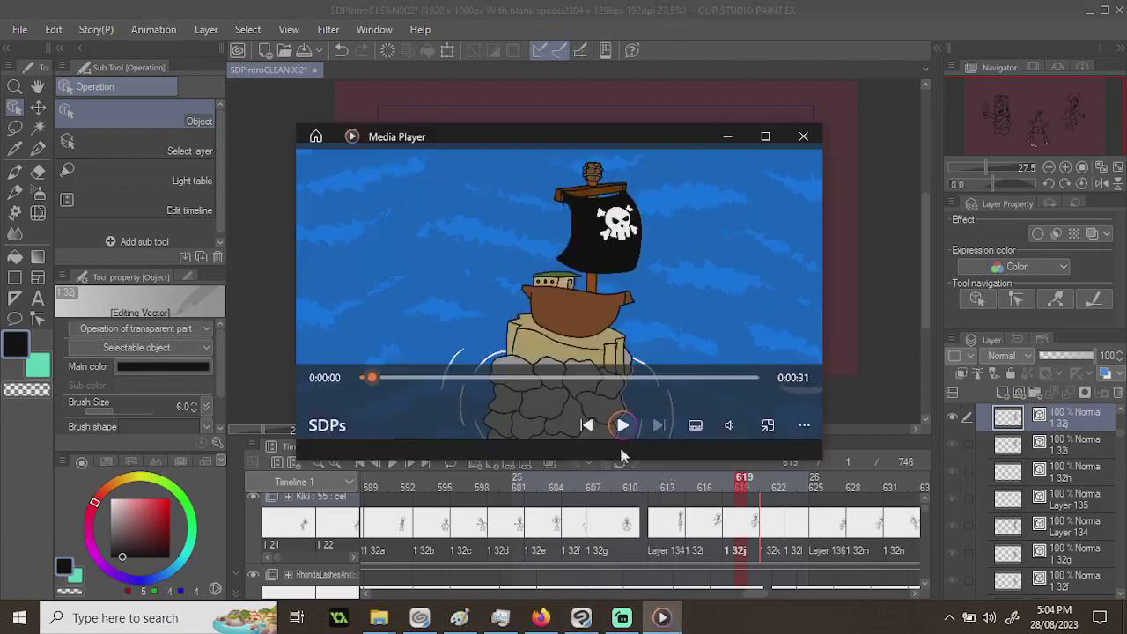
double_click(517, 213)
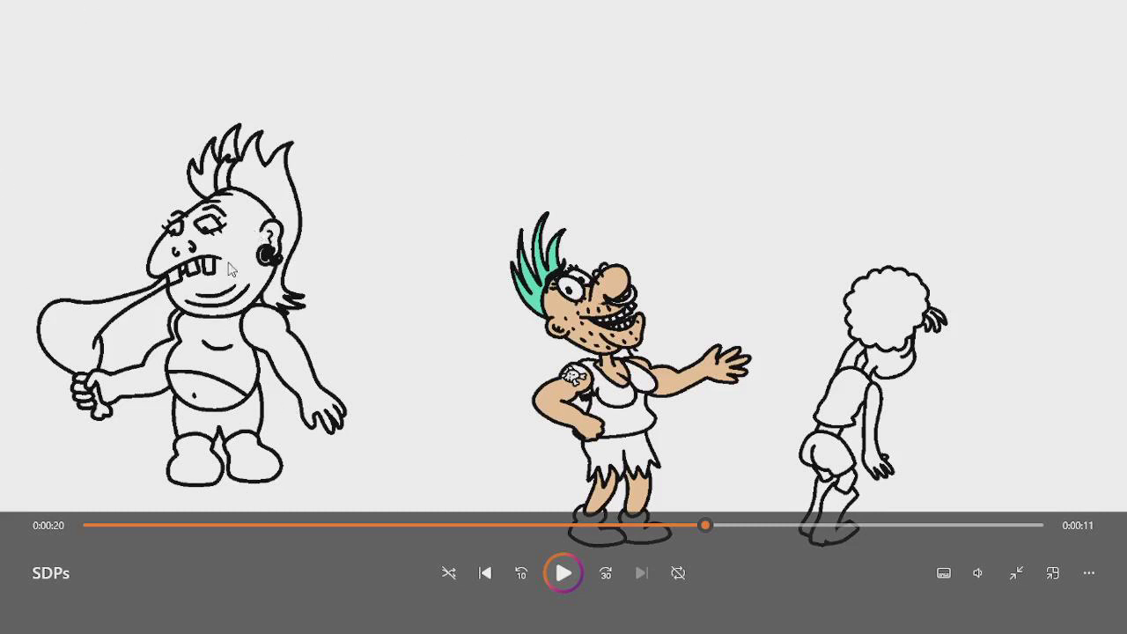
key(Escape)
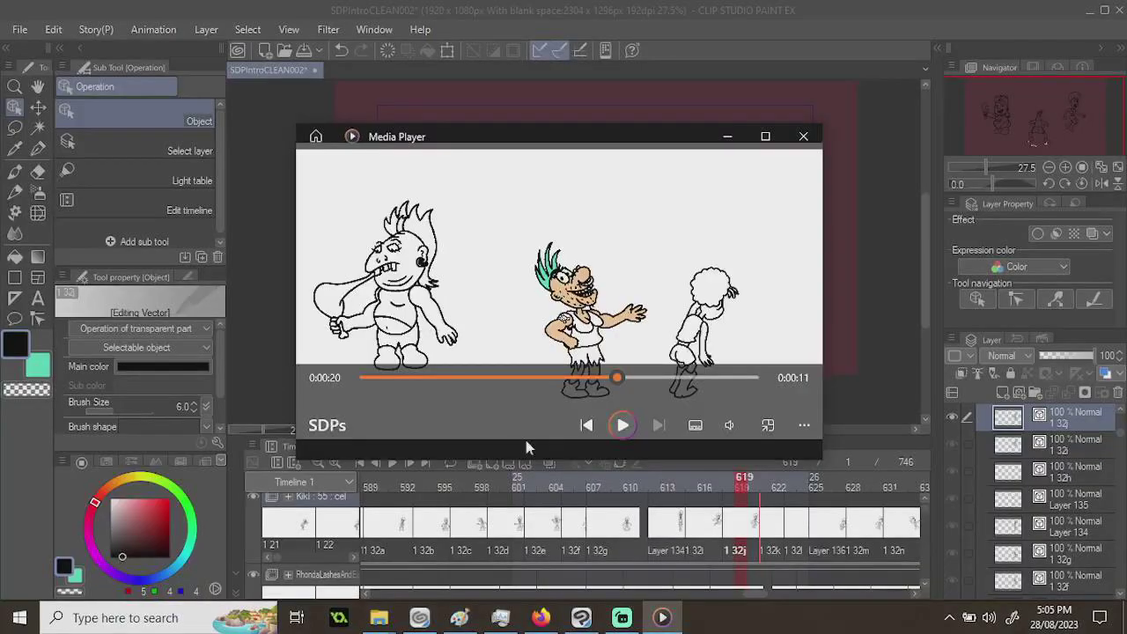
click(604, 379)
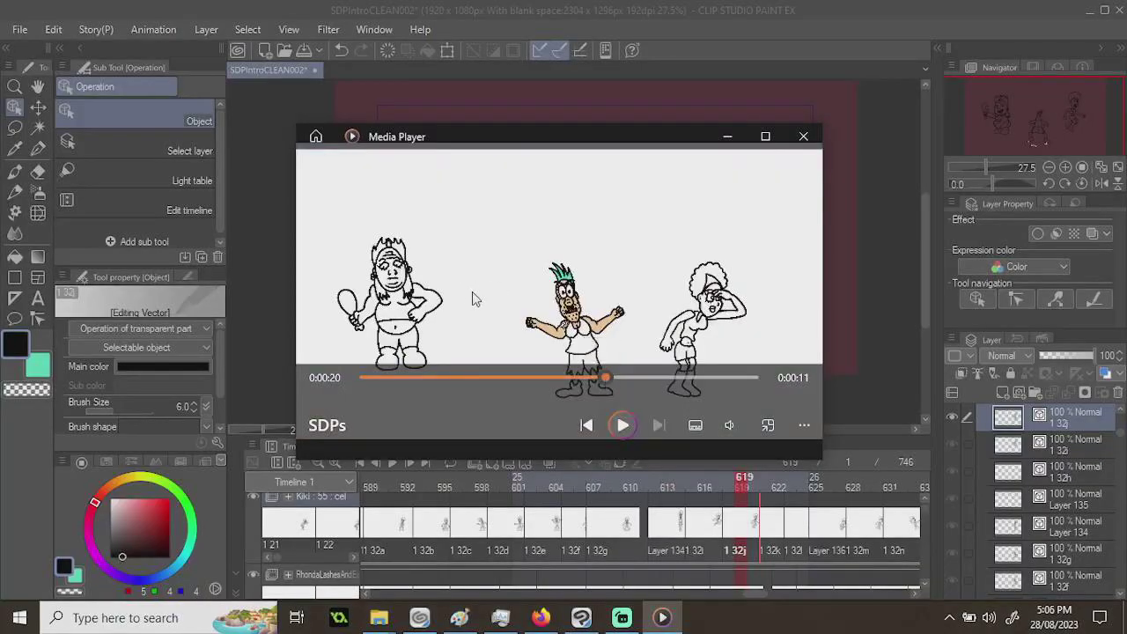
double_click(472, 299)
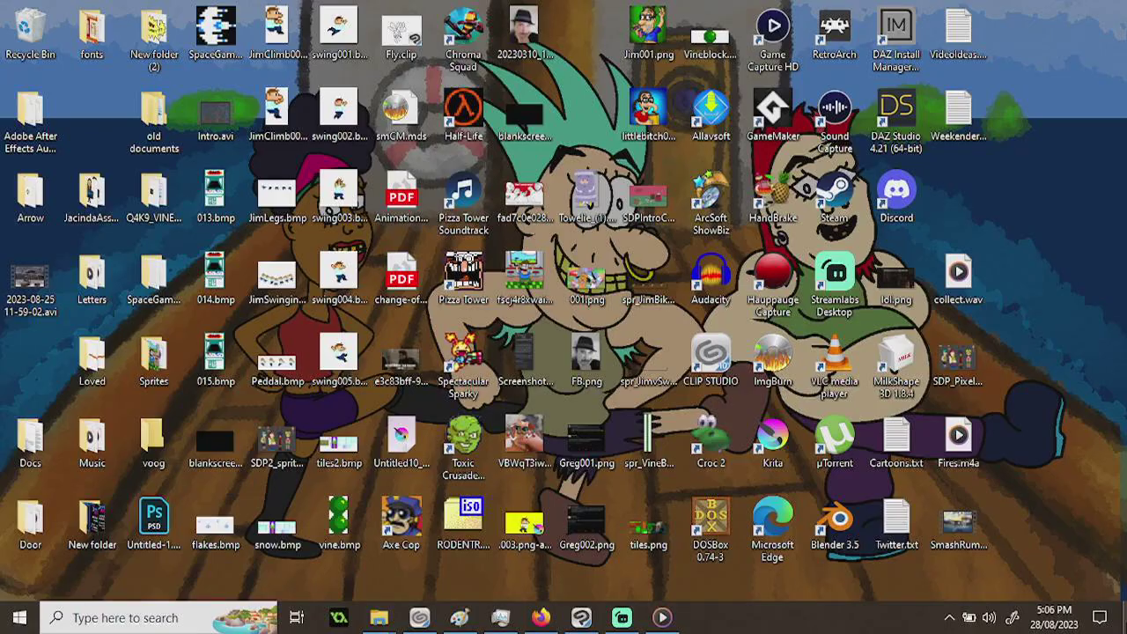
- Open Intro.avi from the desktop and examine the rough character sketches full screen at several points around 0:19 to 0:21
double_click(218, 110)
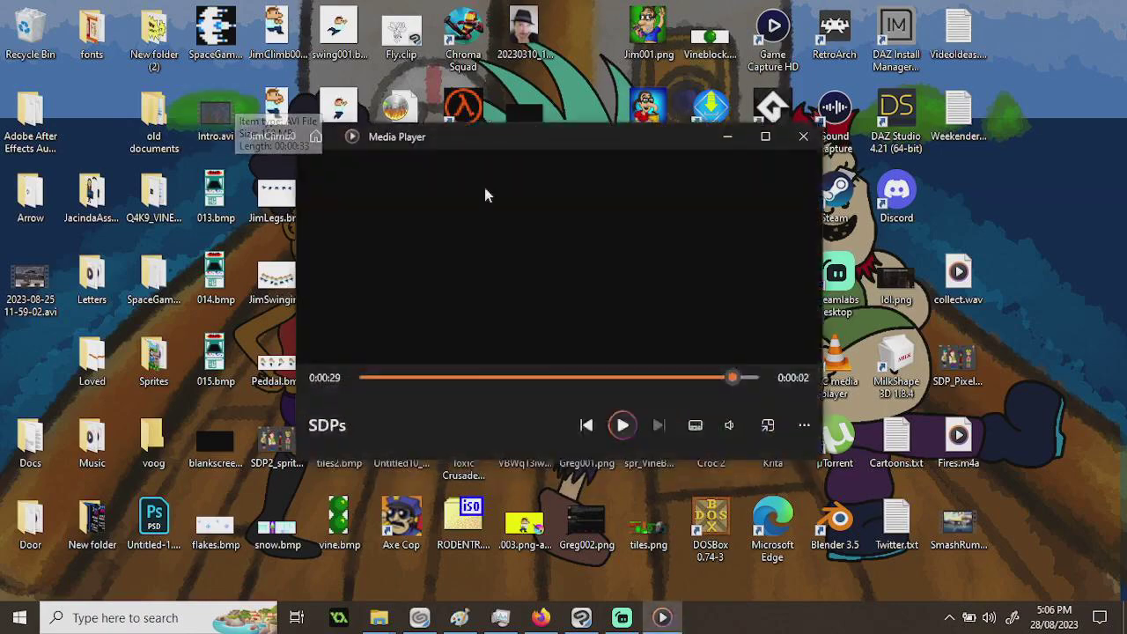
click(622, 425)
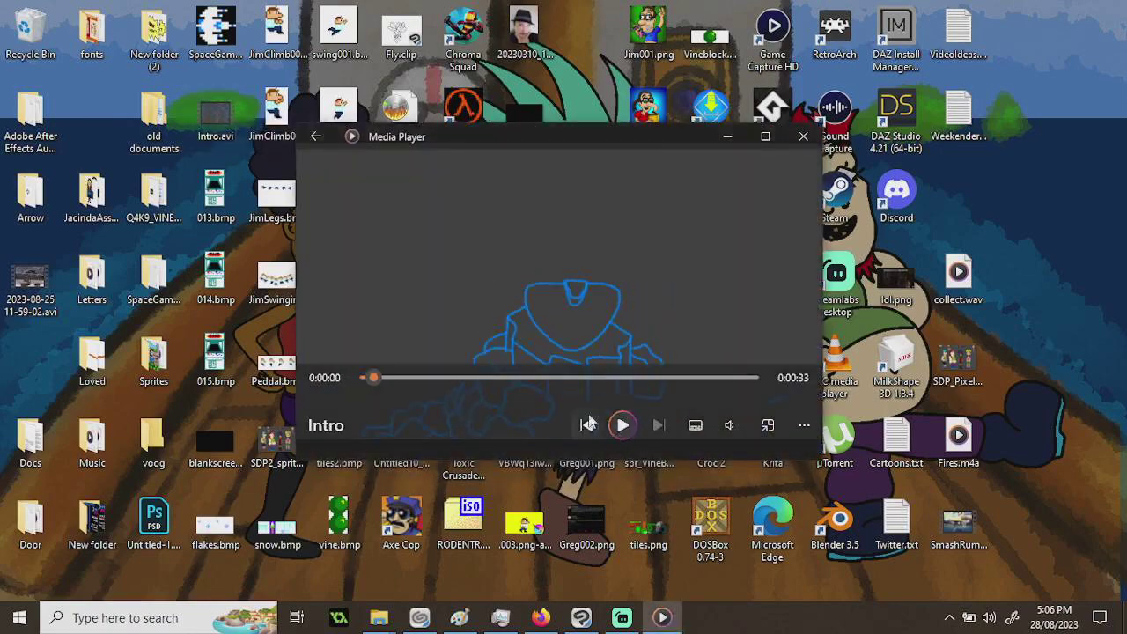
double_click(618, 293)
drag(695, 529, 666, 524)
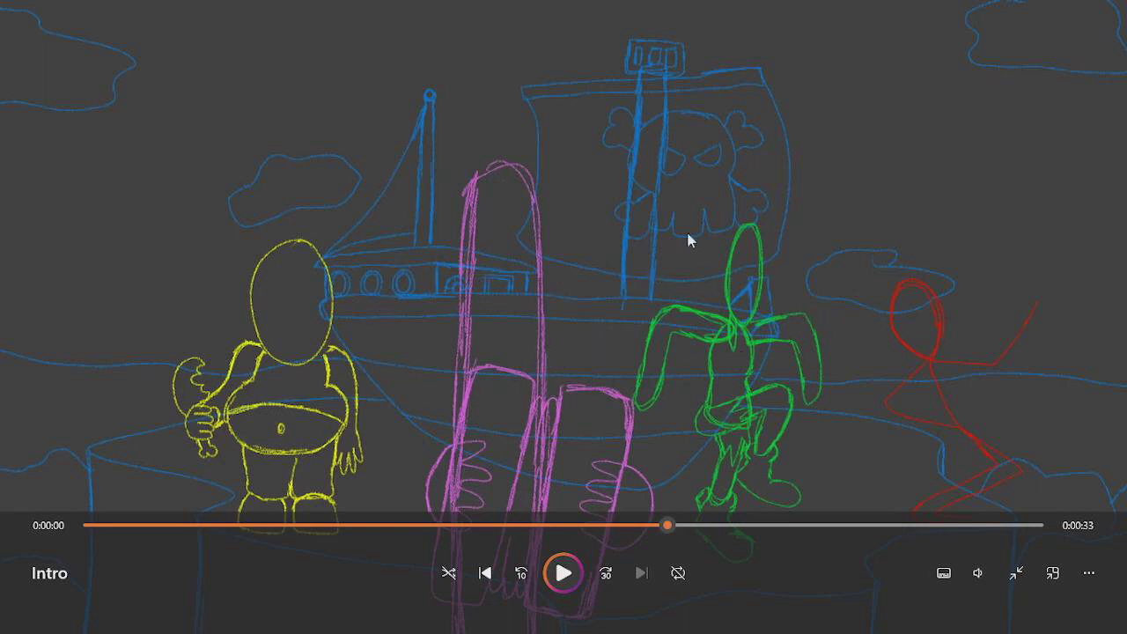
drag(667, 526, 711, 461)
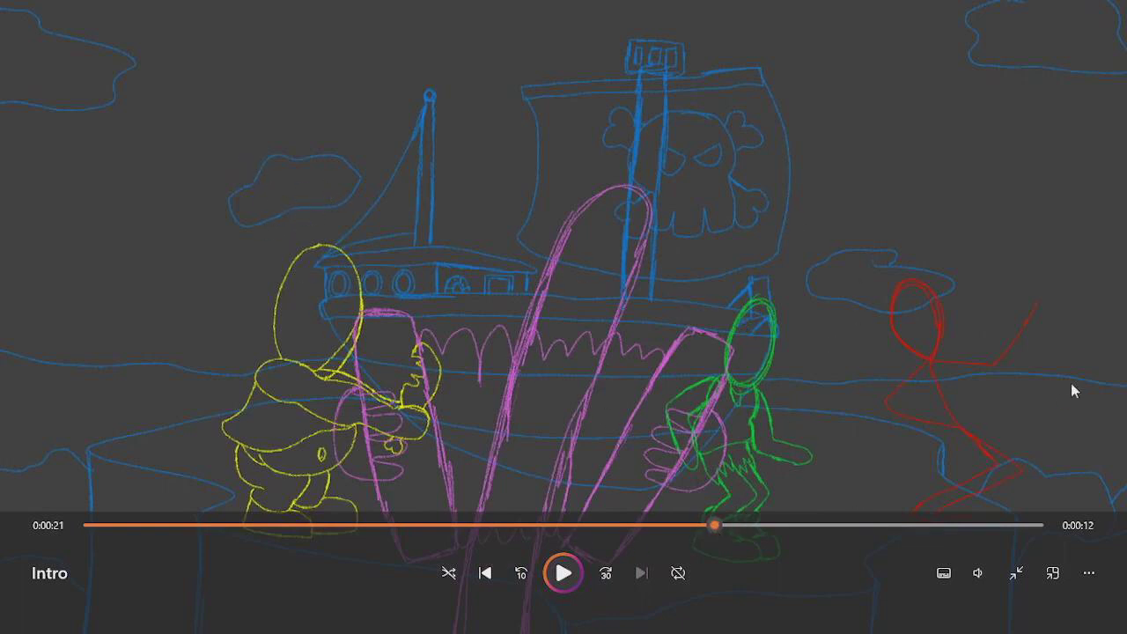
drag(714, 538, 625, 440)
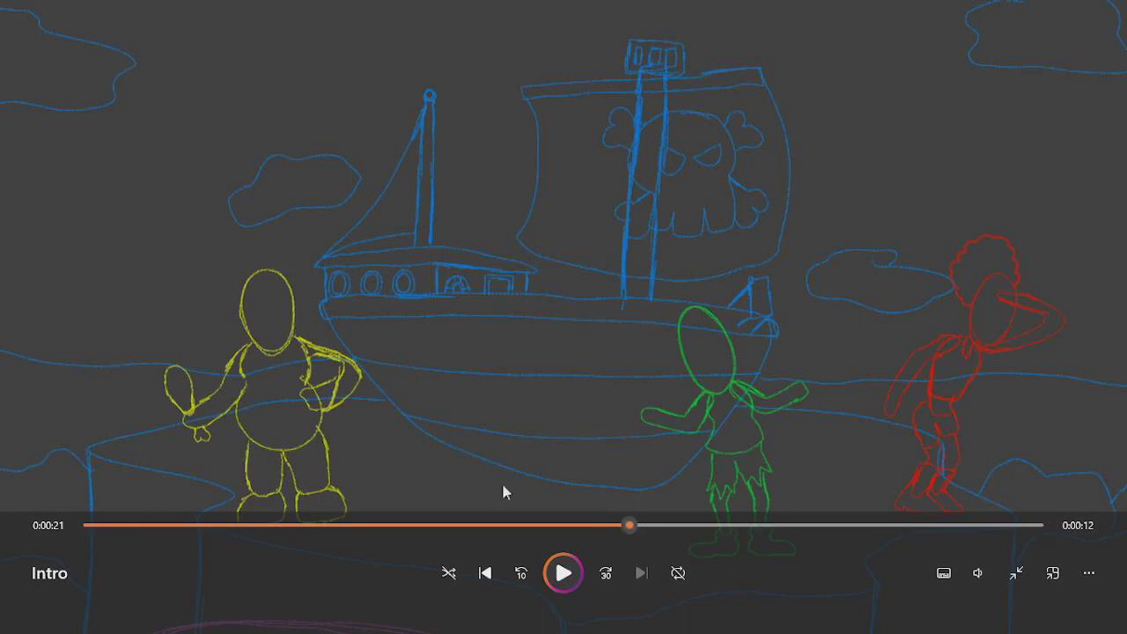
drag(637, 523, 649, 522)
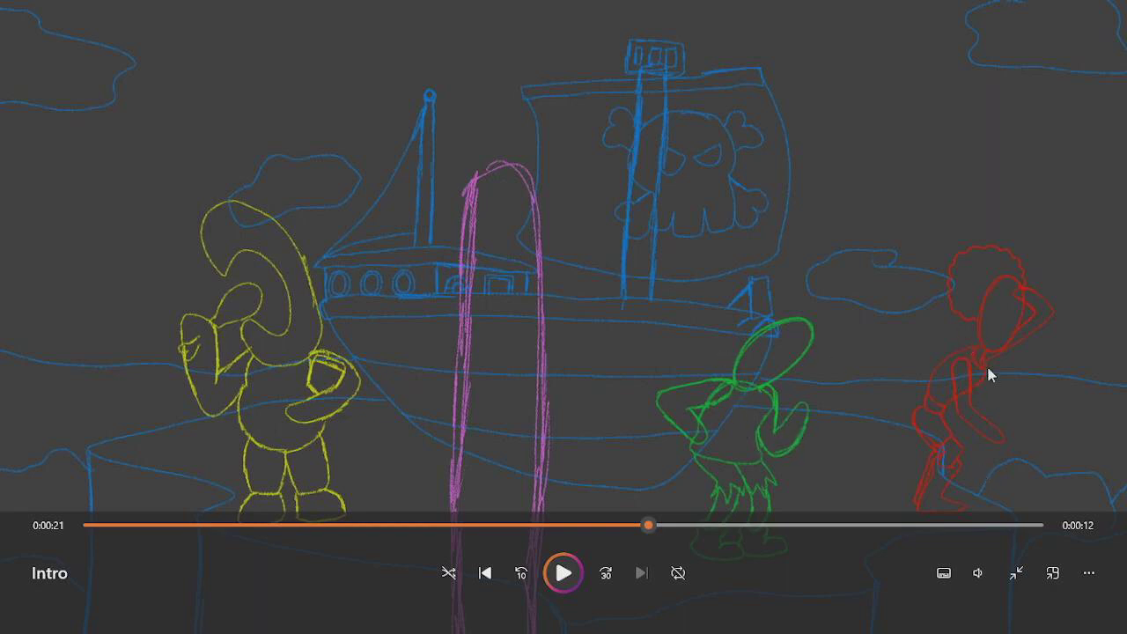
double_click(588, 332)
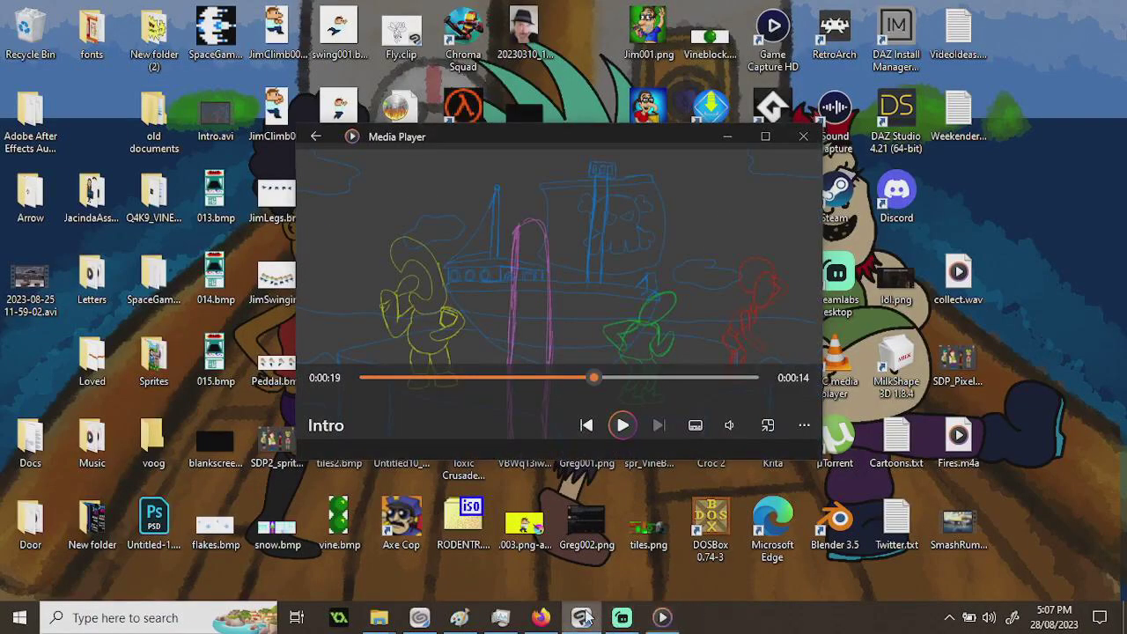
- Switch back to Clip Studio Paint and review the characters' motion between frames 607 and 631, finishing at frame 619
click(581, 617)
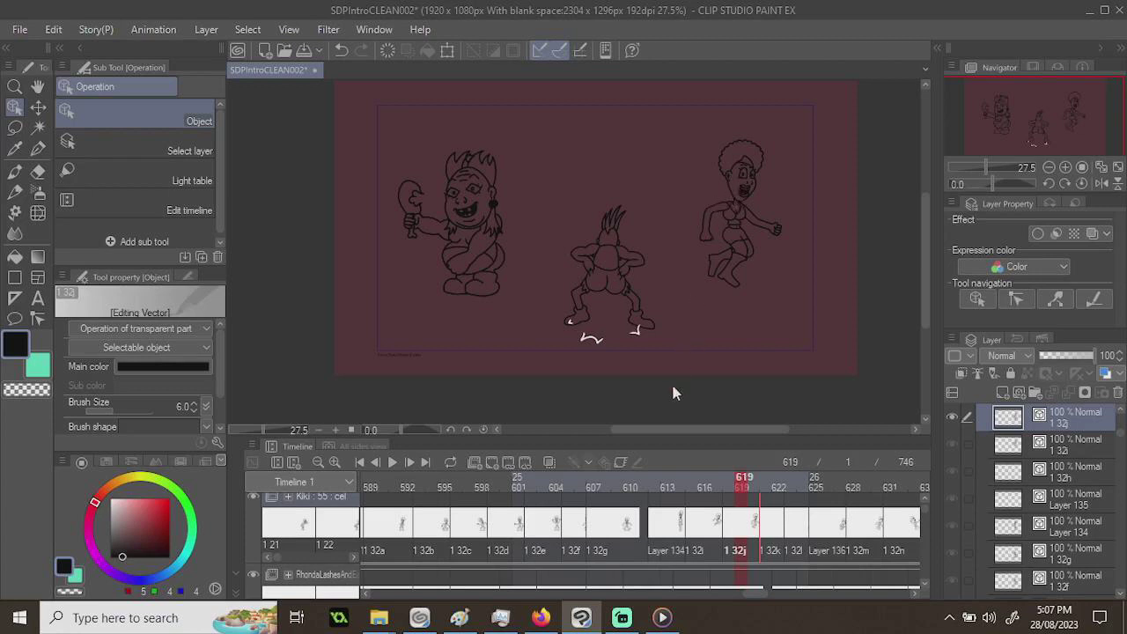
click(716, 482)
click(728, 483)
click(762, 483)
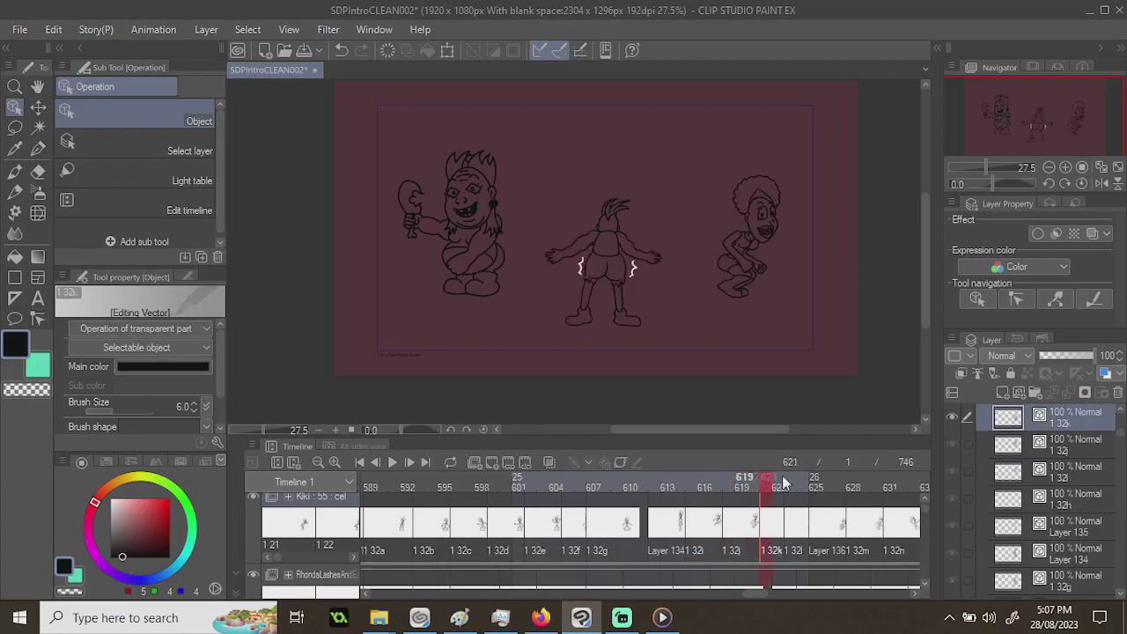
click(885, 482)
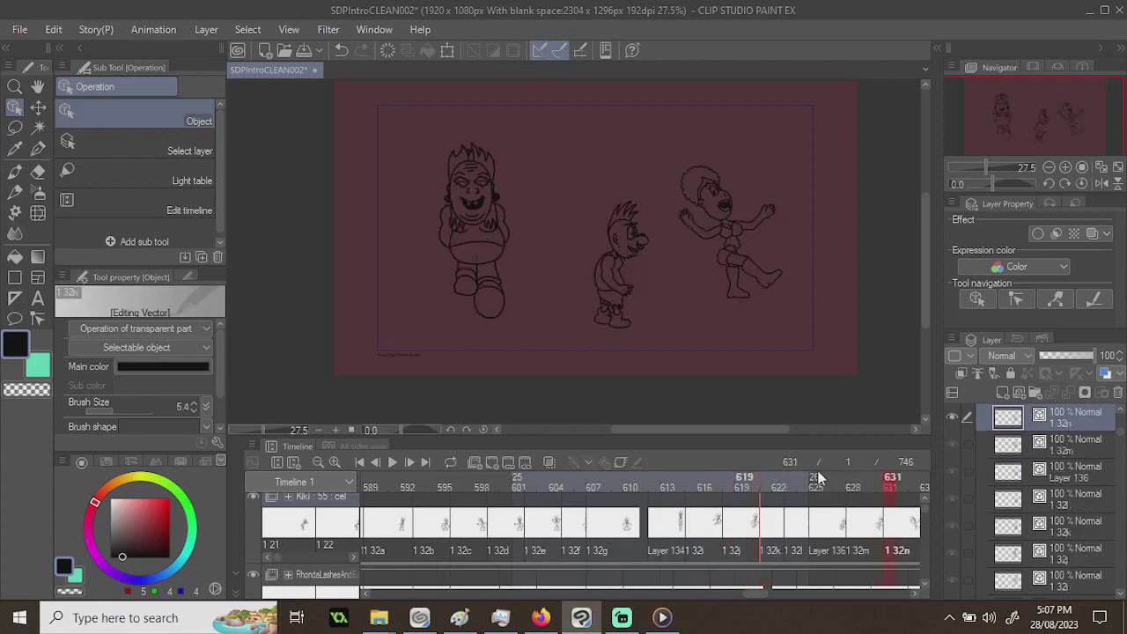
mouse_move(704, 469)
mouse_down()
mouse_move(624, 487)
mouse_move(700, 478)
mouse_up()
key(Left)
key(Left)
key(Left)
key(Left)
key(Left)
key(Left)
key(Left)
key(Left)
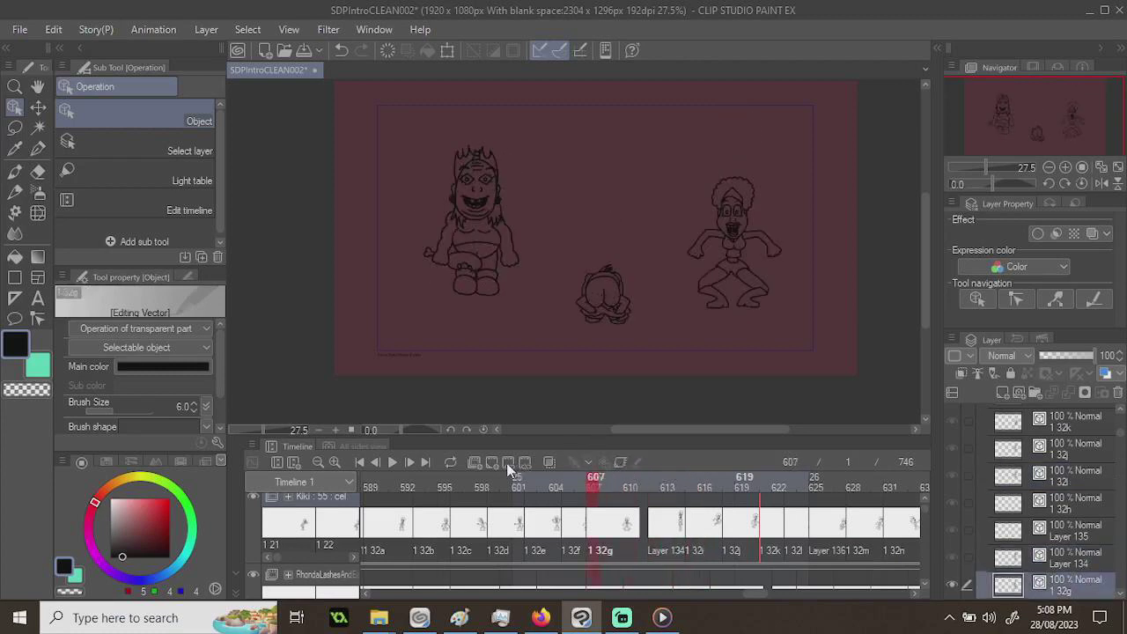
drag(507, 483, 742, 476)
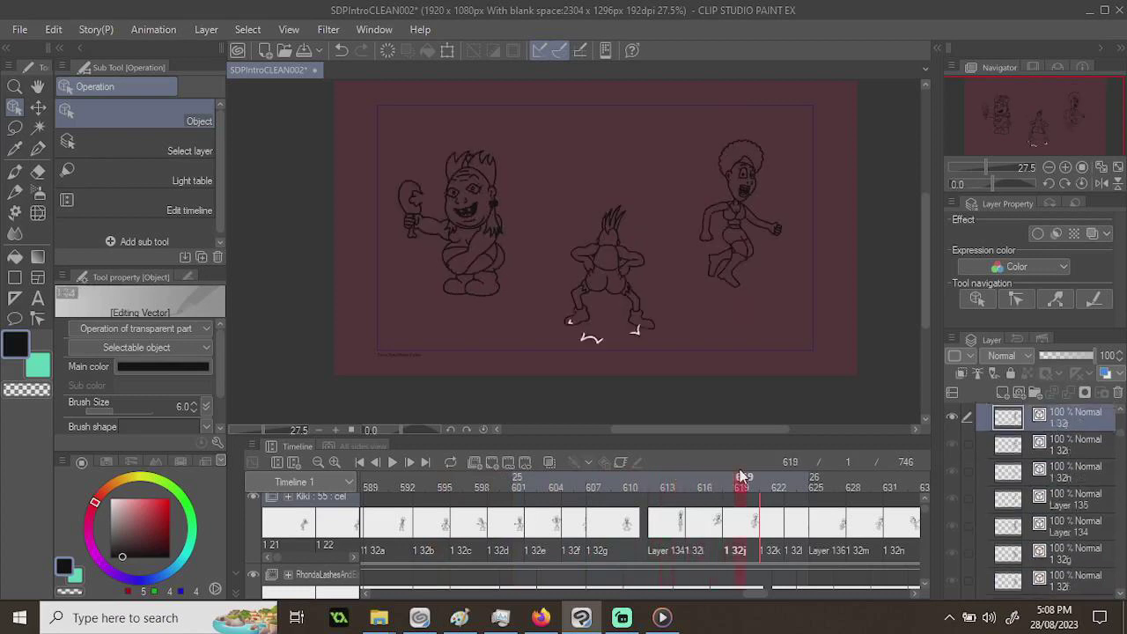
- Examine the curly-haired character's poses up close at frames 614, 615, 621, 633 and 635, finishing at frame 621
click(679, 528)
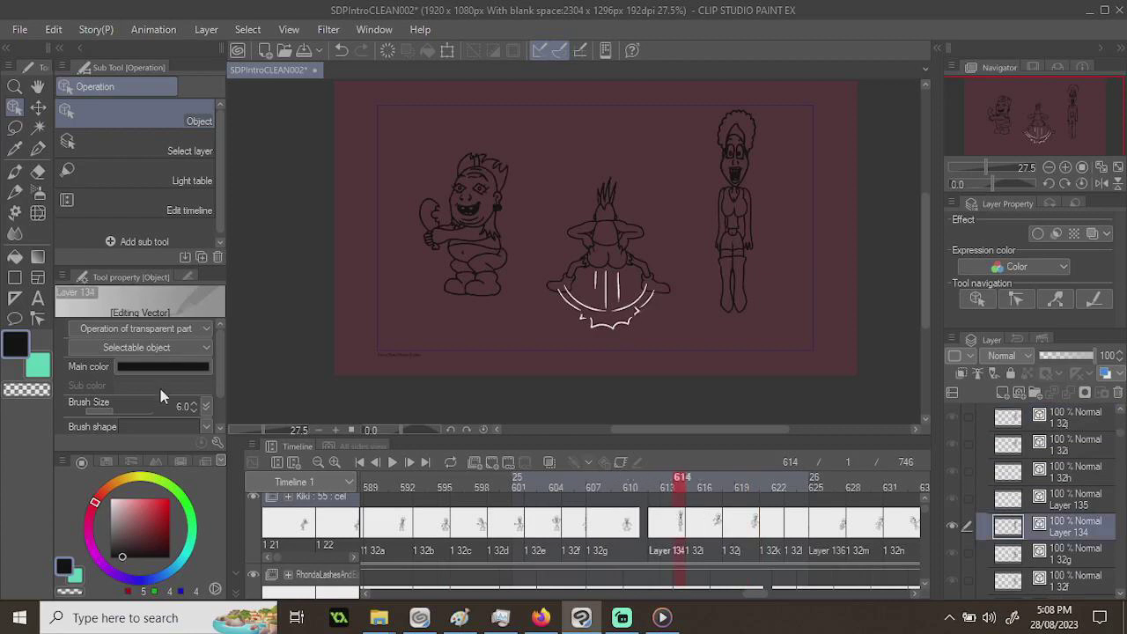
scroll(722, 186, up, 5)
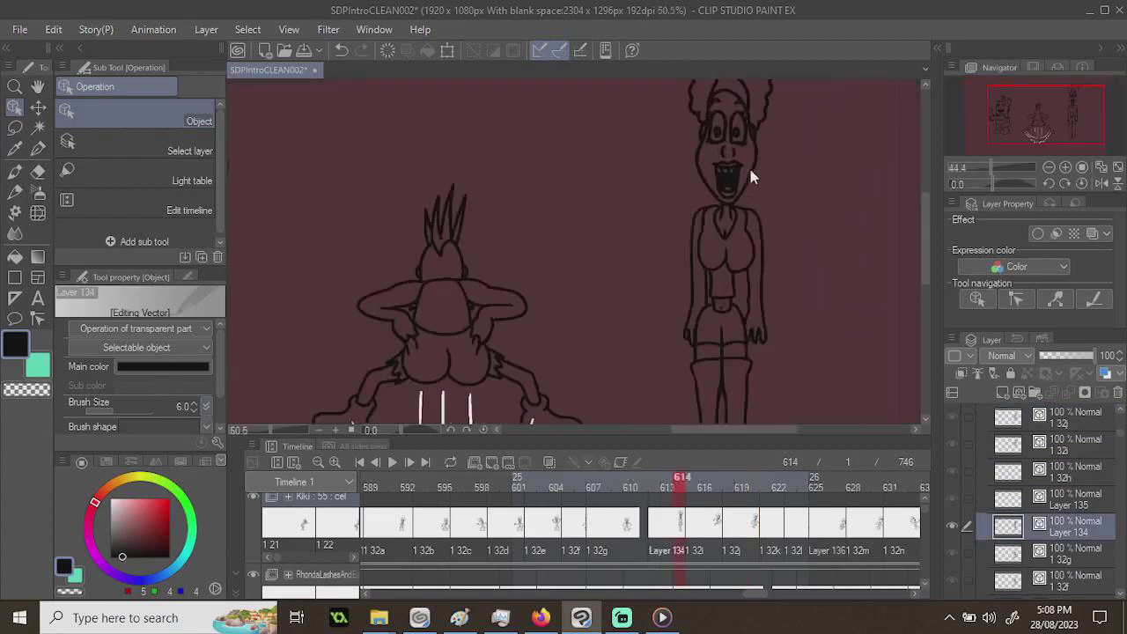
drag(724, 192, 661, 236)
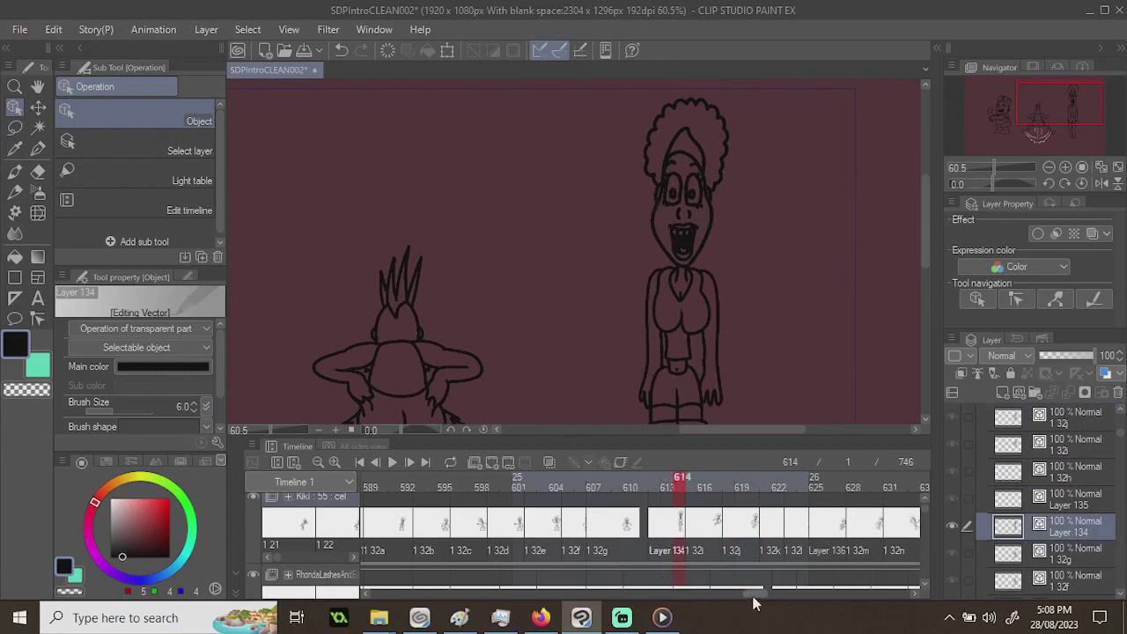
drag(763, 593, 770, 593)
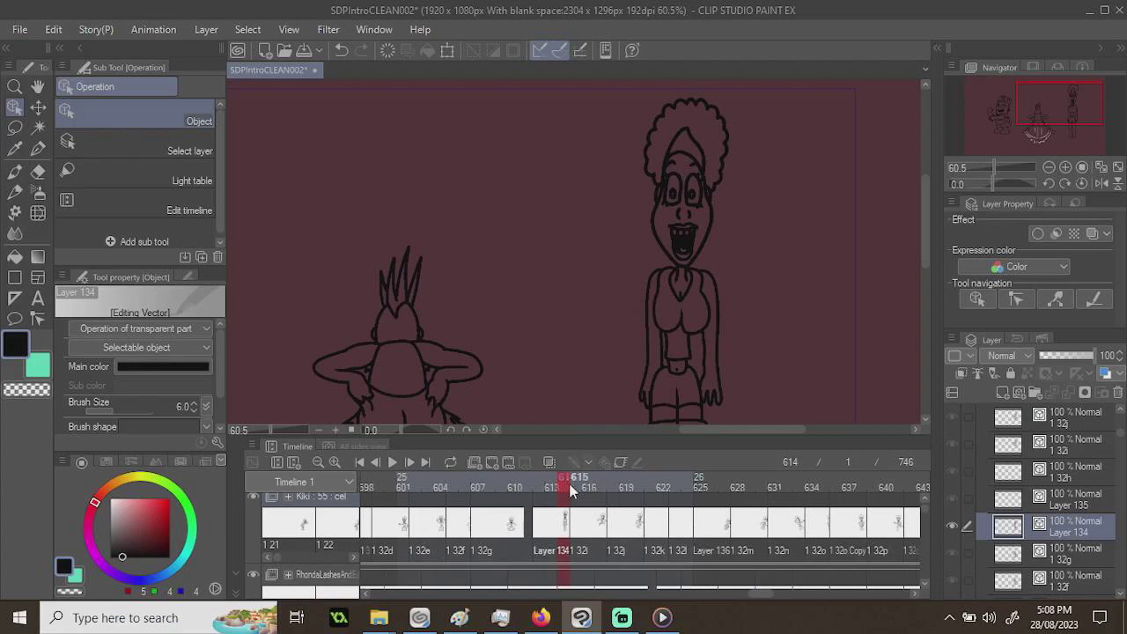
click(577, 489)
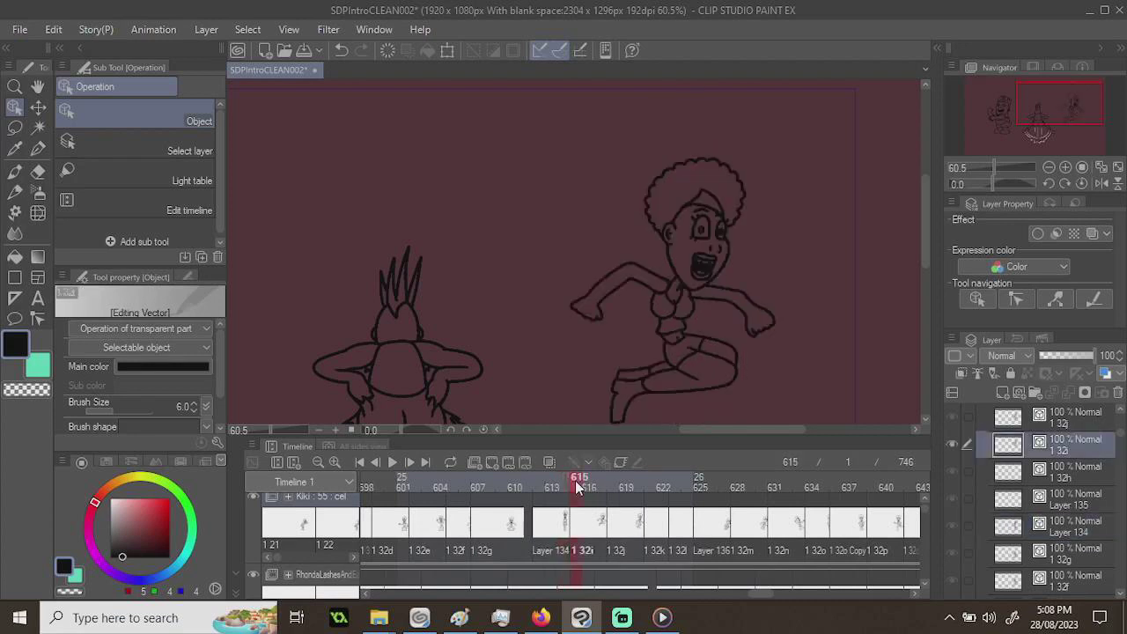
click(656, 487)
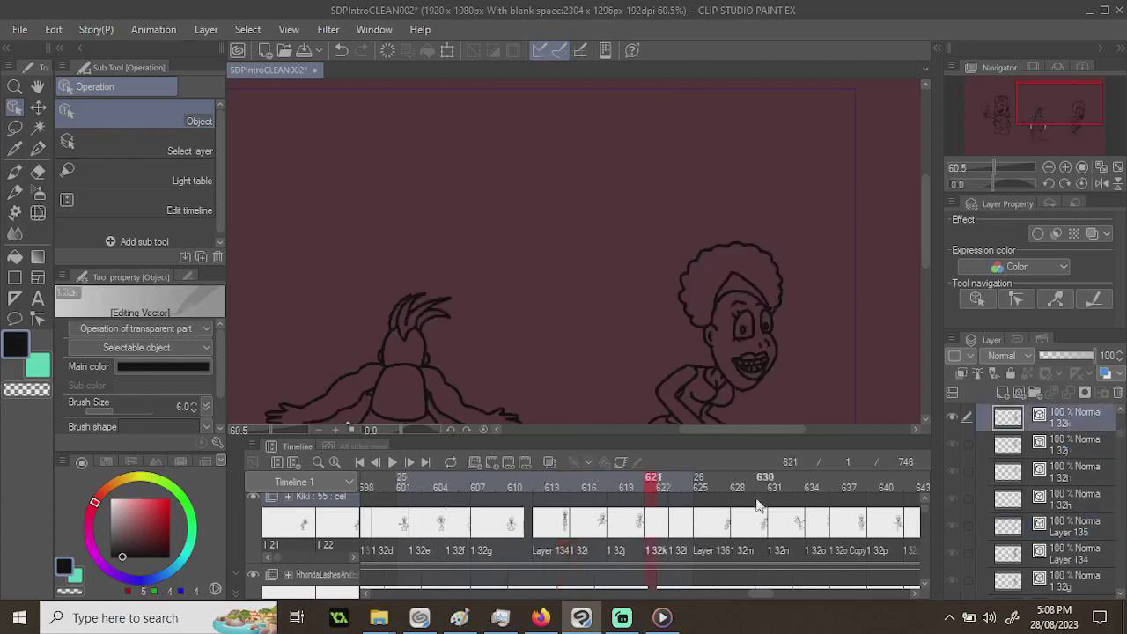
click(818, 488)
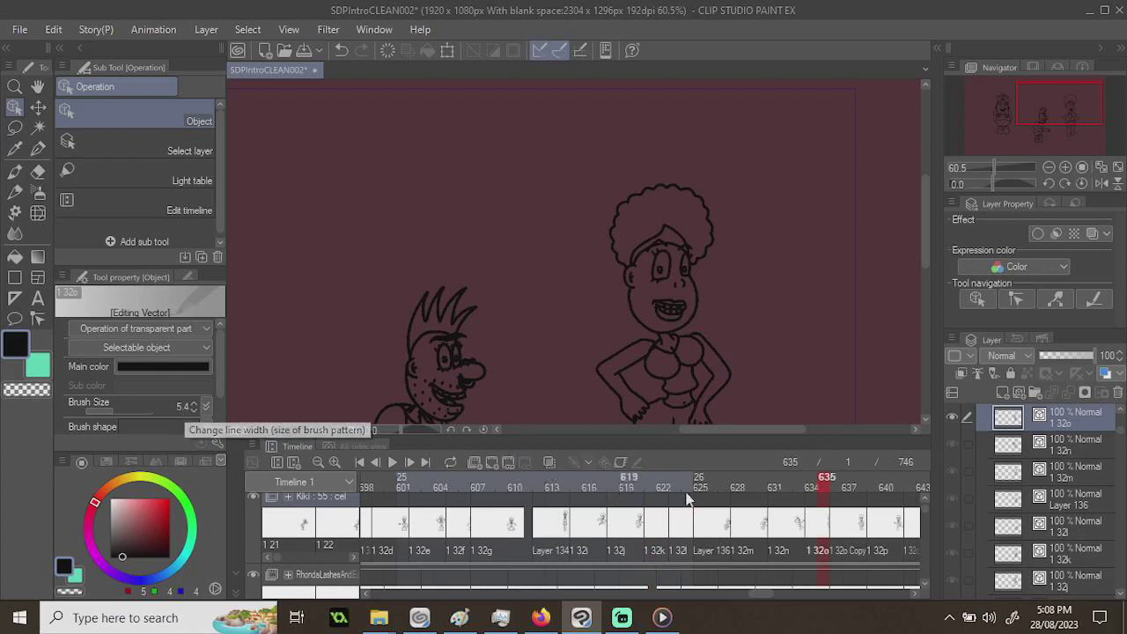
click(793, 490)
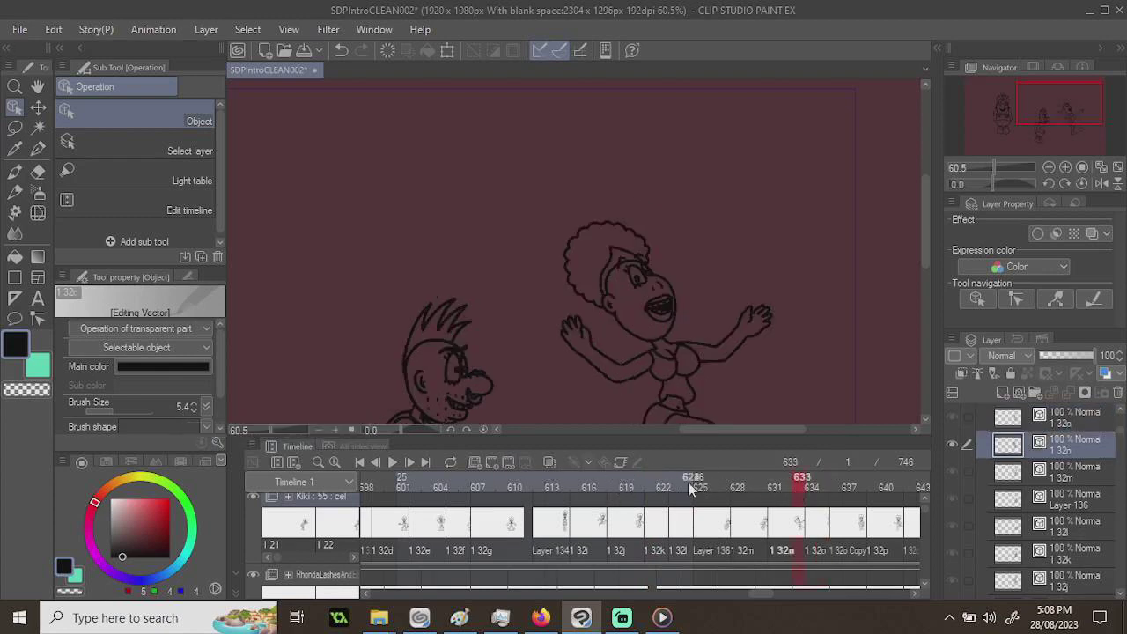
click(712, 489)
click(653, 490)
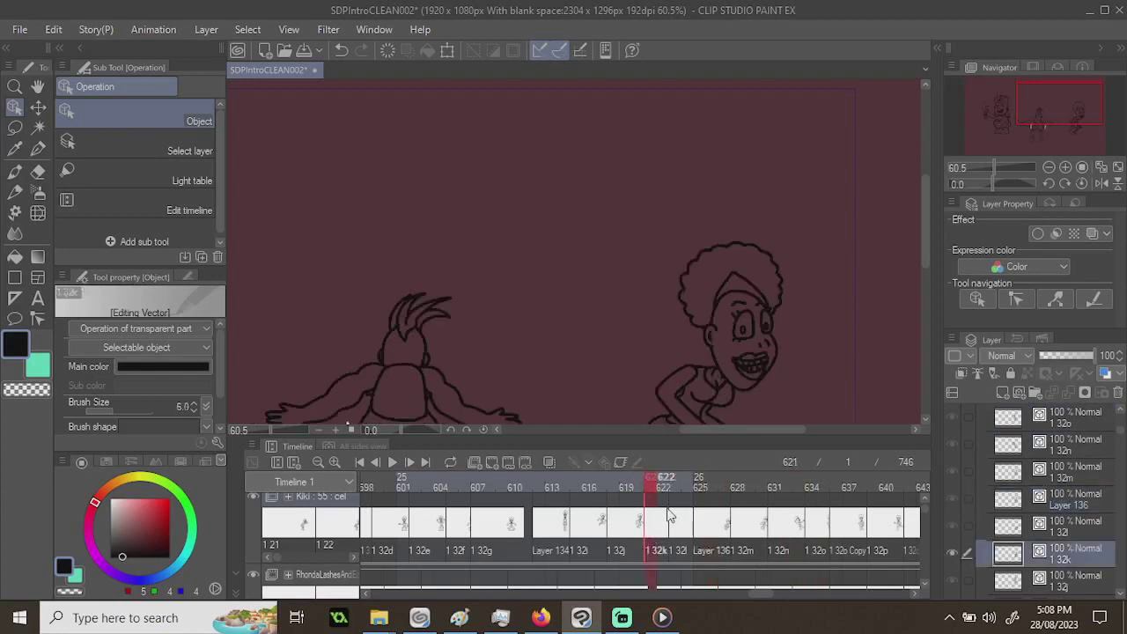
- Compare the curly-haired character's crouch at frame 621 with the pose at frame 623 up close
scroll(762, 347, up, 1)
scroll(761, 341, up, 2)
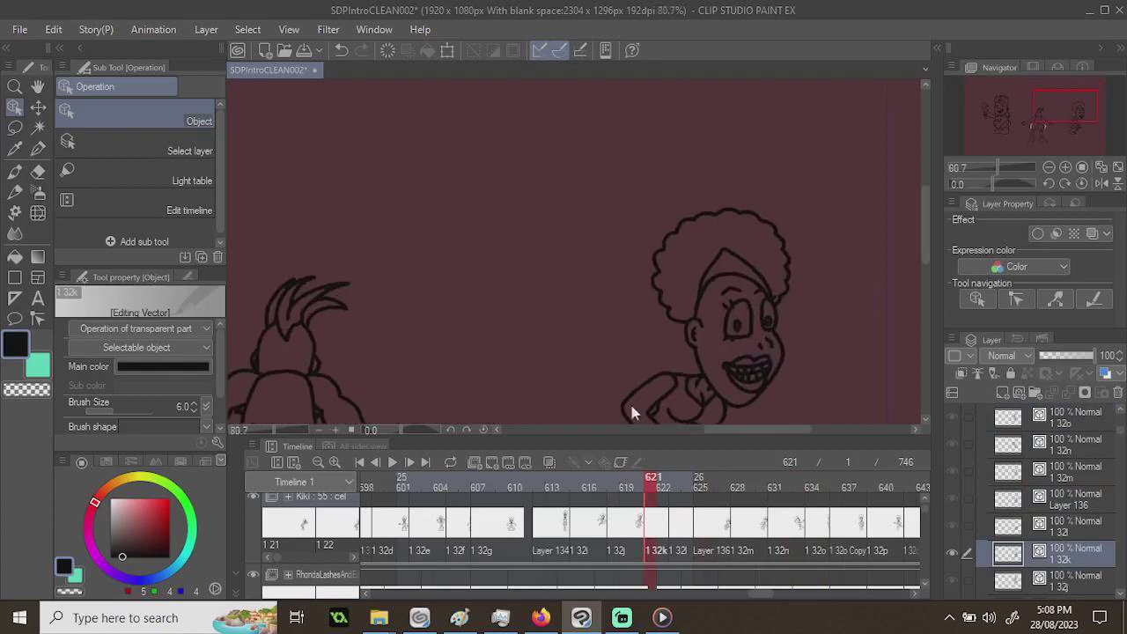
click(671, 521)
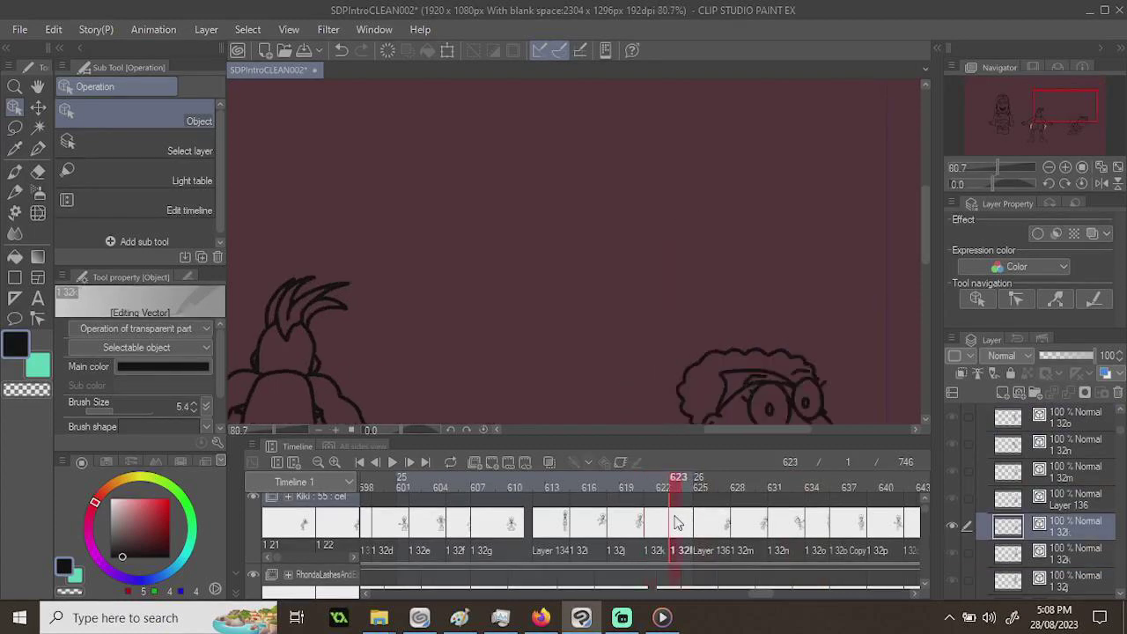
scroll(617, 272, down, 5)
scroll(742, 360, up, 9)
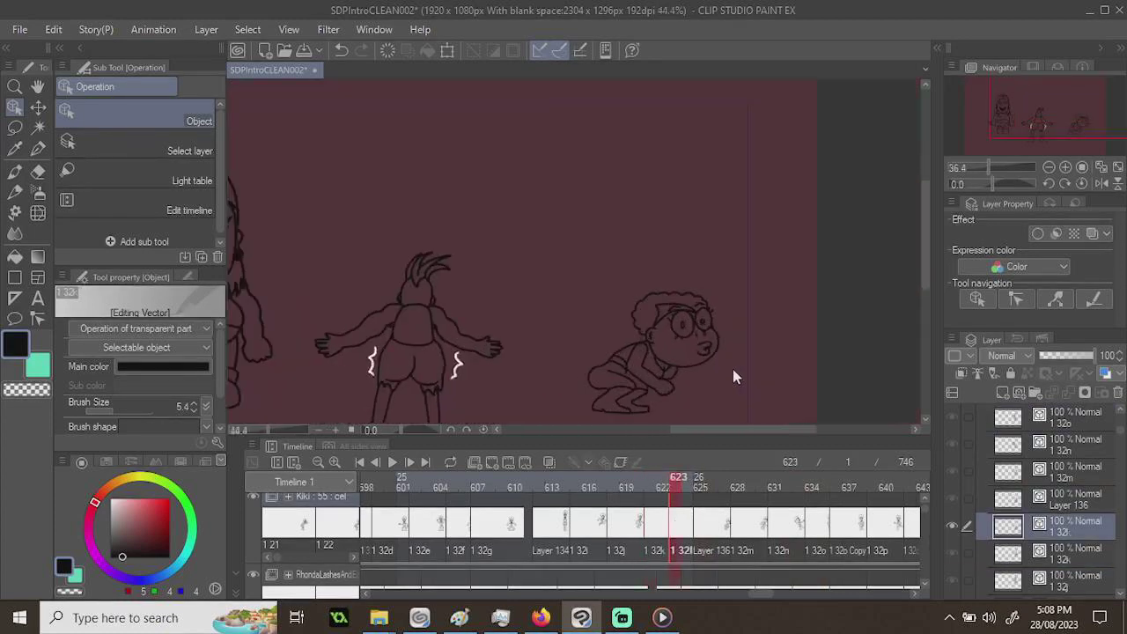
- Set the line brush size to 6 on Kiki's cels from frame 623 through frame 631
click(183, 407)
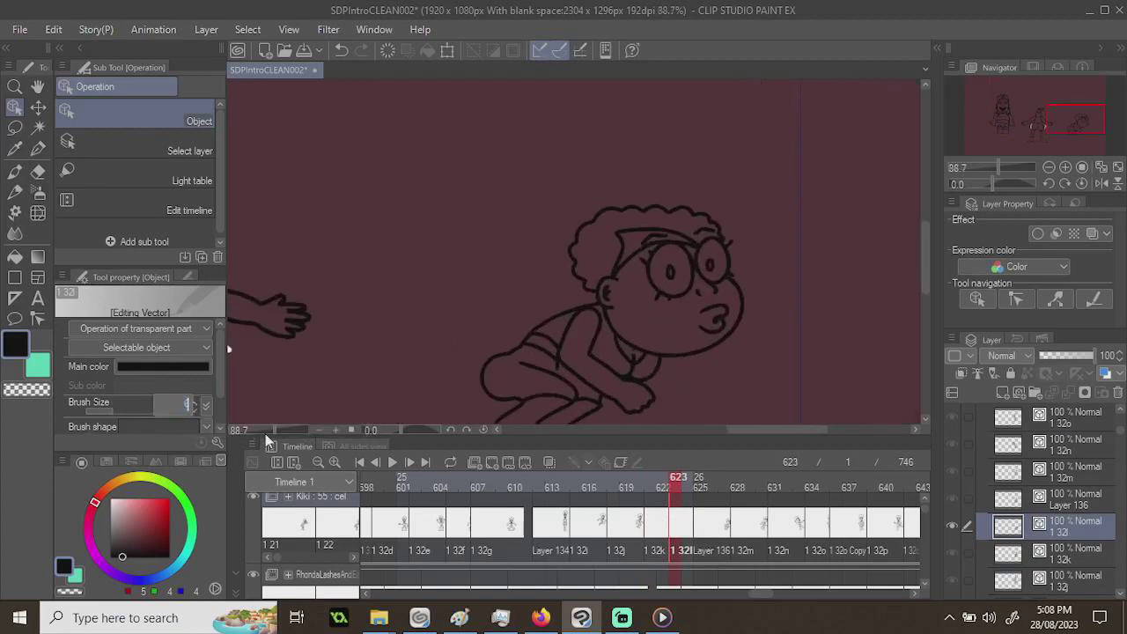
key(Return)
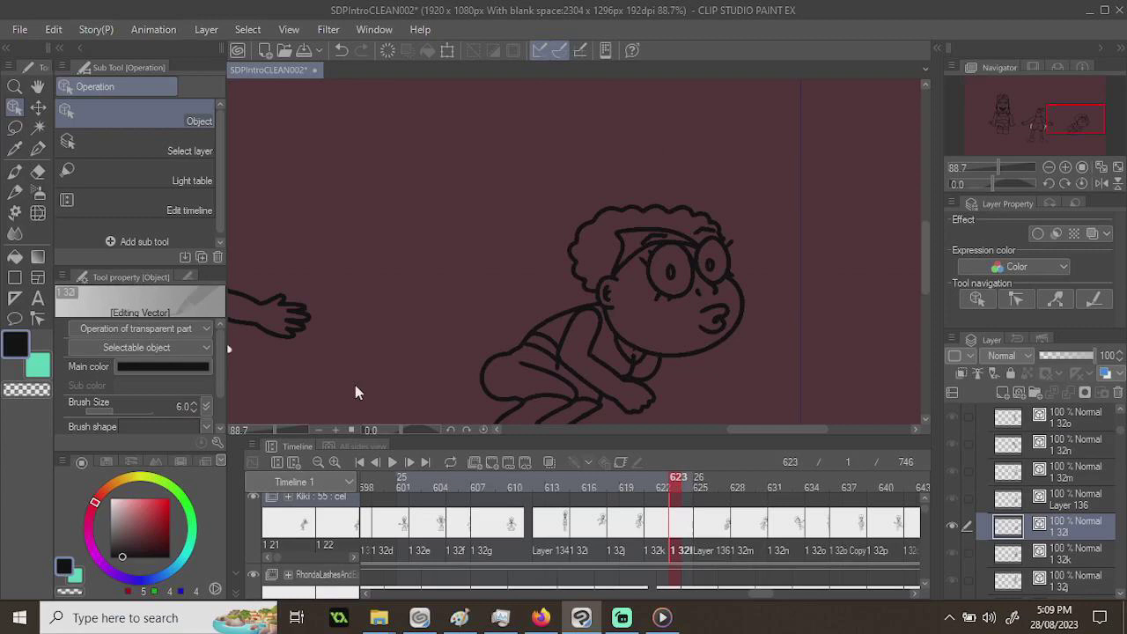
click(702, 487)
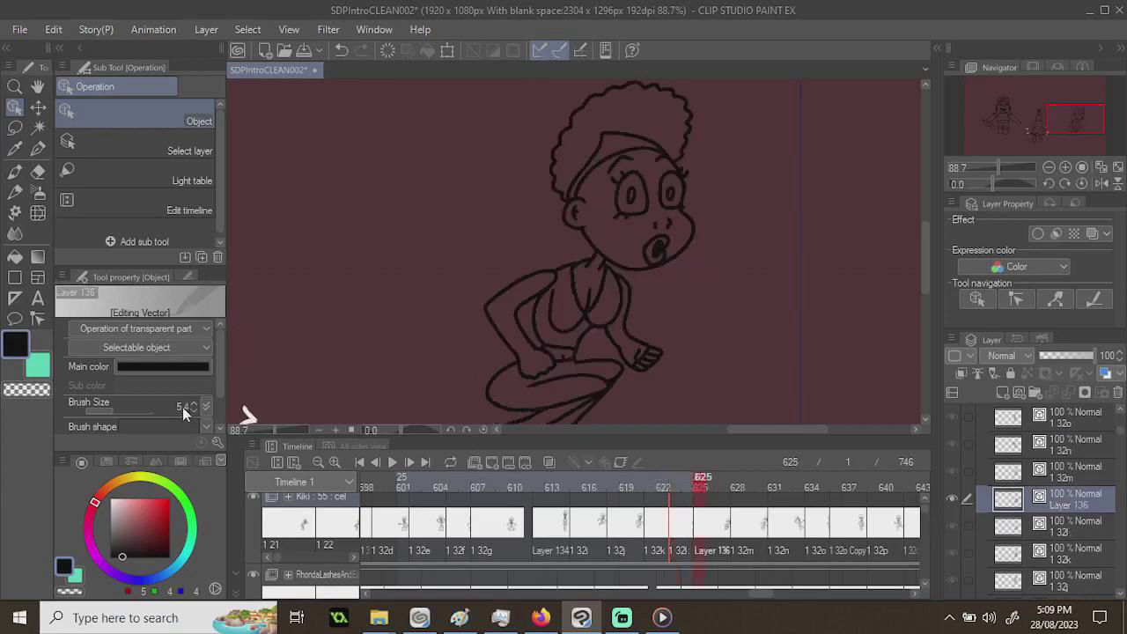
click(744, 487)
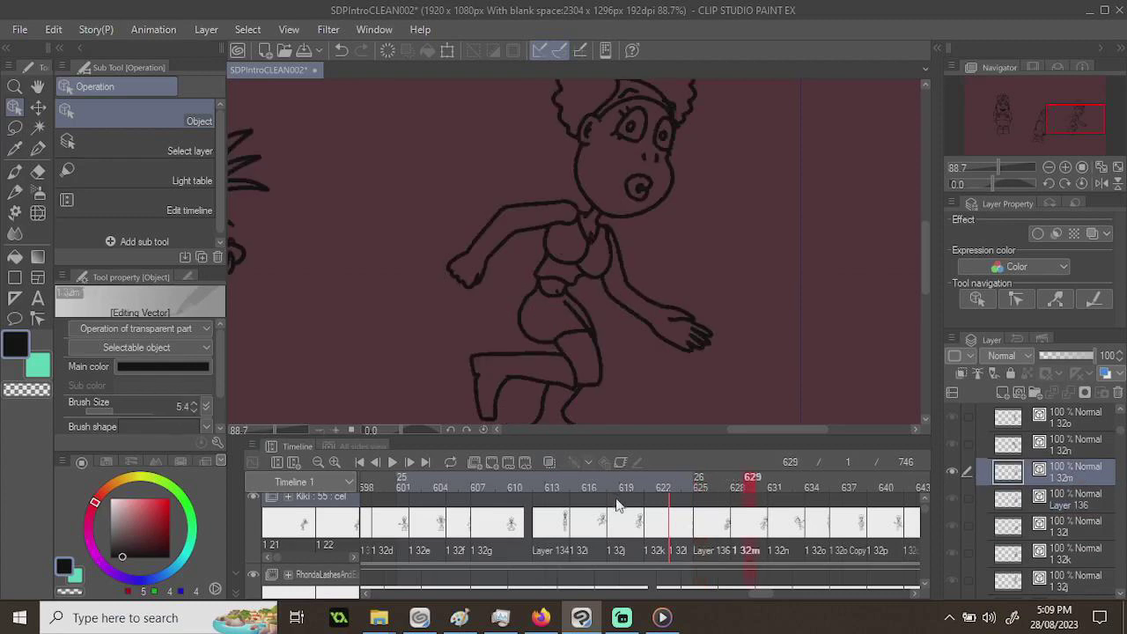
click(773, 488)
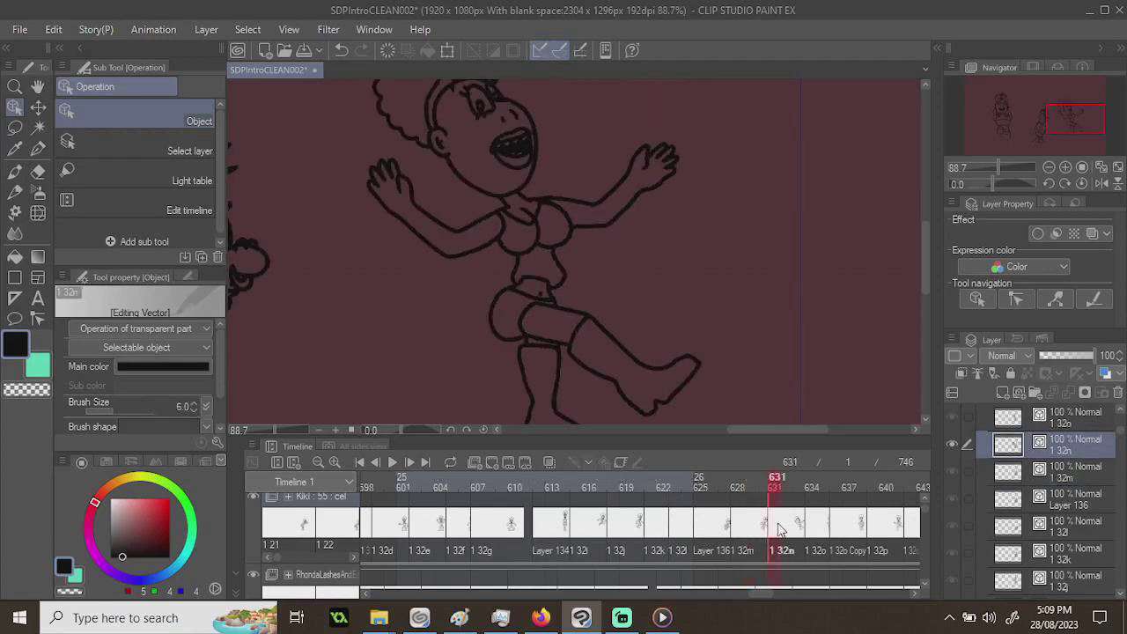
- Recheck Kiki's cels at frames 628 and 632, and set the line brush size to 6 on the cel at frame 634
click(744, 533)
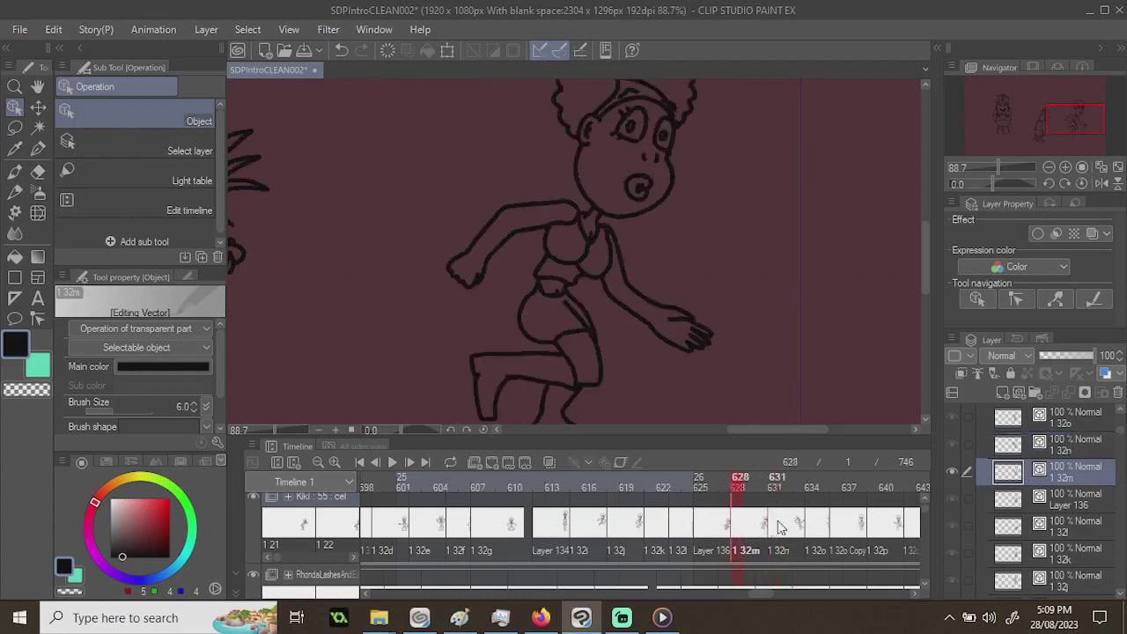
click(779, 526)
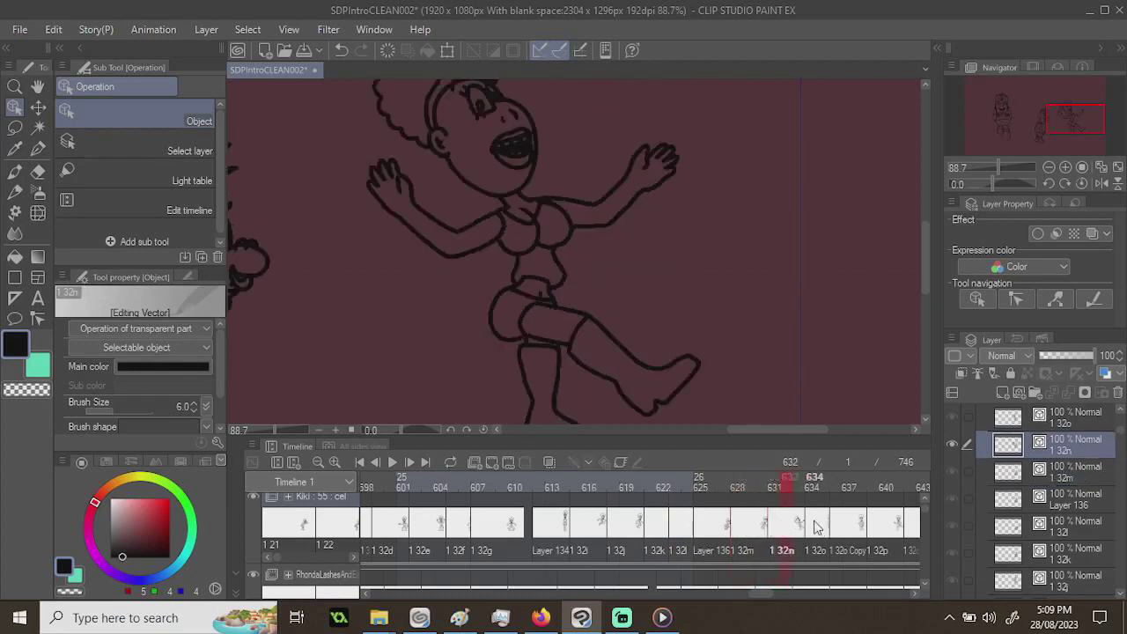
click(814, 526)
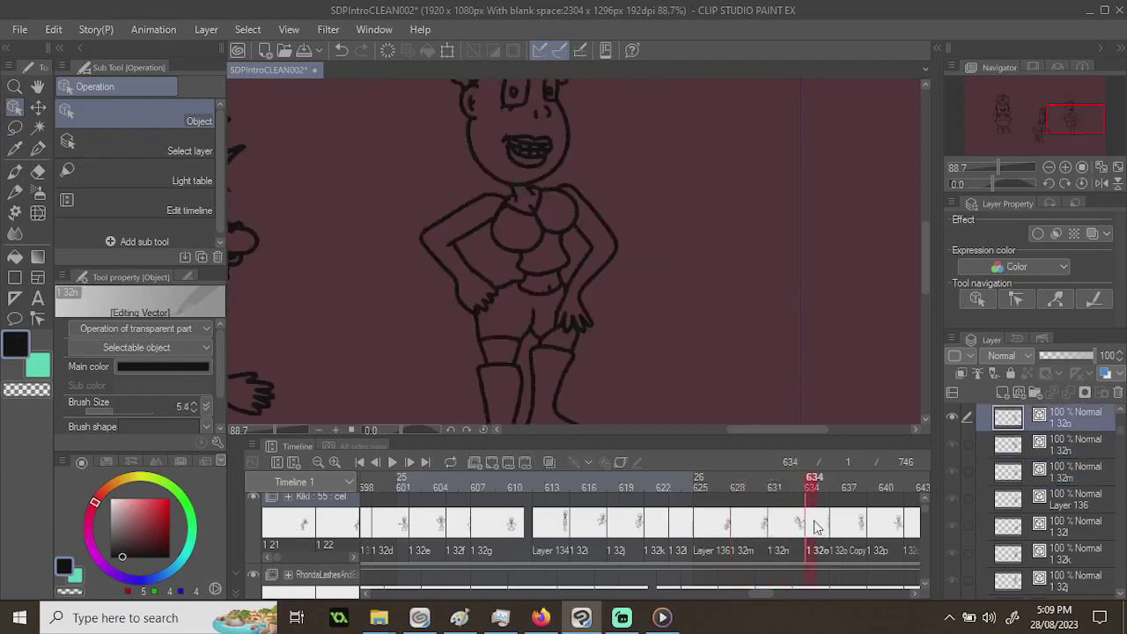
click(182, 403)
text(6)
key(Return)
- Set the line brush size to 6 on Kiki's 1 32o Copy cel at frame 636
scroll(767, 596, right, 5)
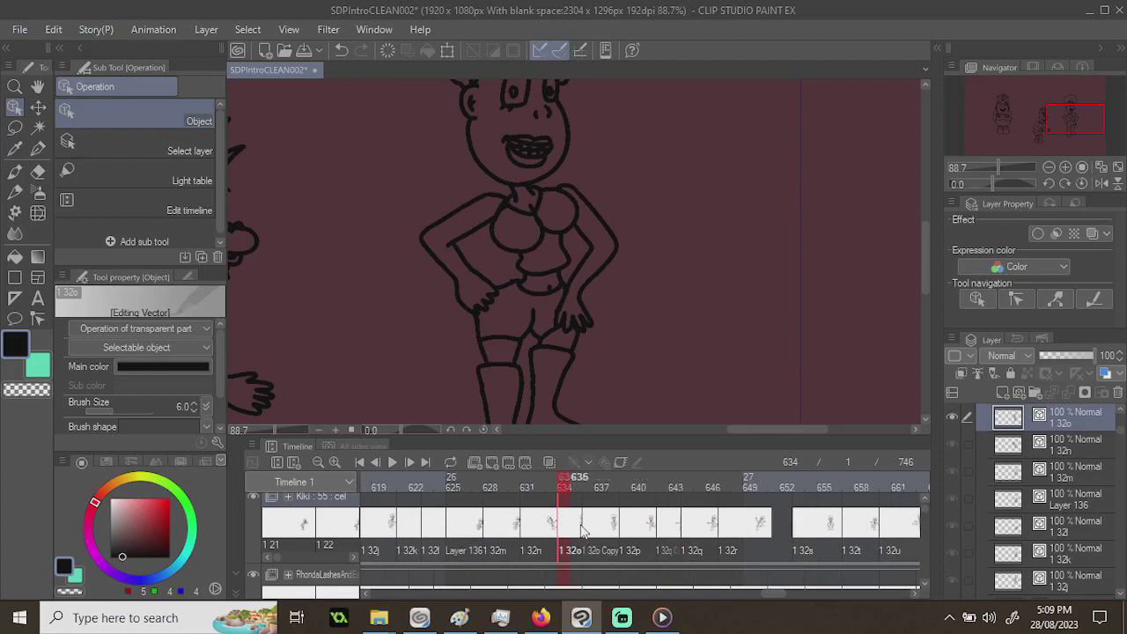
click(590, 527)
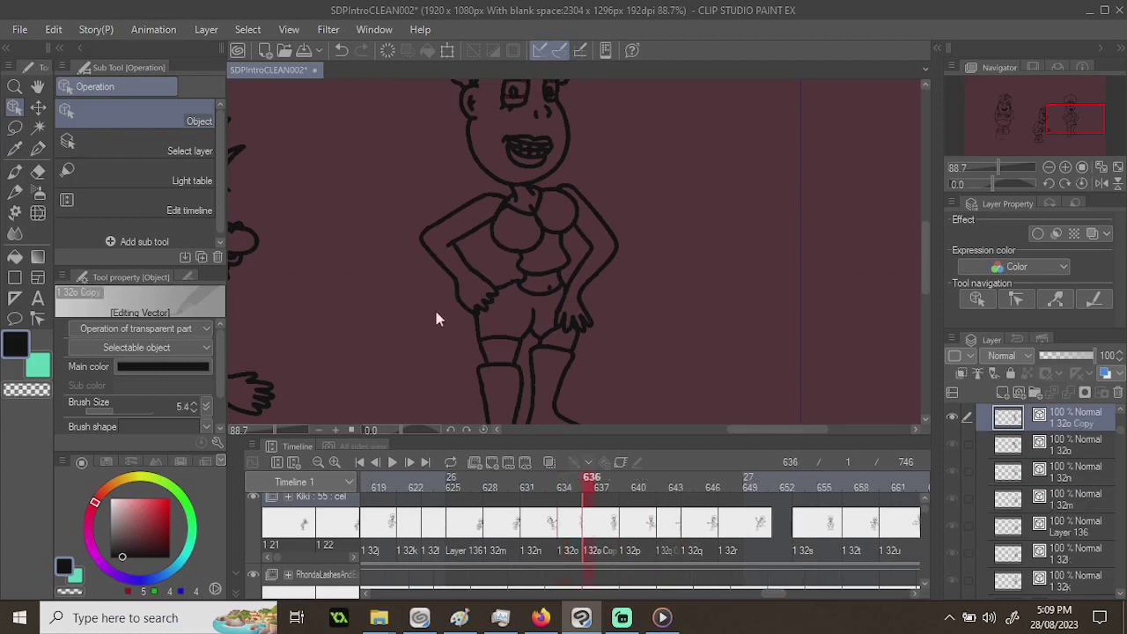
click(188, 408)
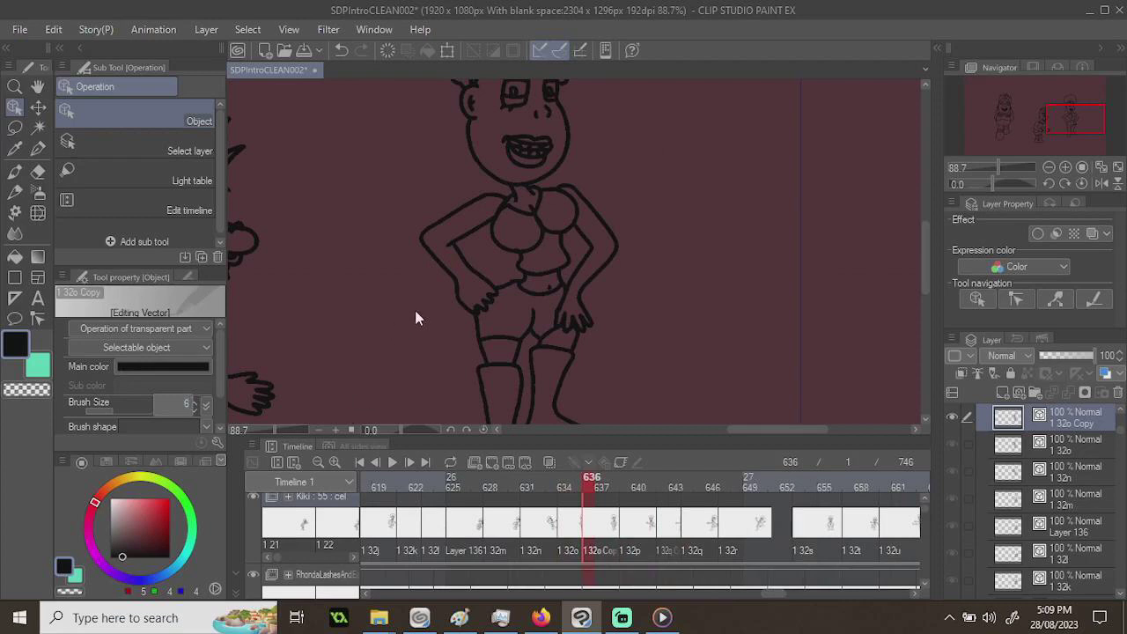
key(Return)
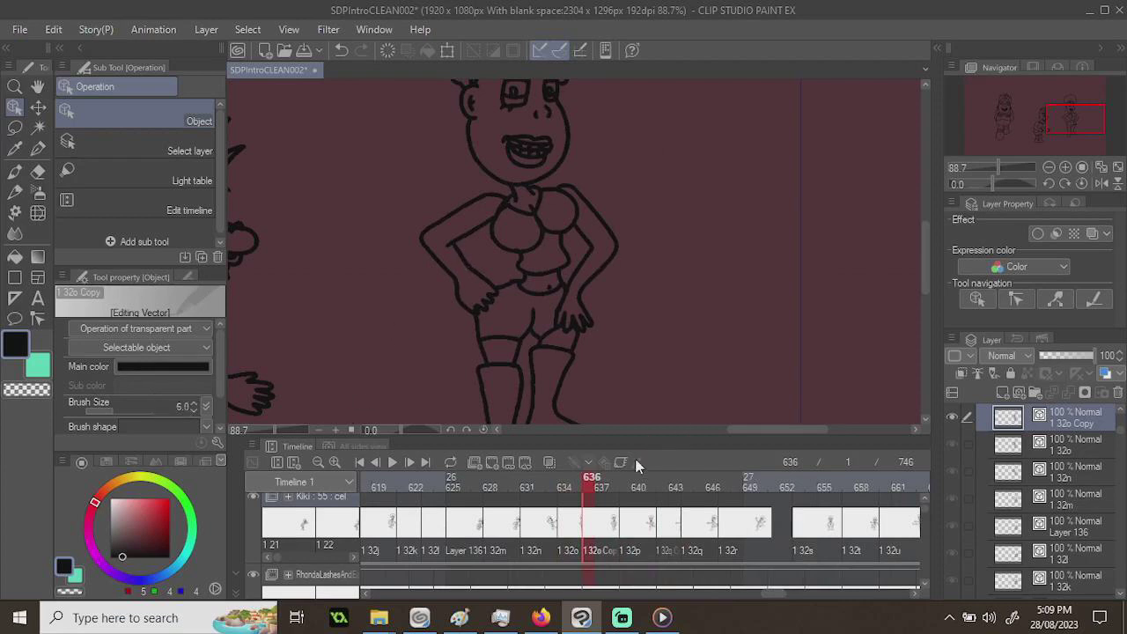
- Inspect Kiki's cel at frame 639 and set the line brush size to 6 on the 1 32q Copy cel at frame 642
scroll(518, 352, down, 2)
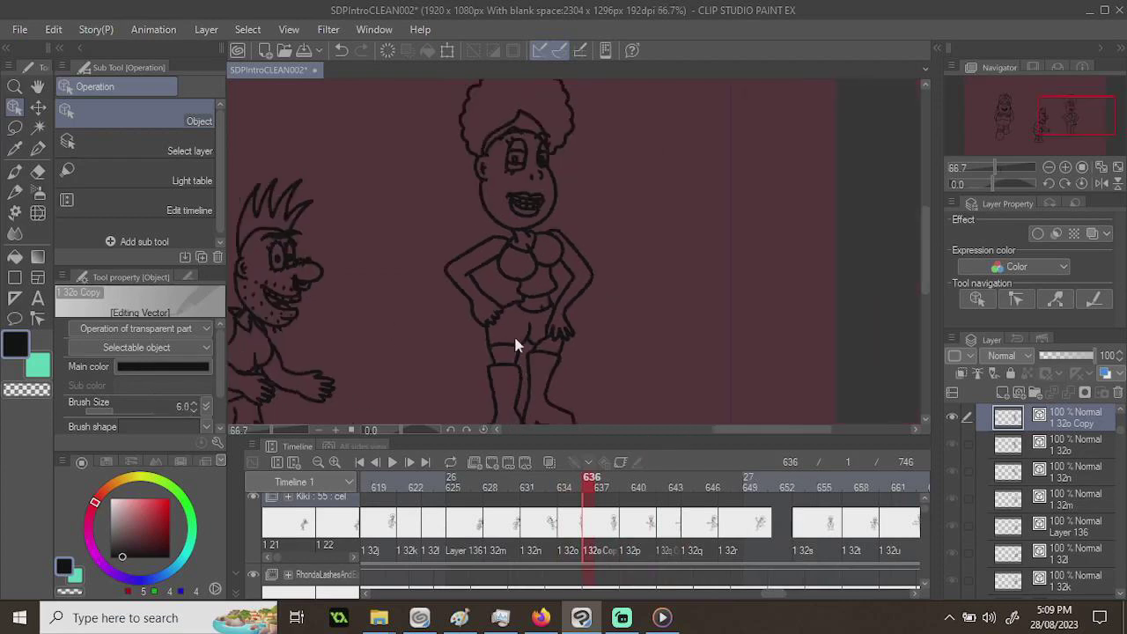
click(628, 480)
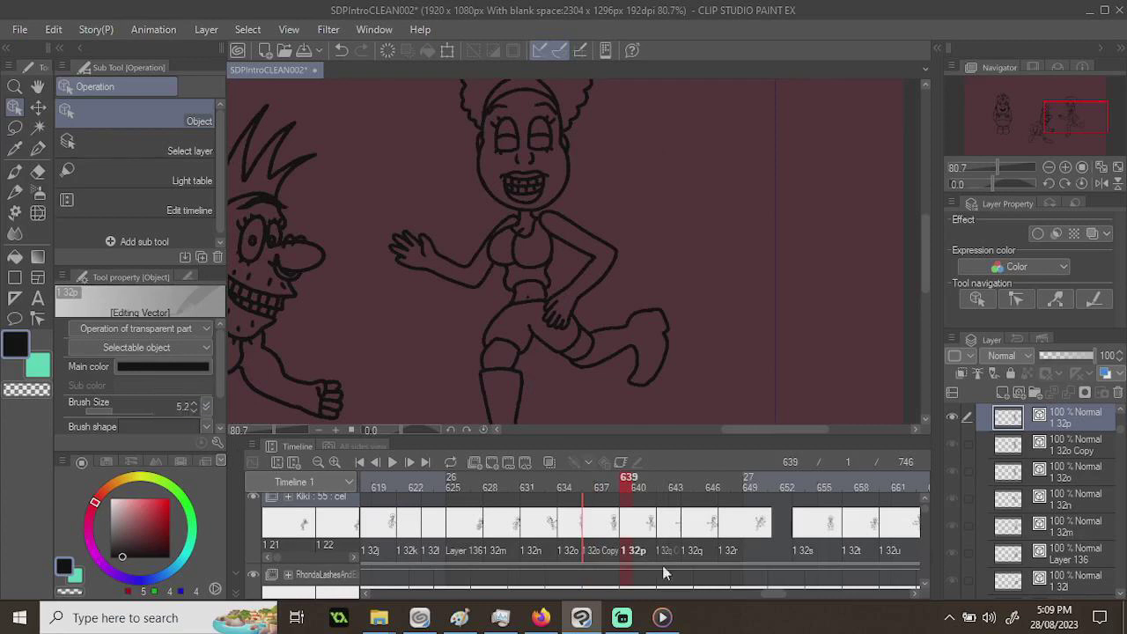
click(664, 489)
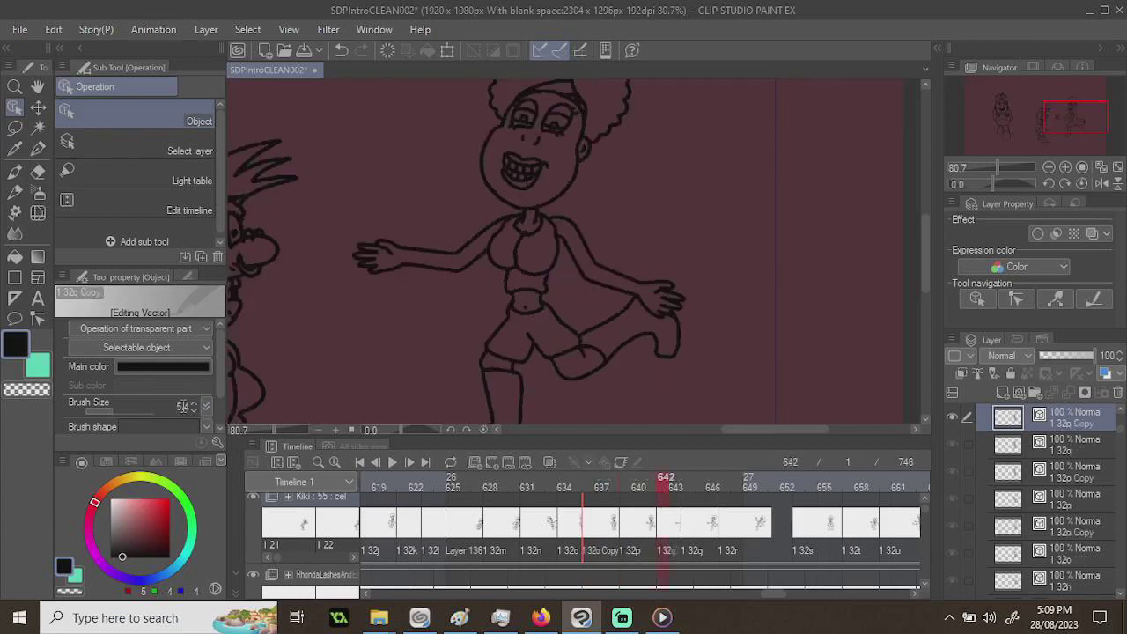
click(182, 405)
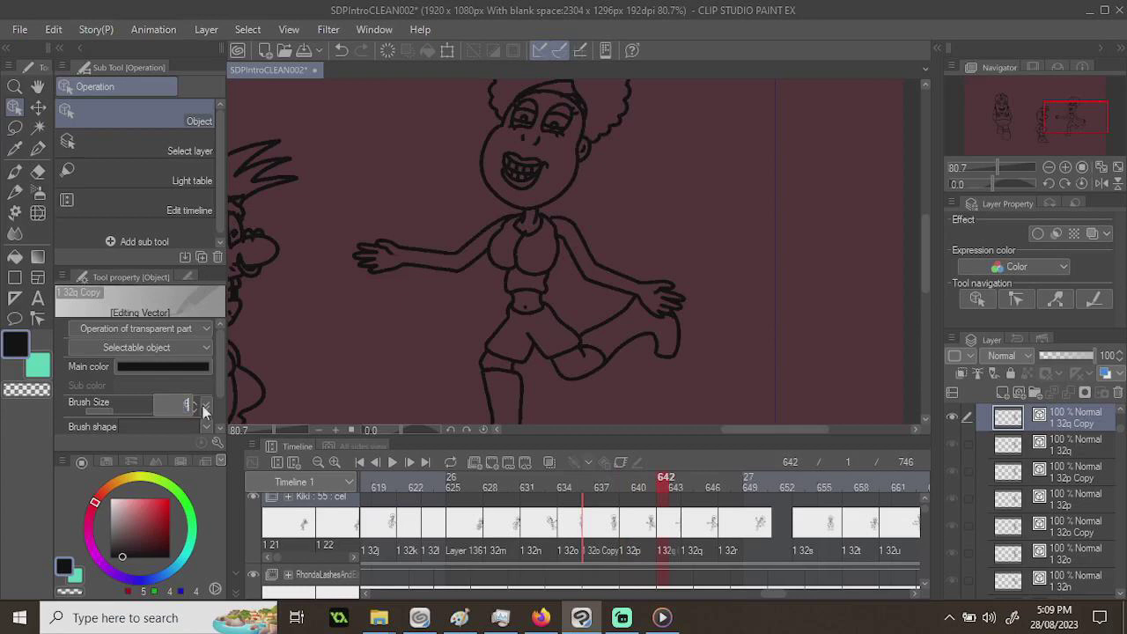
key(Return)
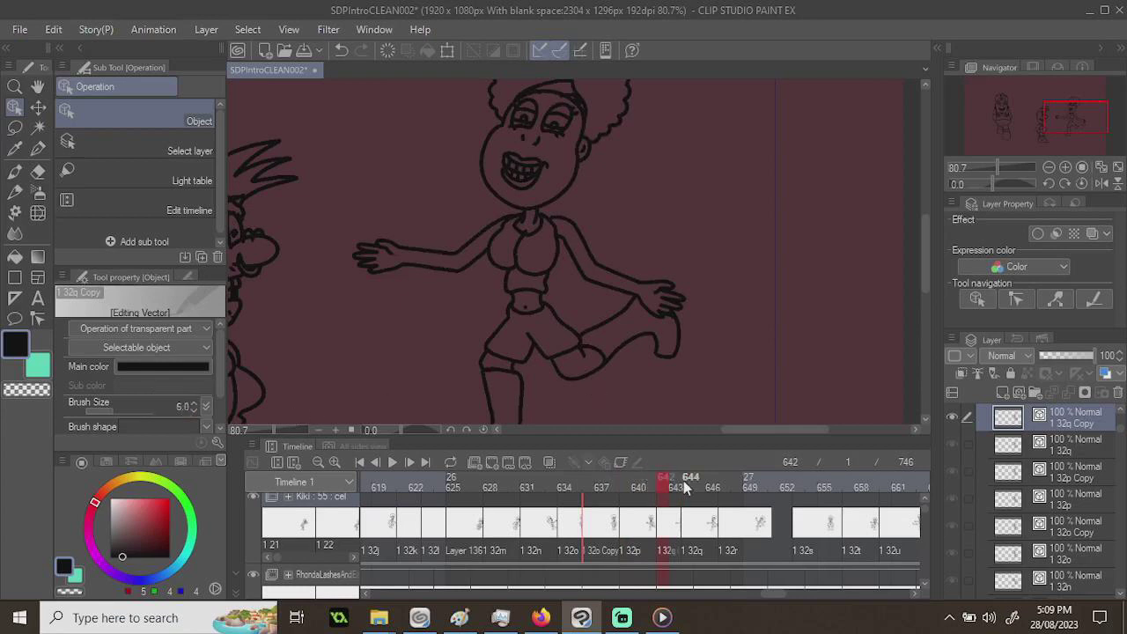
- Set the line brush size to 6 on Kiki's cels 1 32q at frame 644 and 1 32r at frame 647
click(687, 486)
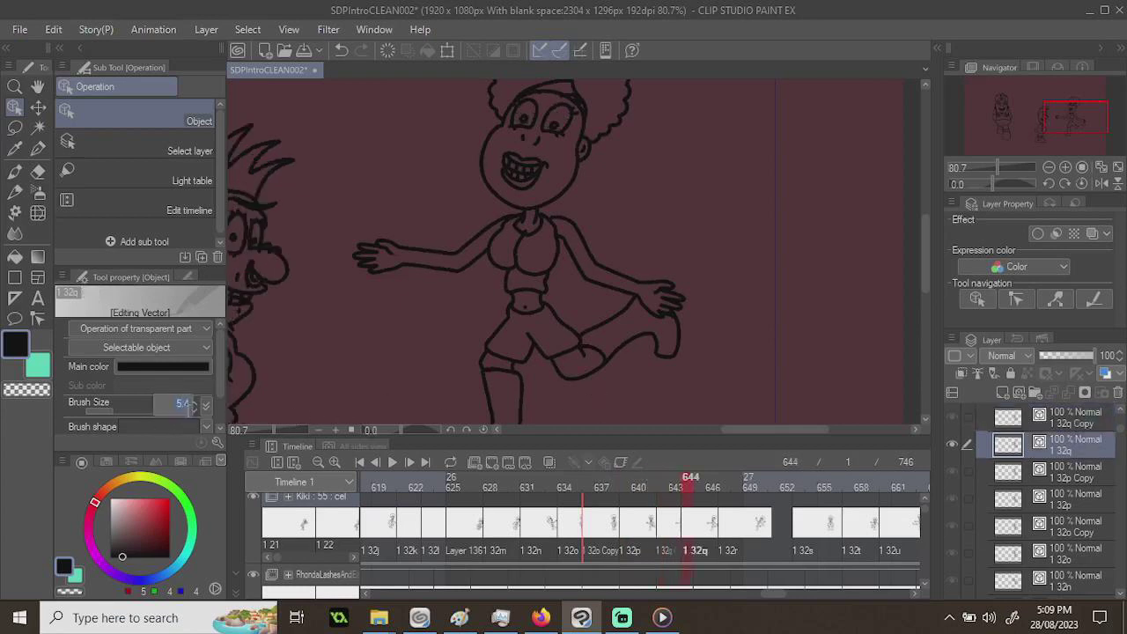
text(6)
key(Return)
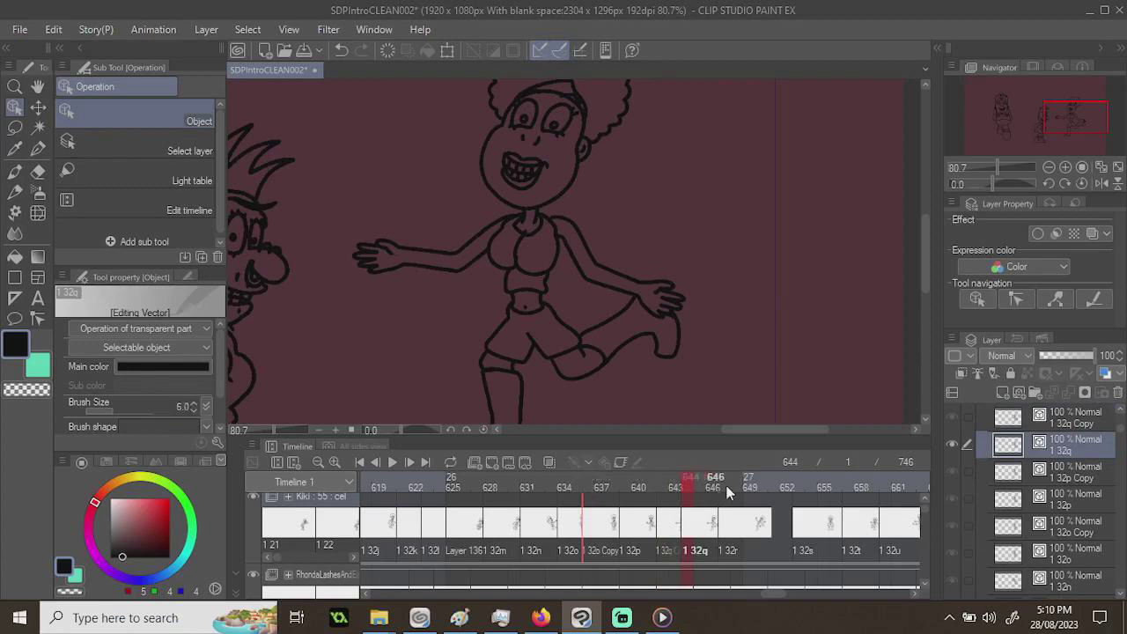
click(735, 482)
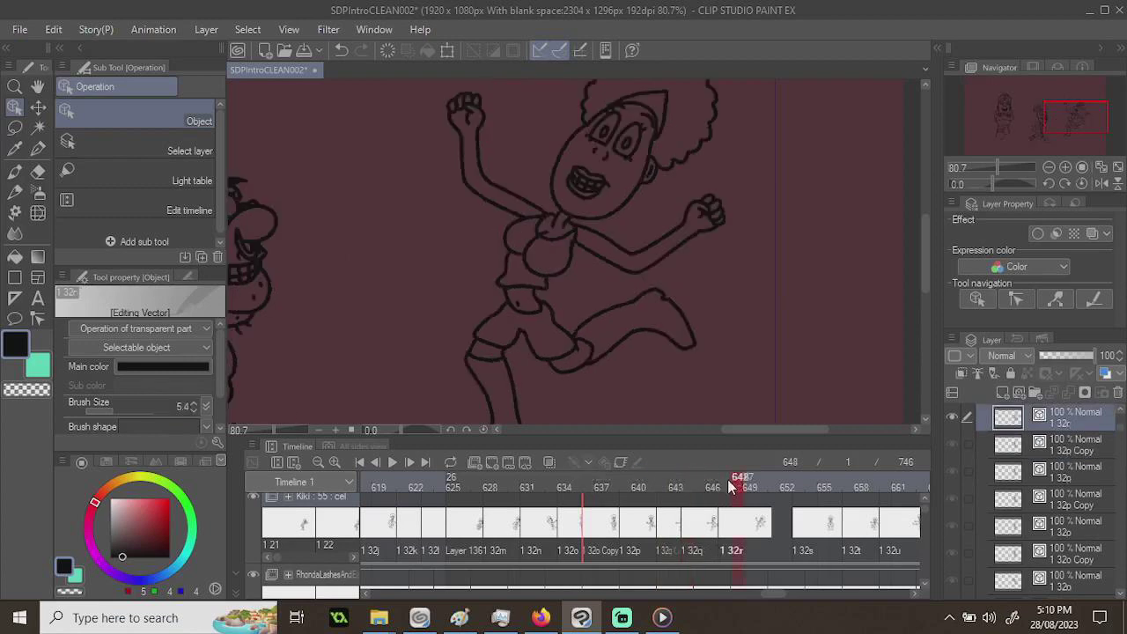
click(183, 405)
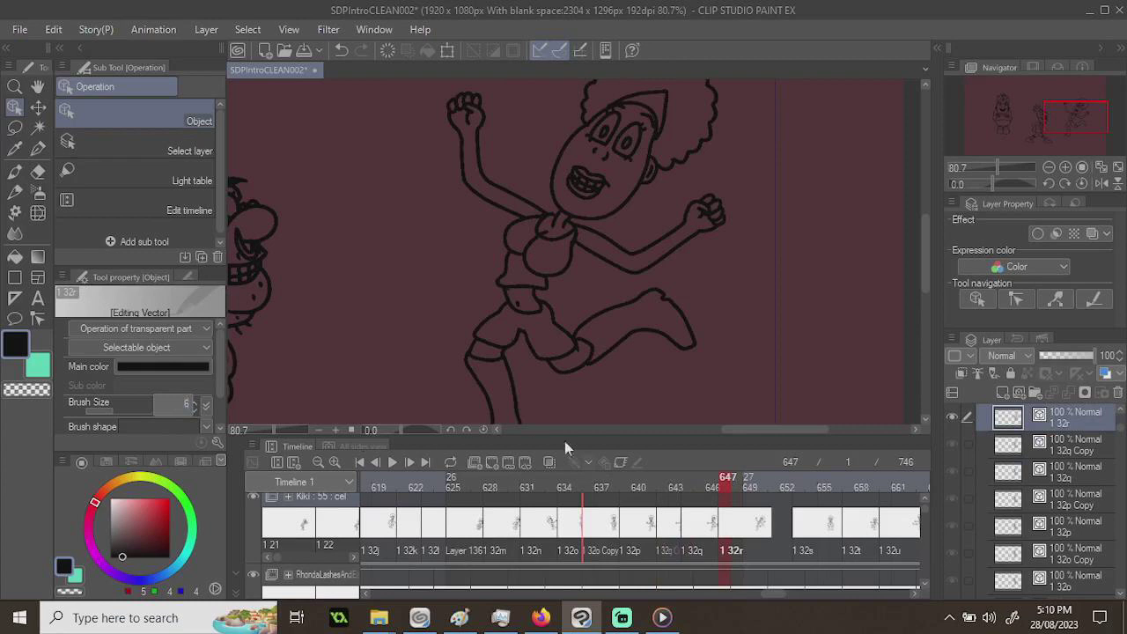
text(6)
key(Return)
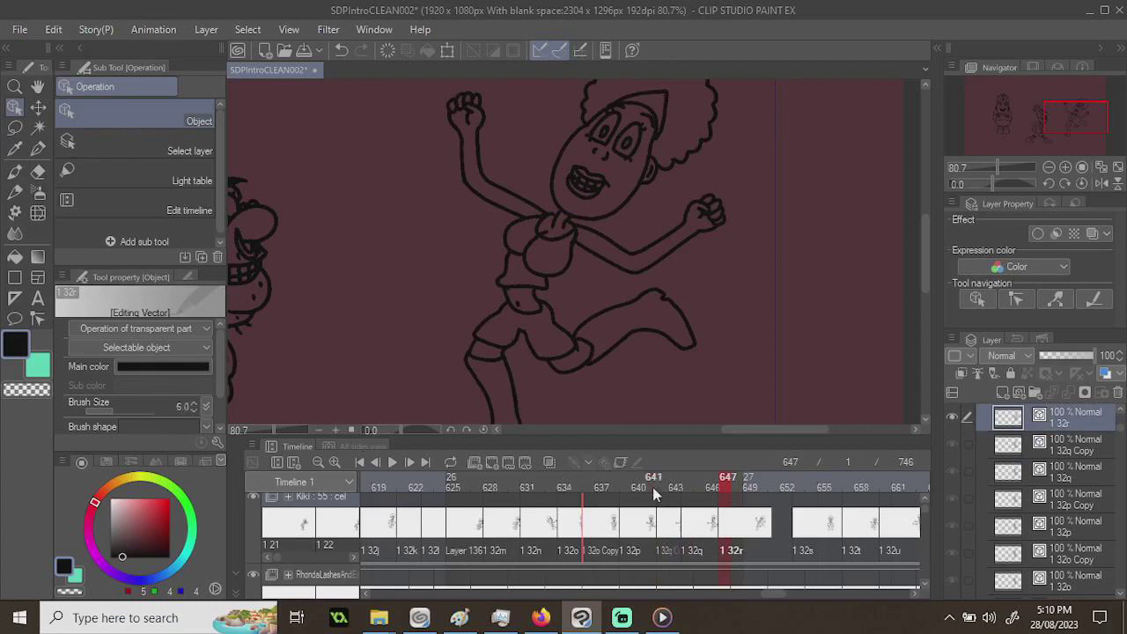
- Set the line brush size to 6 on Kiki's cels 1 32s at frame 653 and 1 32t at frame 657
click(798, 482)
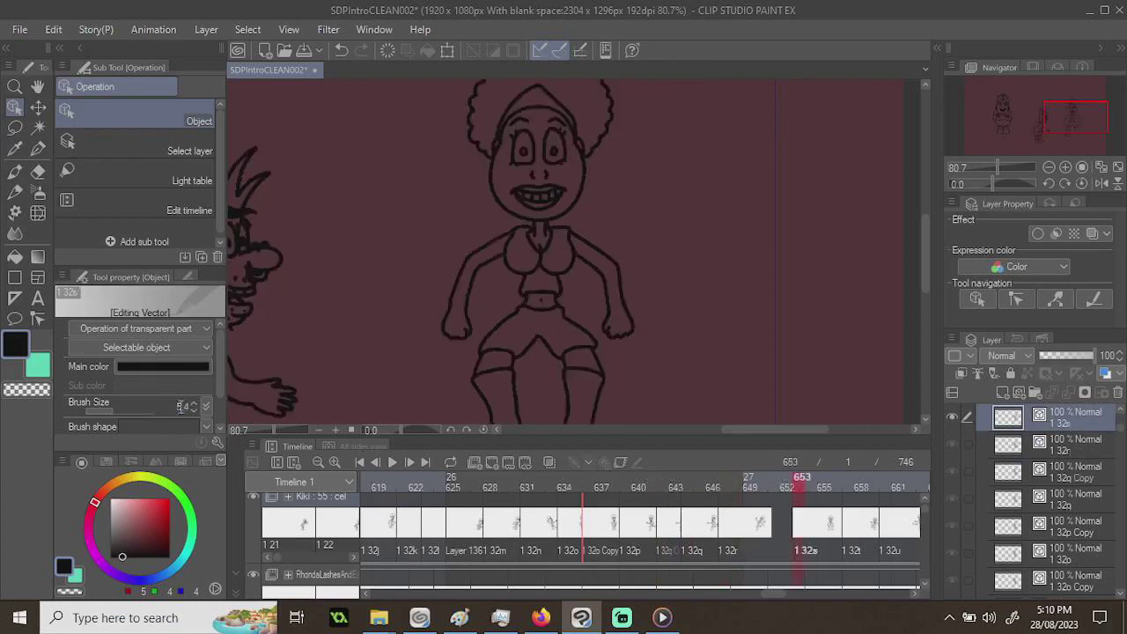
text(6)
key(Return)
drag(765, 596, 778, 596)
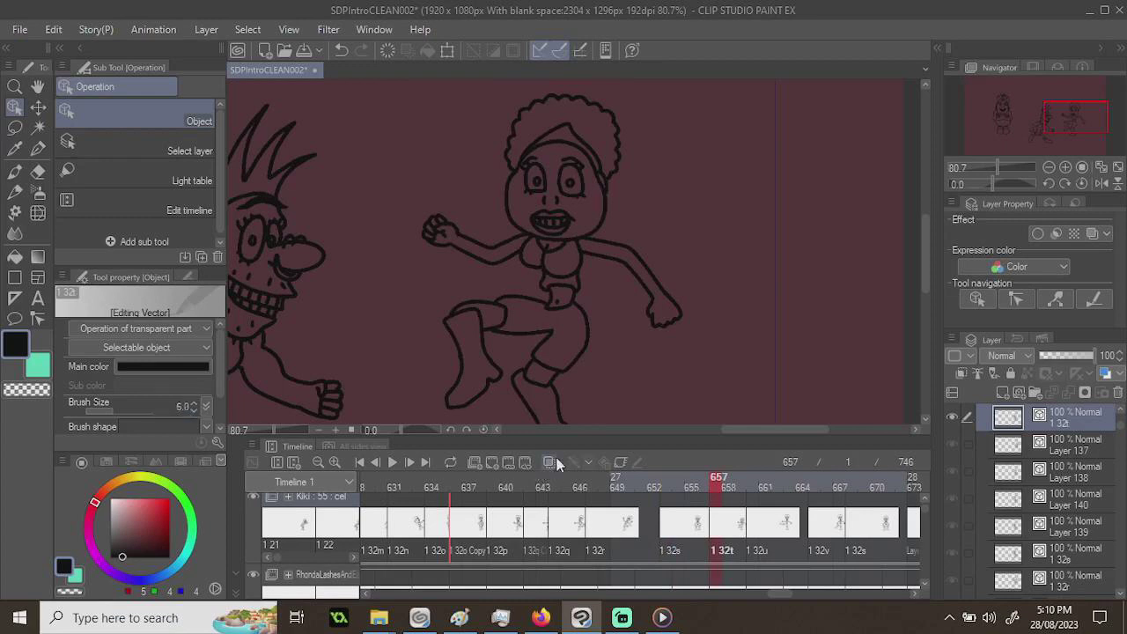
- Set the line brush size to 6 on Kiki's cels at frames 660 and 665, and check the reused 1 32s cel at frame 668
click(753, 481)
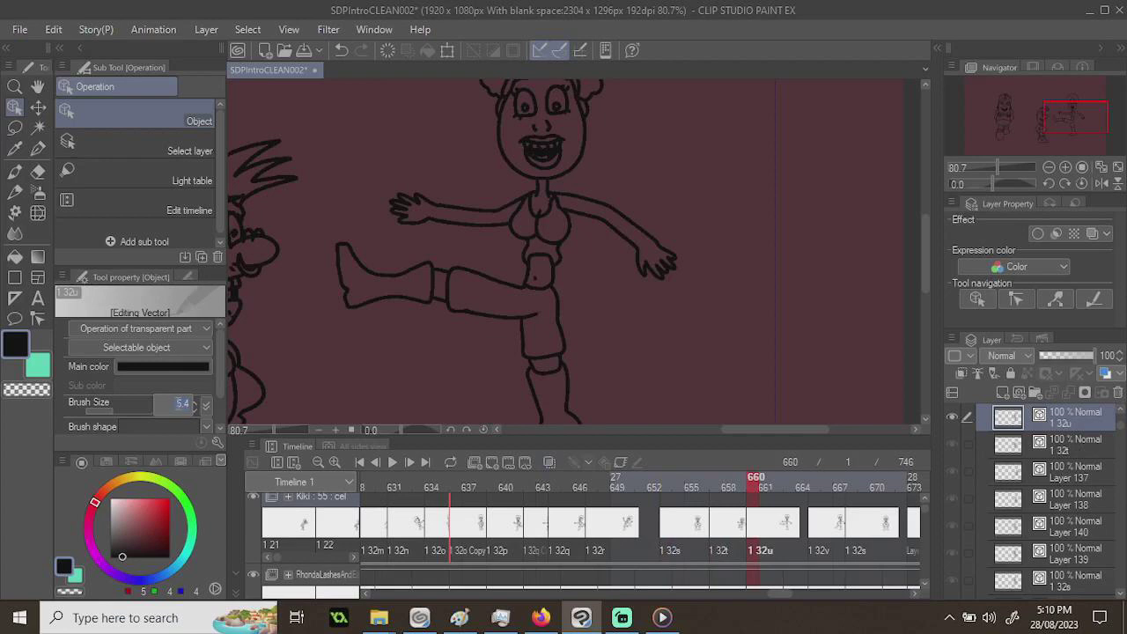
key(Escape)
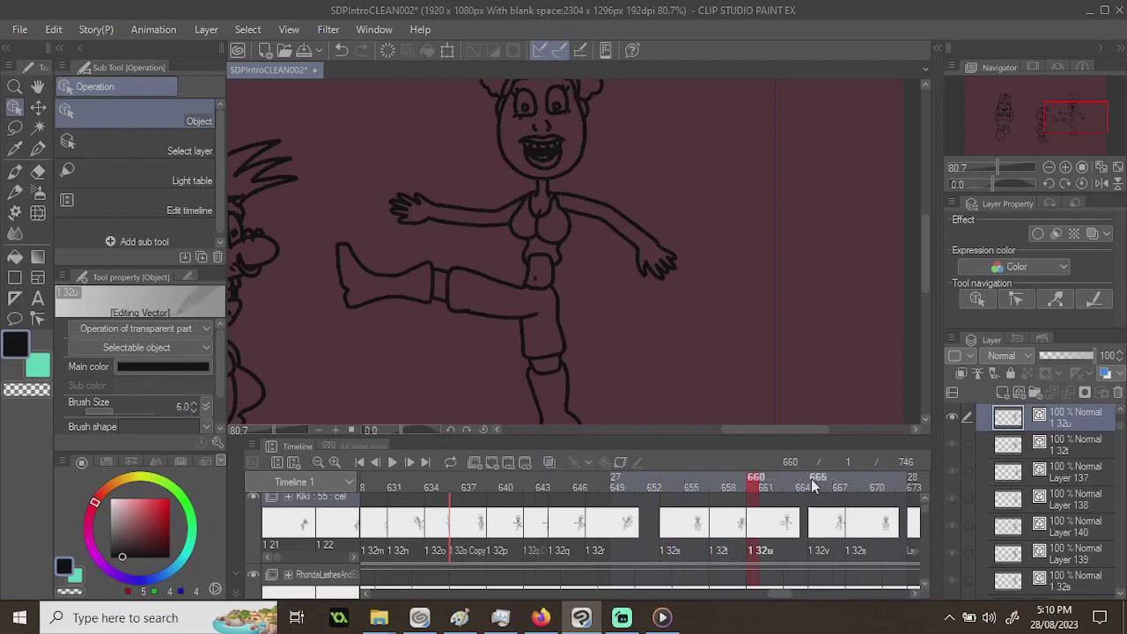
click(811, 479)
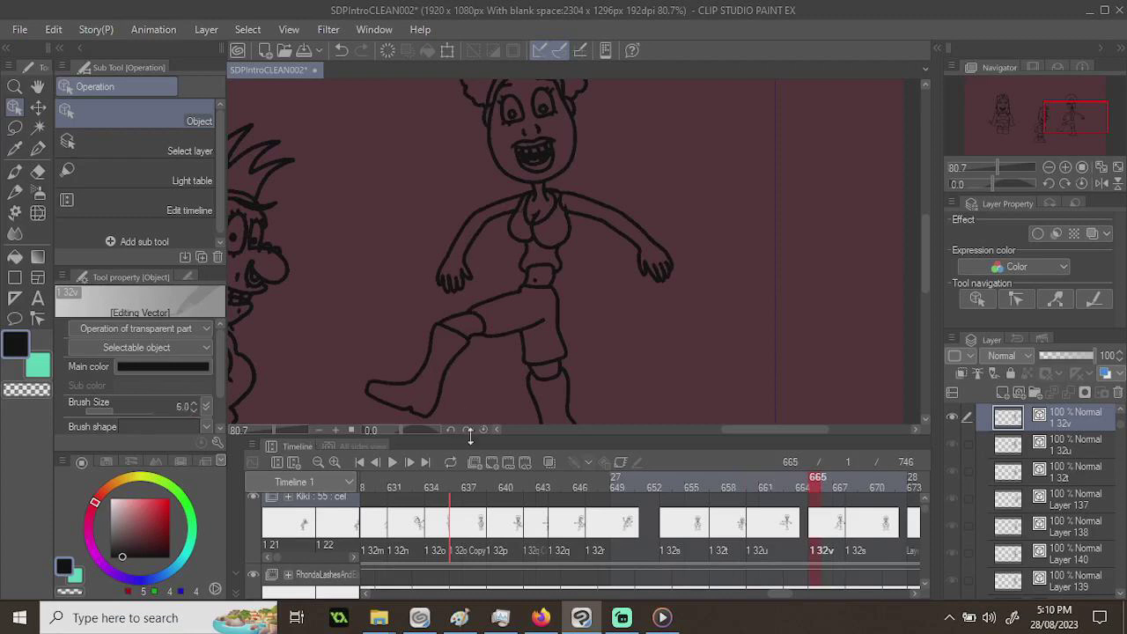
click(850, 480)
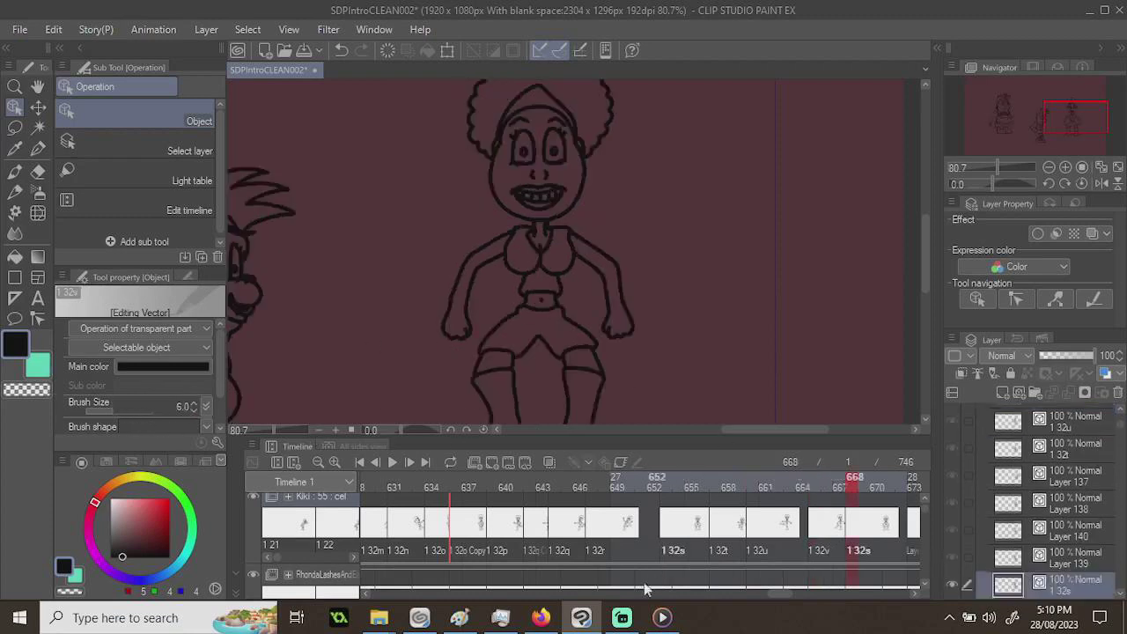
- Set the line brush size to 6 on Kiki's cels Layer 139 at frame 673 and Layer 140 at frame 677
drag(780, 595, 789, 592)
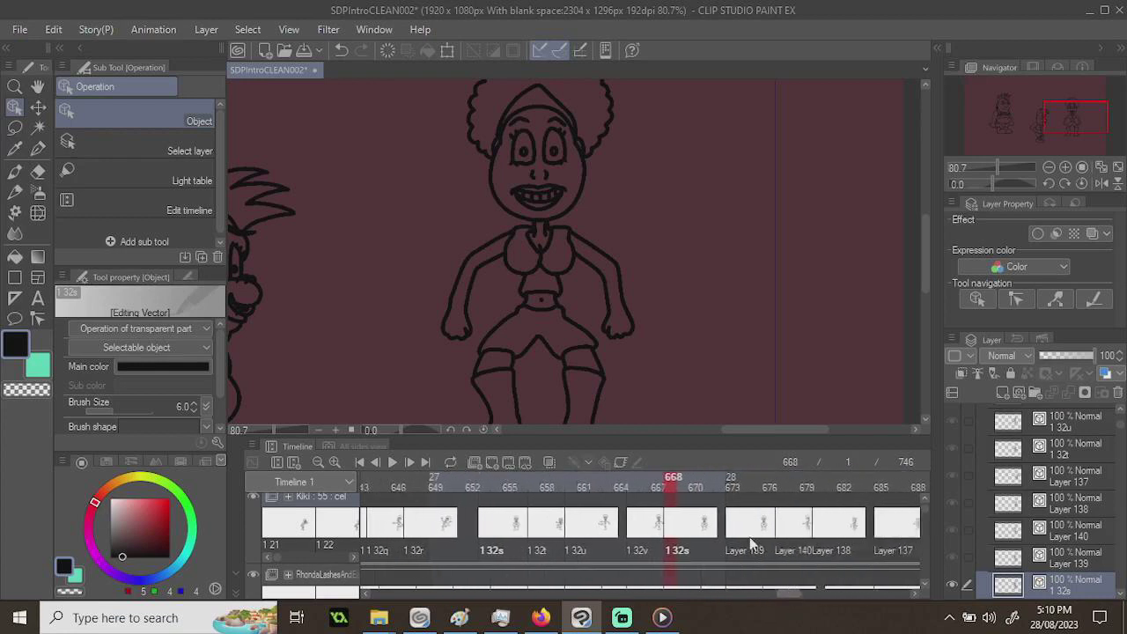
click(733, 488)
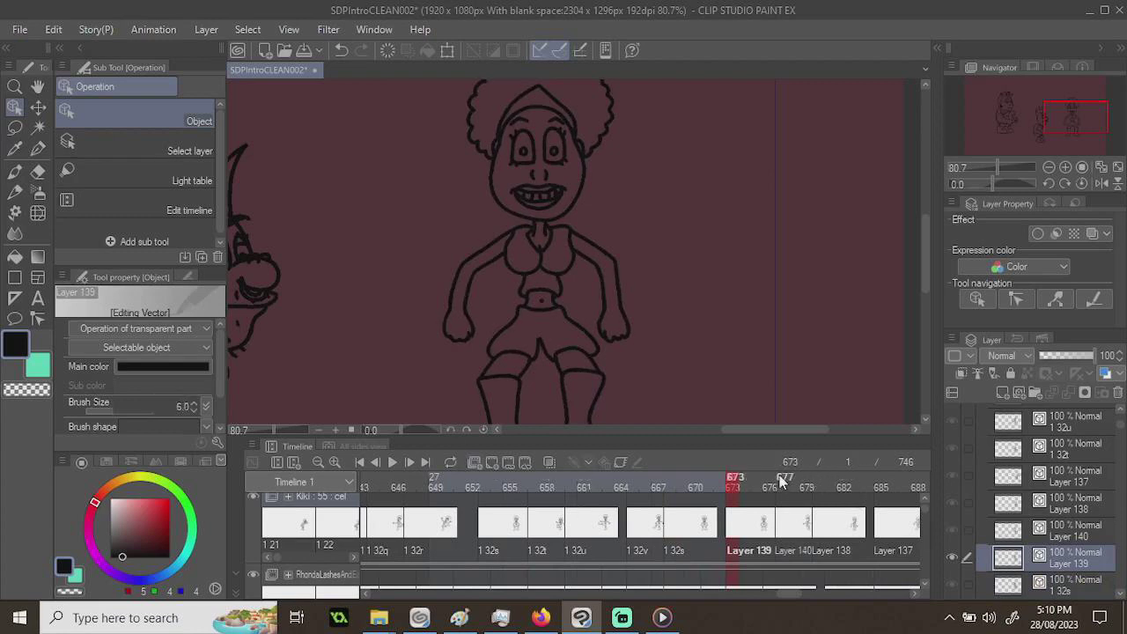
click(780, 482)
click(180, 406)
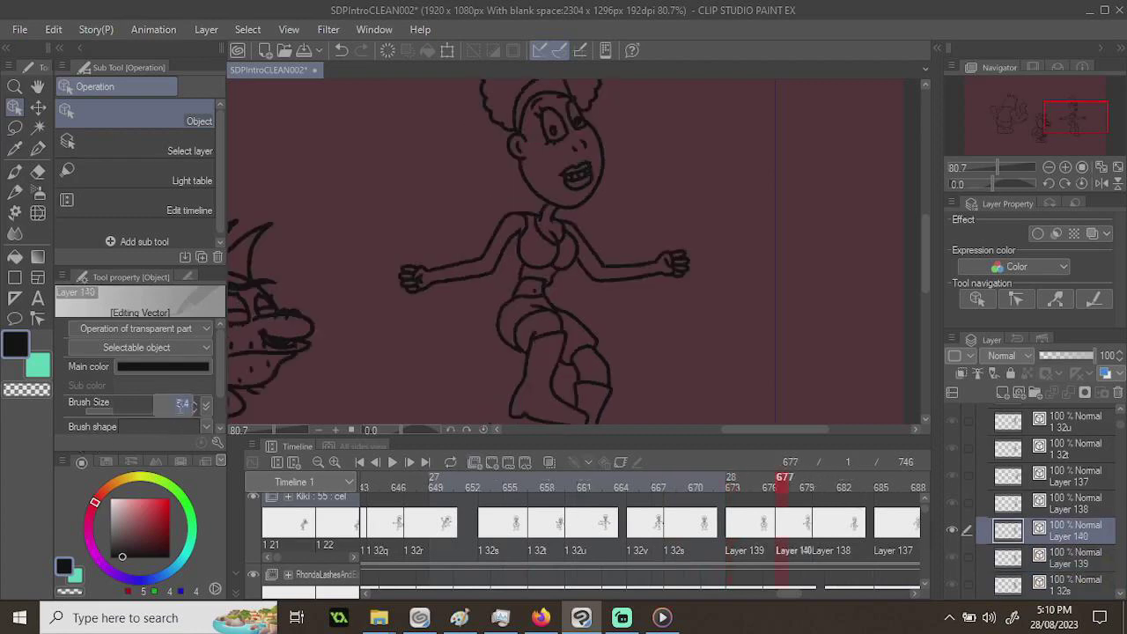
text(6)
key(Return)
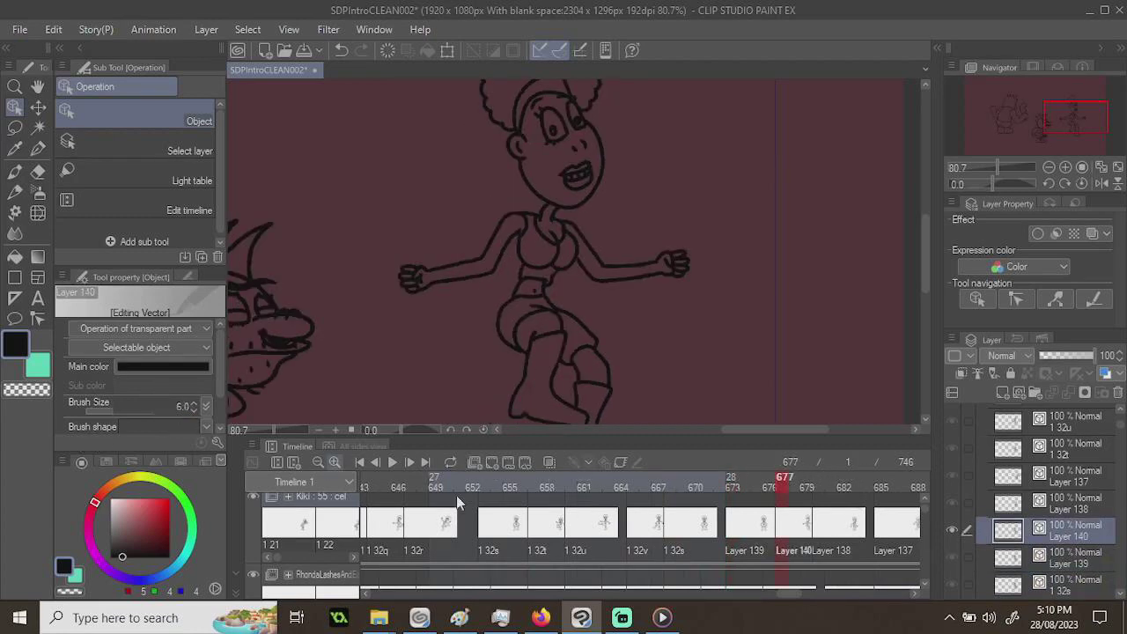
- Set the line brush size to 6 on Kiki's cels Layer 138 at frame 680 and Layer 137 at frame 685
click(818, 482)
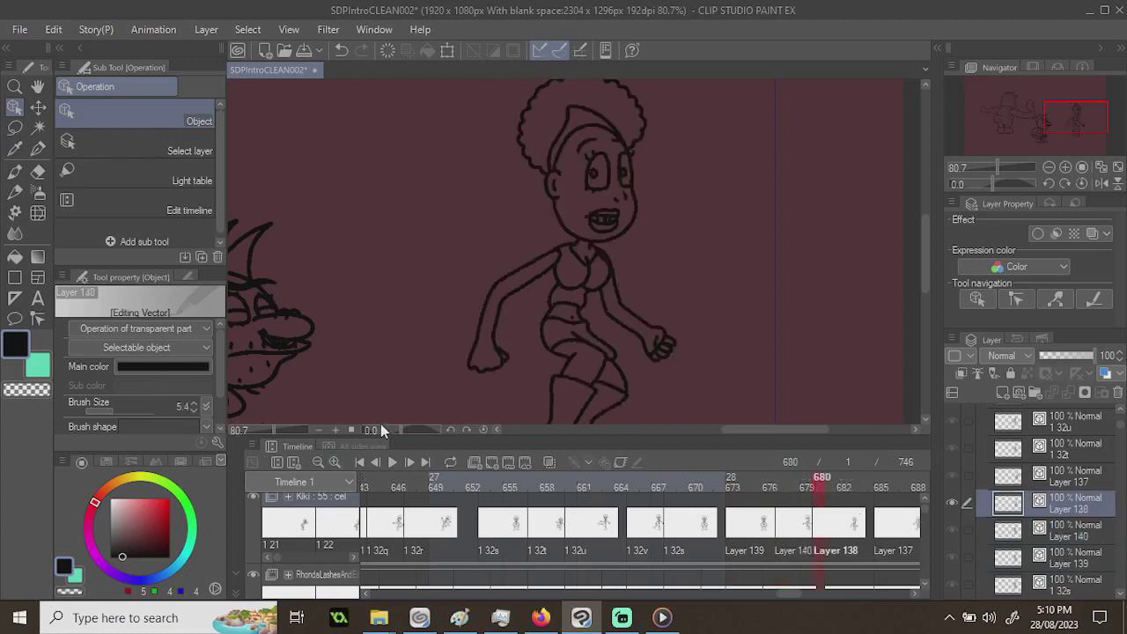
click(881, 487)
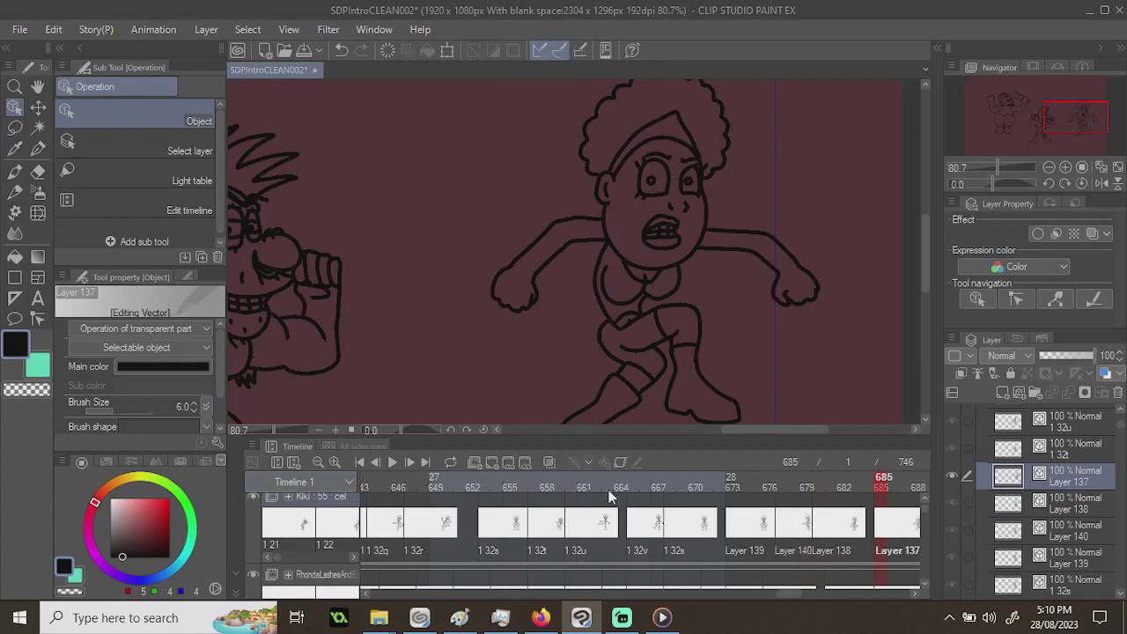
drag(793, 595, 805, 605)
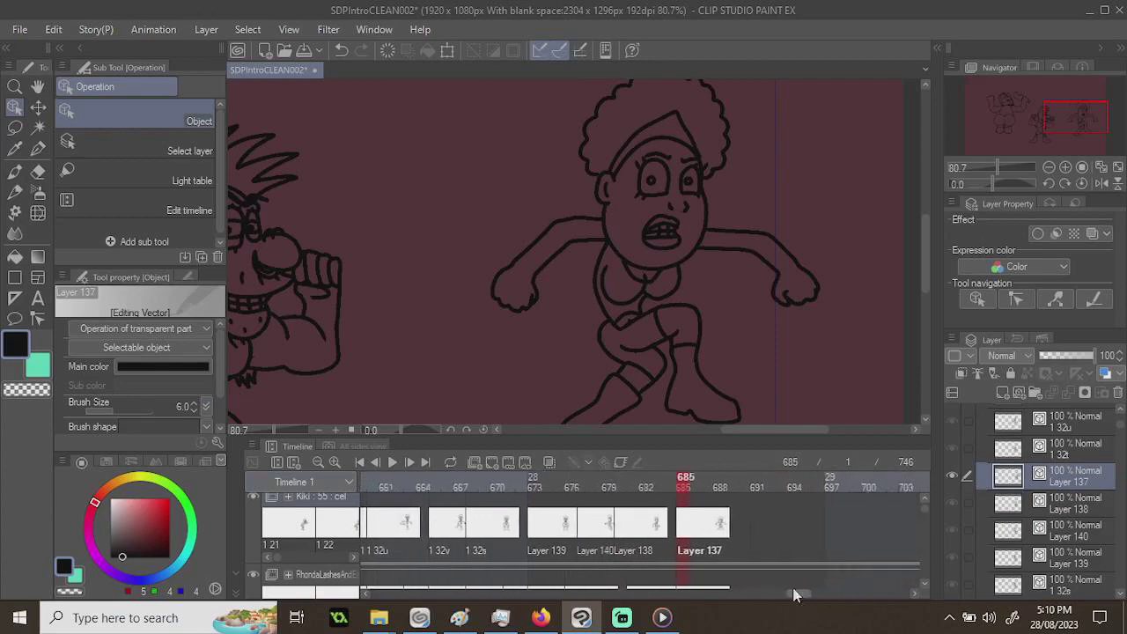
- Examine the full scene around frames 680 to 685, comparing Kiki's size and placement between Layer 138 and Layer 137
scroll(628, 299, down, 3)
scroll(554, 321, down, 2)
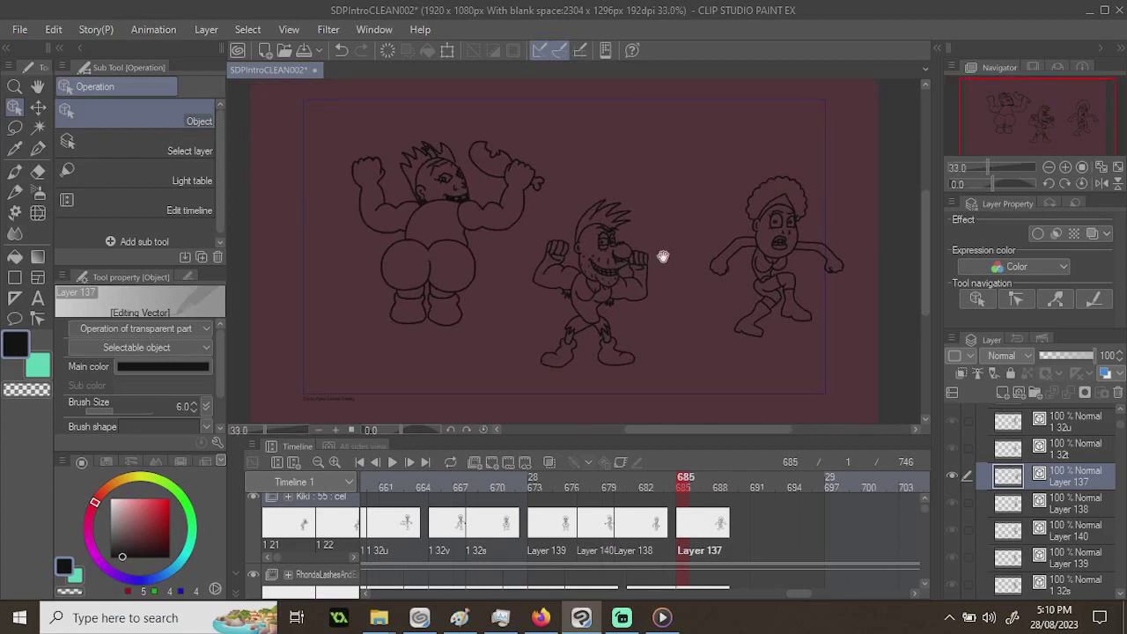
scroll(661, 254, up, 2)
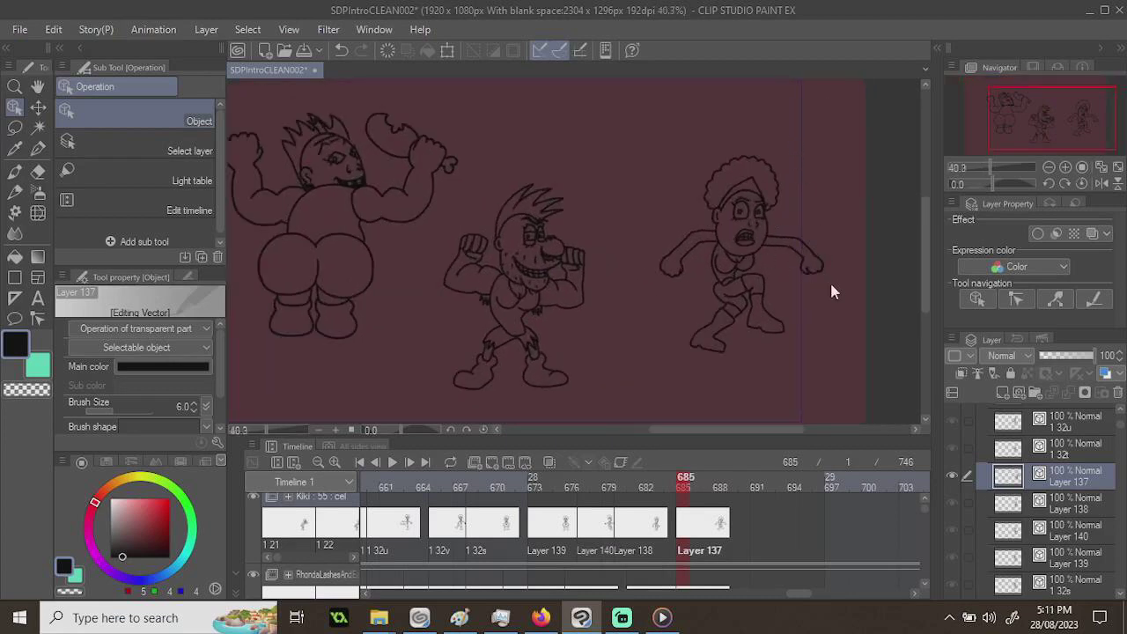
scroll(832, 291, down, 2)
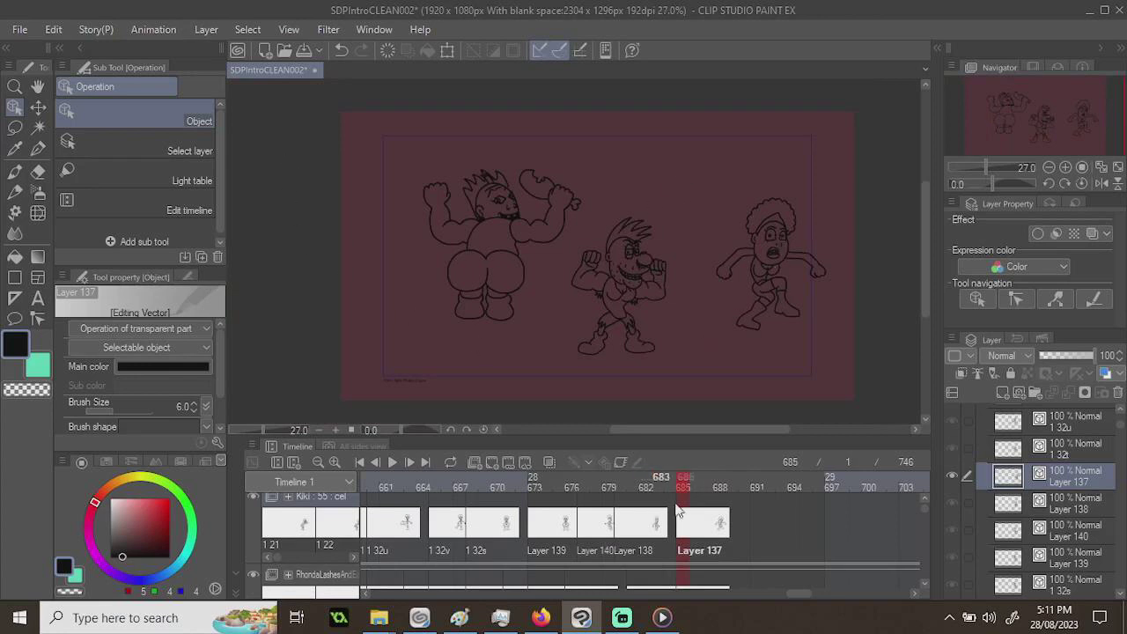
click(668, 477)
click(585, 476)
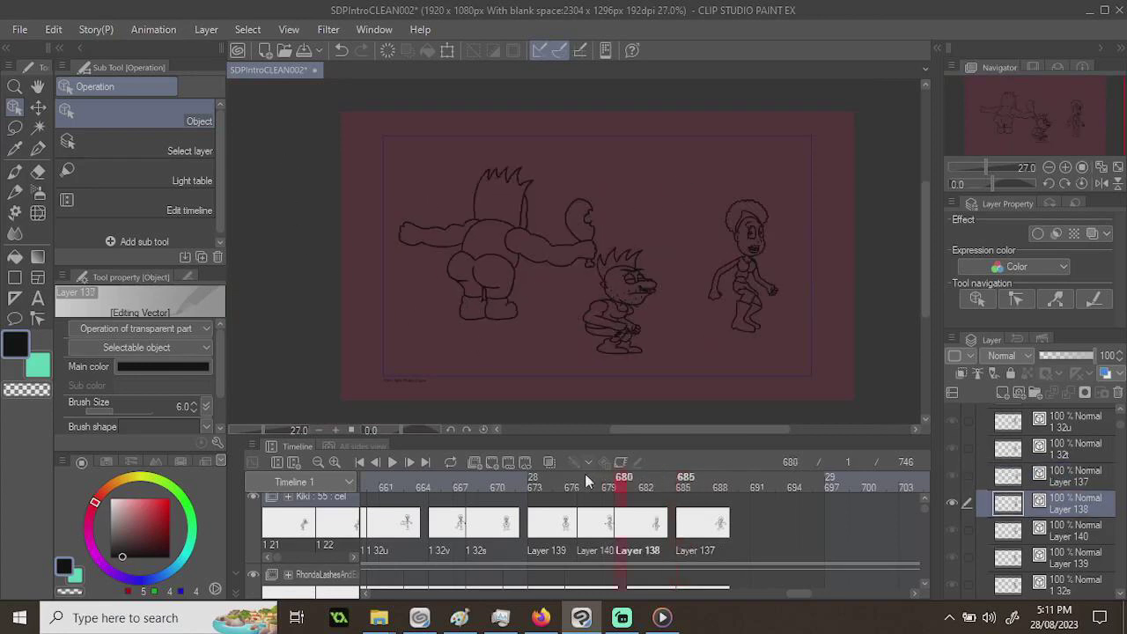
drag(636, 475, 689, 482)
click(660, 476)
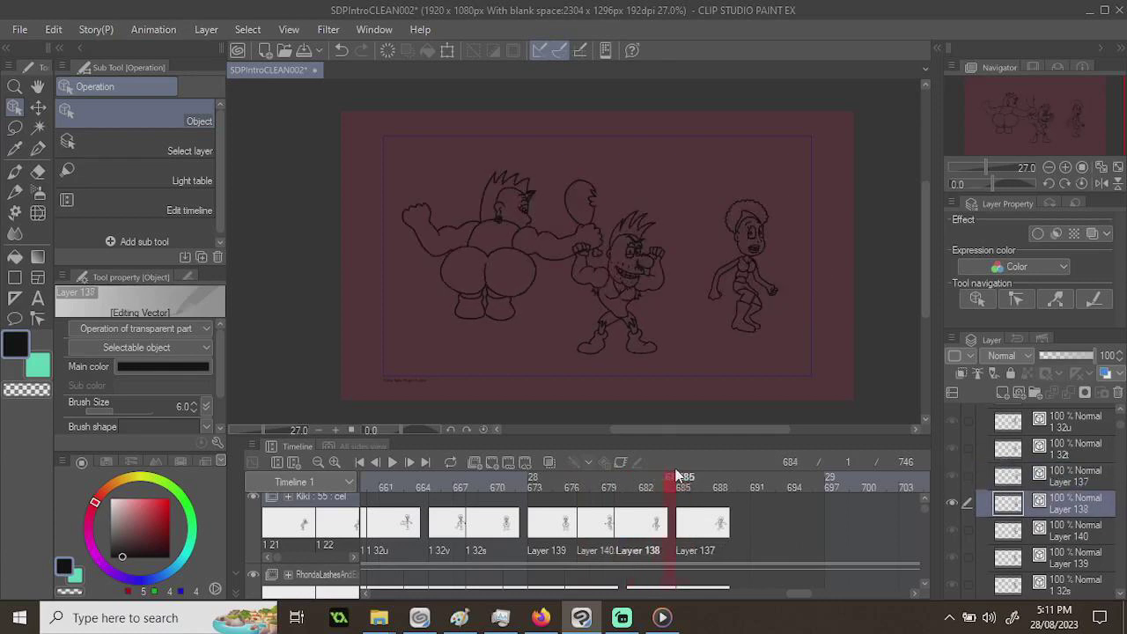
click(682, 475)
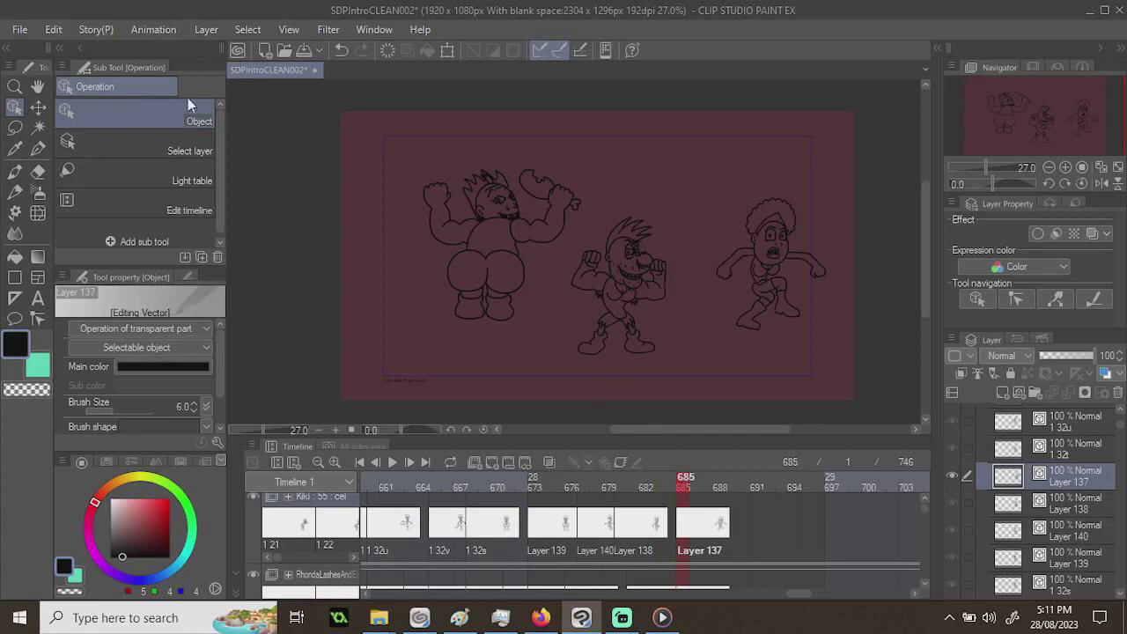
- Try moving only Kiki's Layer 137 drawing up and left at frame 685, compare it with frame 684, and return it
click(39, 108)
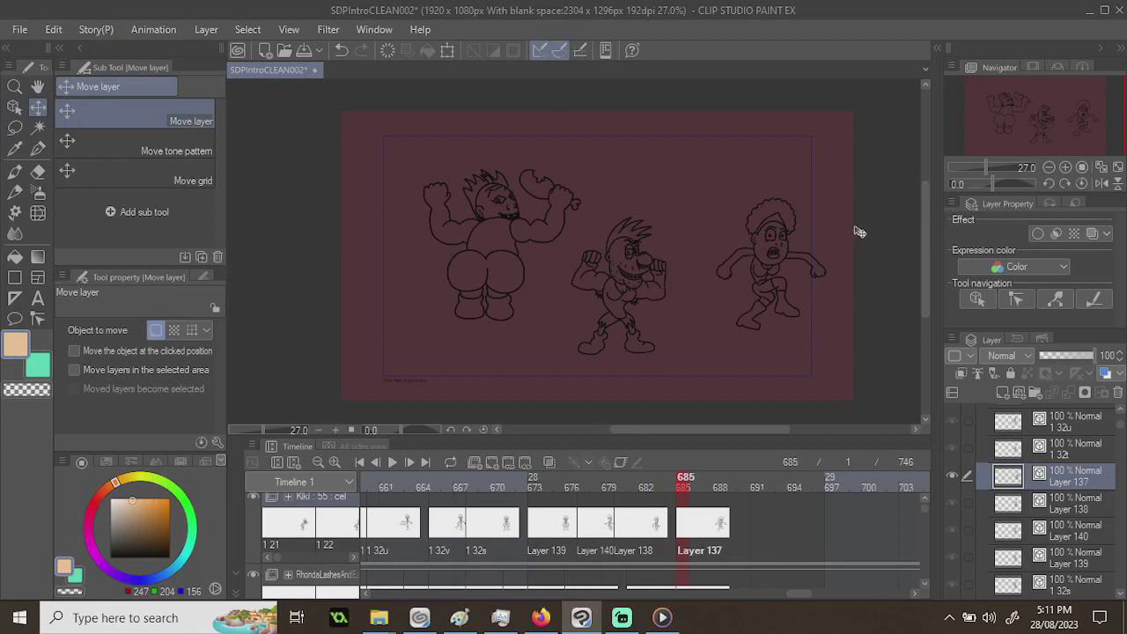
scroll(775, 344, up, 1)
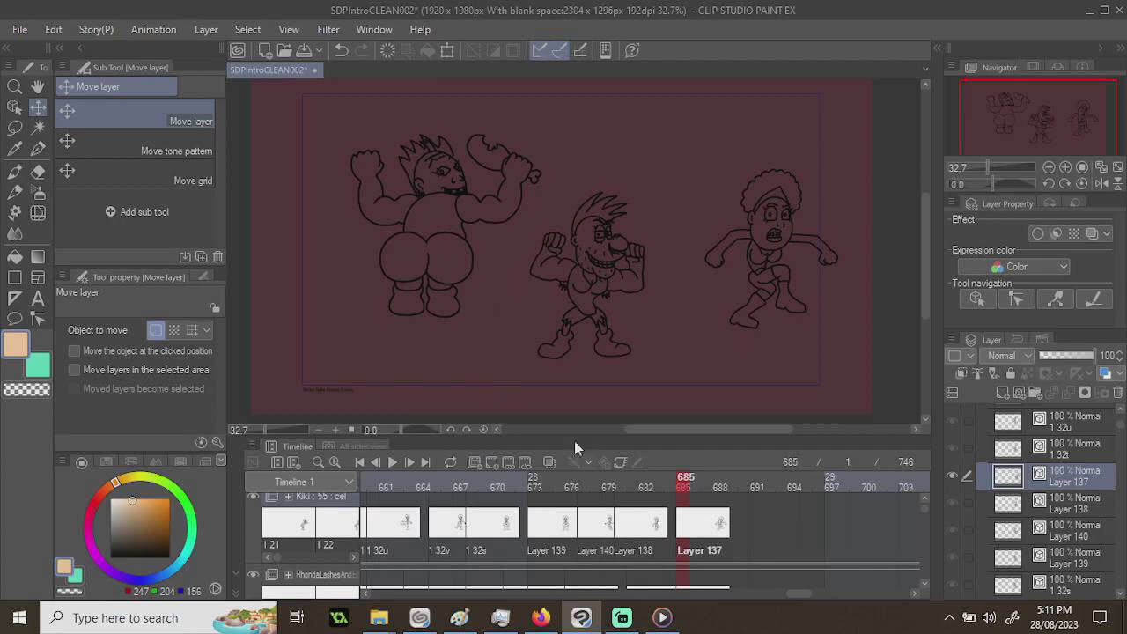
drag(766, 239, 744, 211)
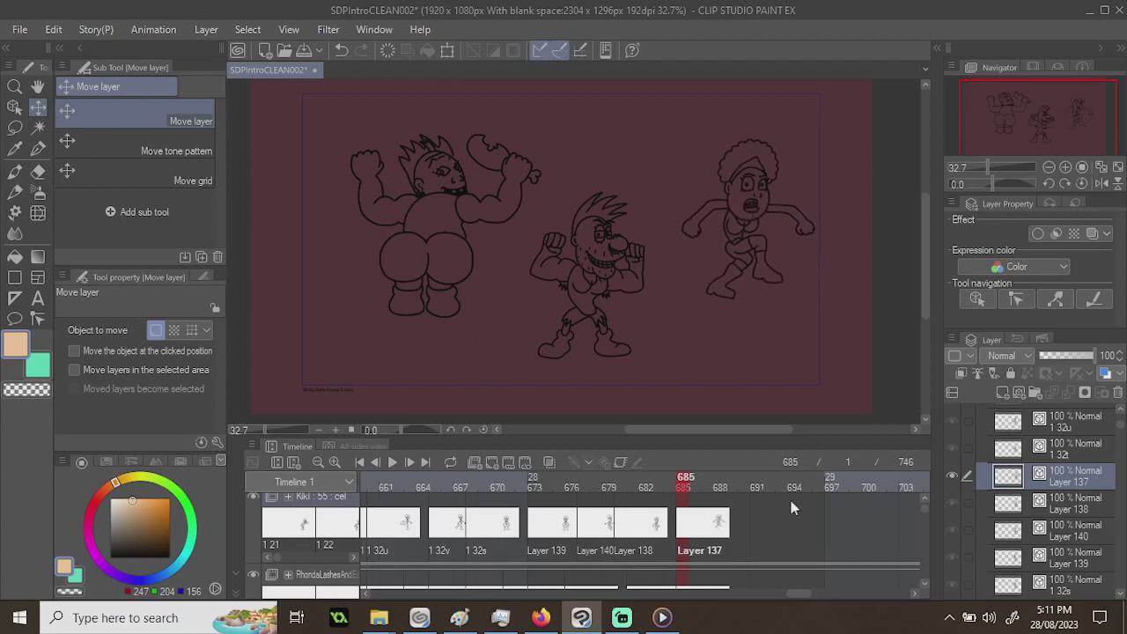
click(664, 477)
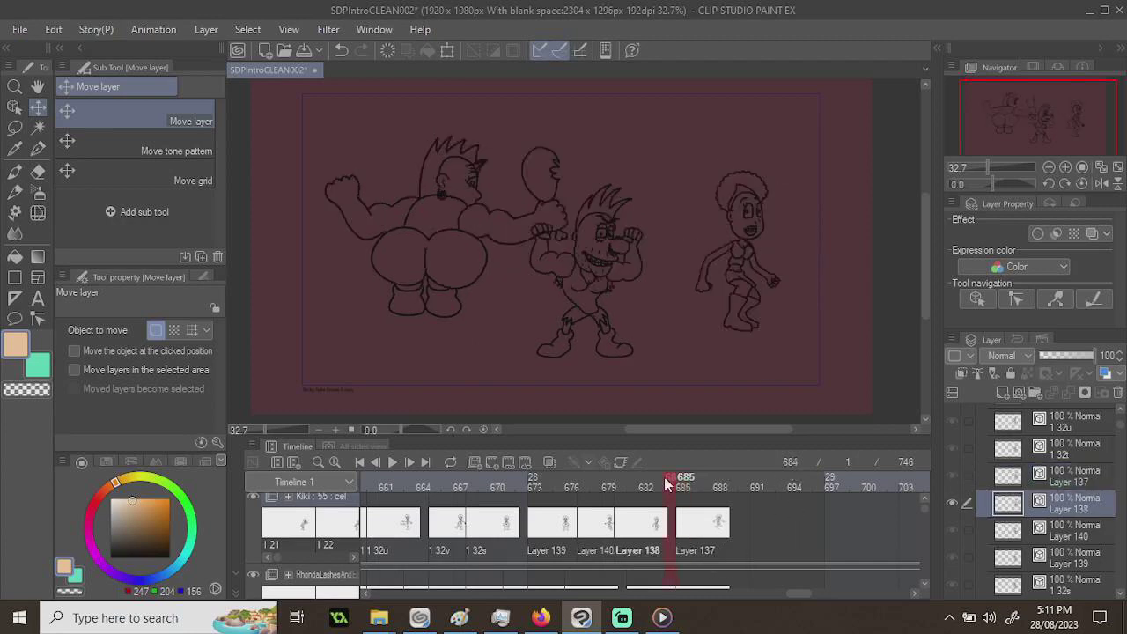
click(680, 483)
click(666, 476)
click(684, 476)
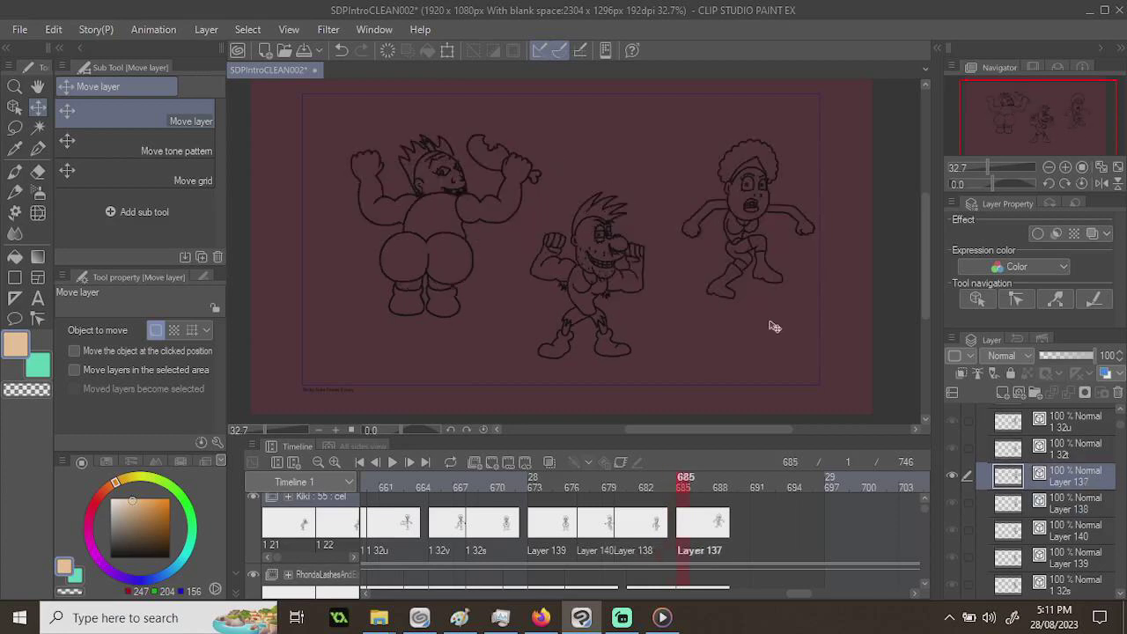
drag(774, 326, 798, 355)
- Move the whole Kiki animation folder left and slightly up so she fits inside the frame border, and check frames 684 and 685
scroll(1021, 524, up, 8)
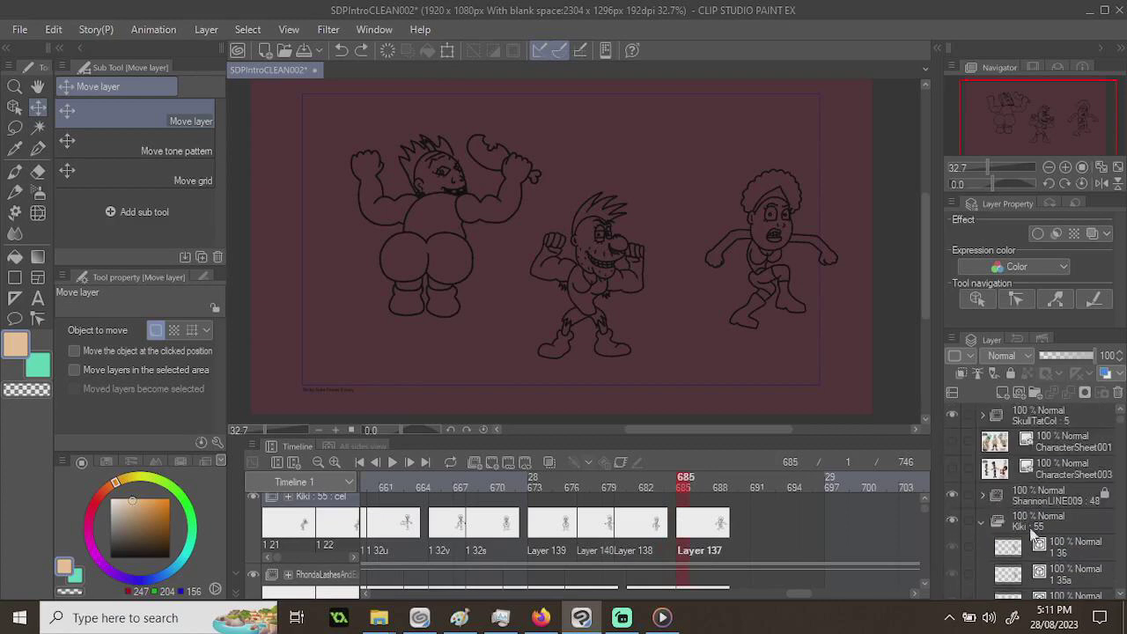
click(1025, 522)
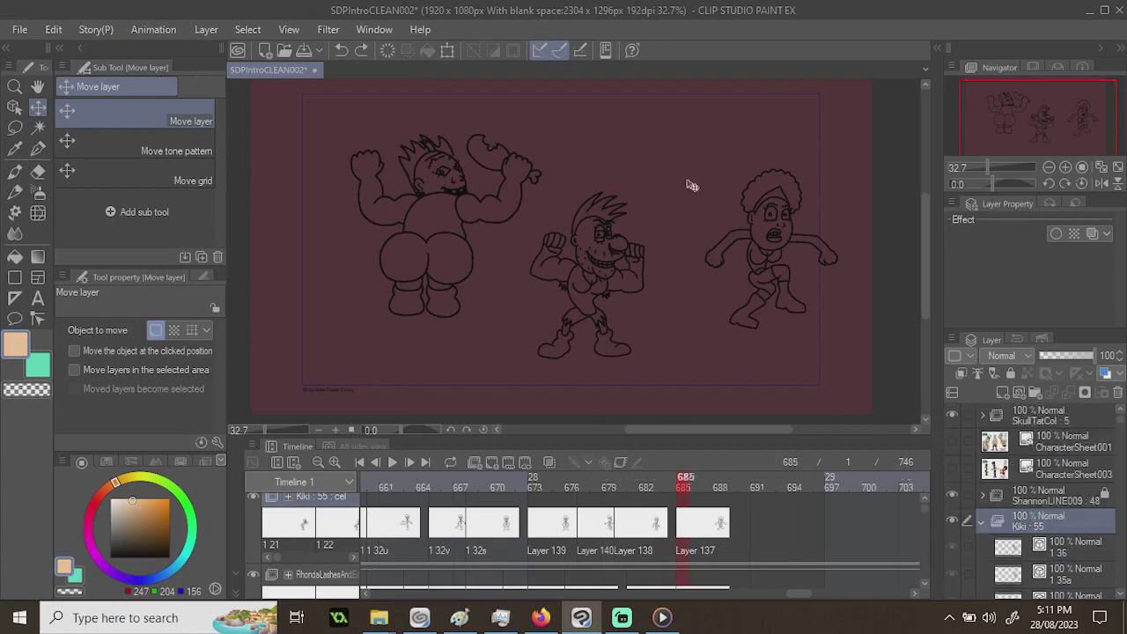
mouse_move(754, 252)
mouse_down()
mouse_move(730, 236)
mouse_move(720, 205)
mouse_move(728, 240)
mouse_up()
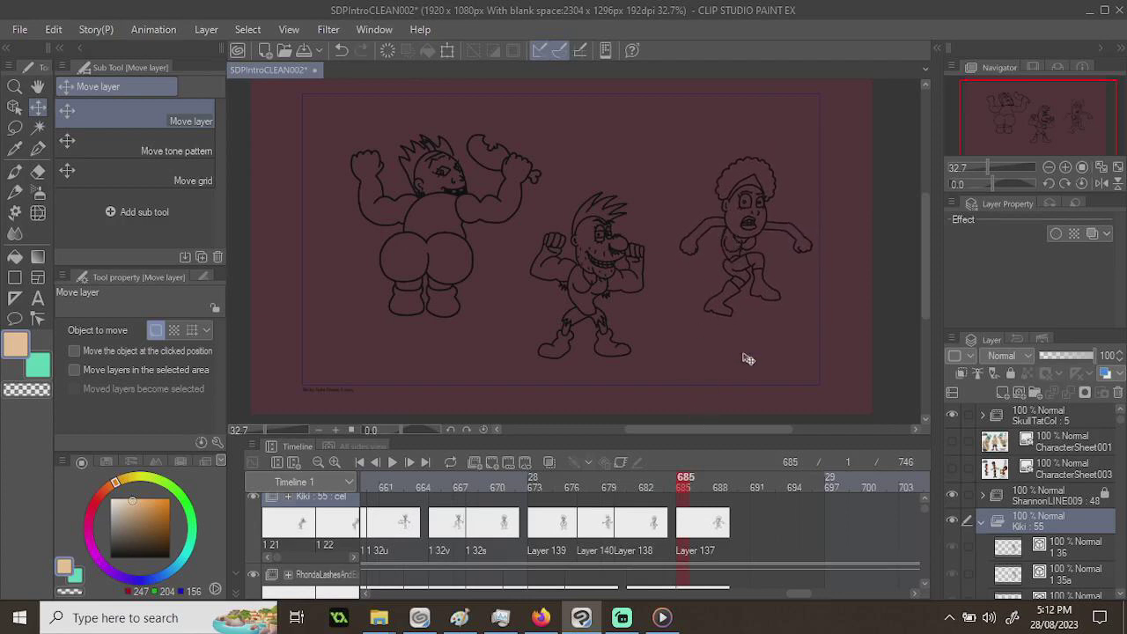
click(659, 486)
mouse_move(649, 486)
mouse_down()
mouse_move(616, 484)
mouse_move(687, 479)
mouse_move(672, 480)
mouse_move(678, 467)
mouse_up()
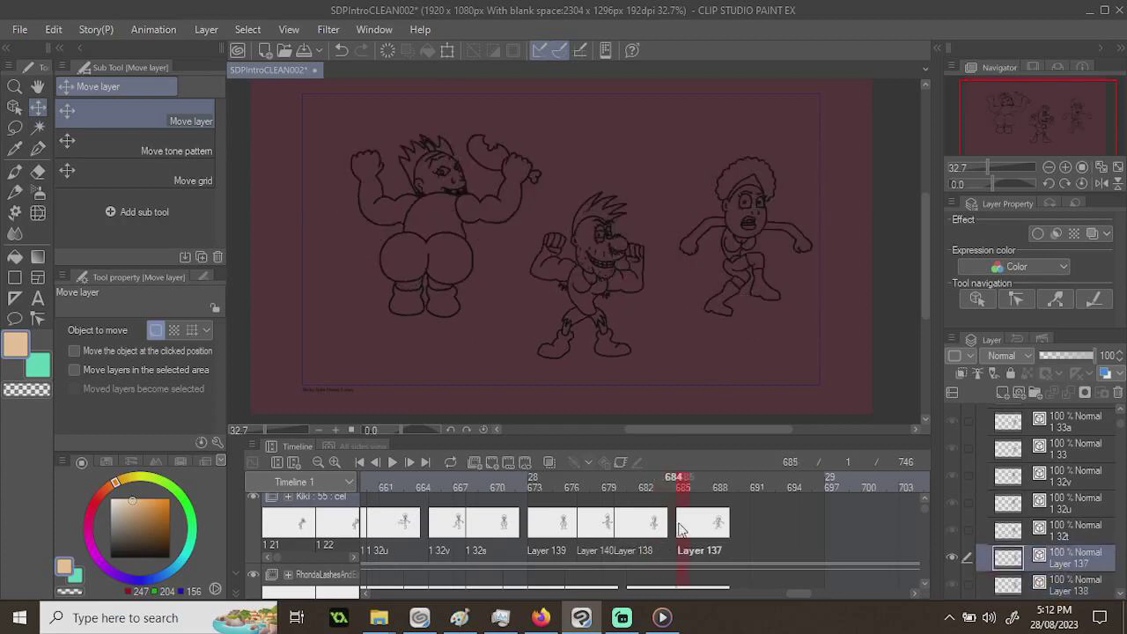
- Scale Kiki's Layer 137 drawing down slightly at frame 685 and check its line brush size
key(ctrl+t)
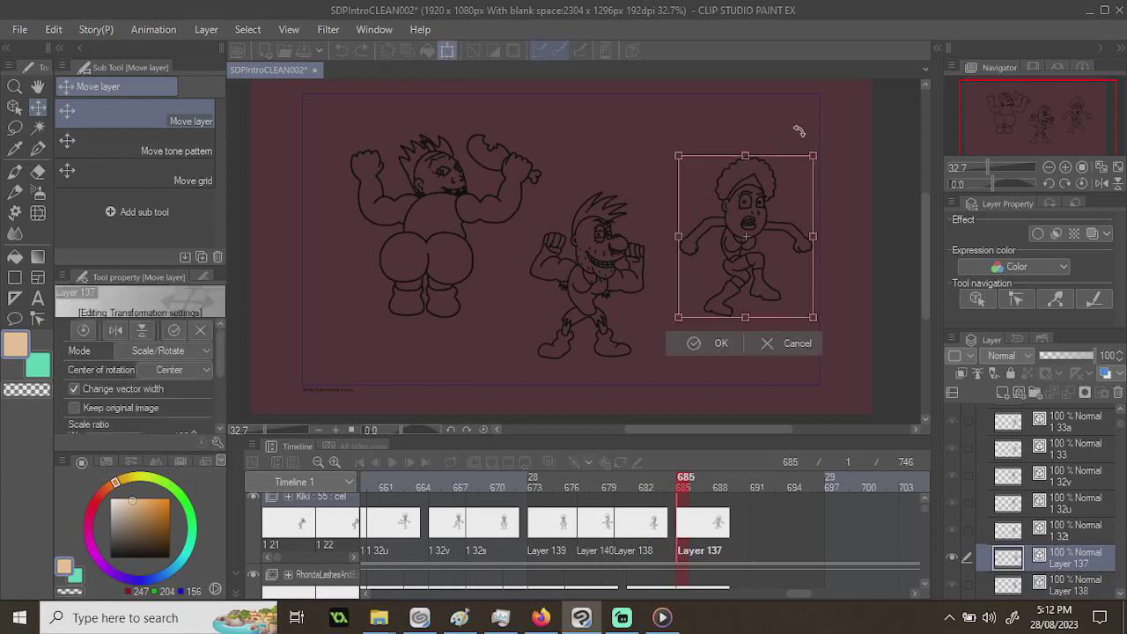
drag(810, 158, 782, 167)
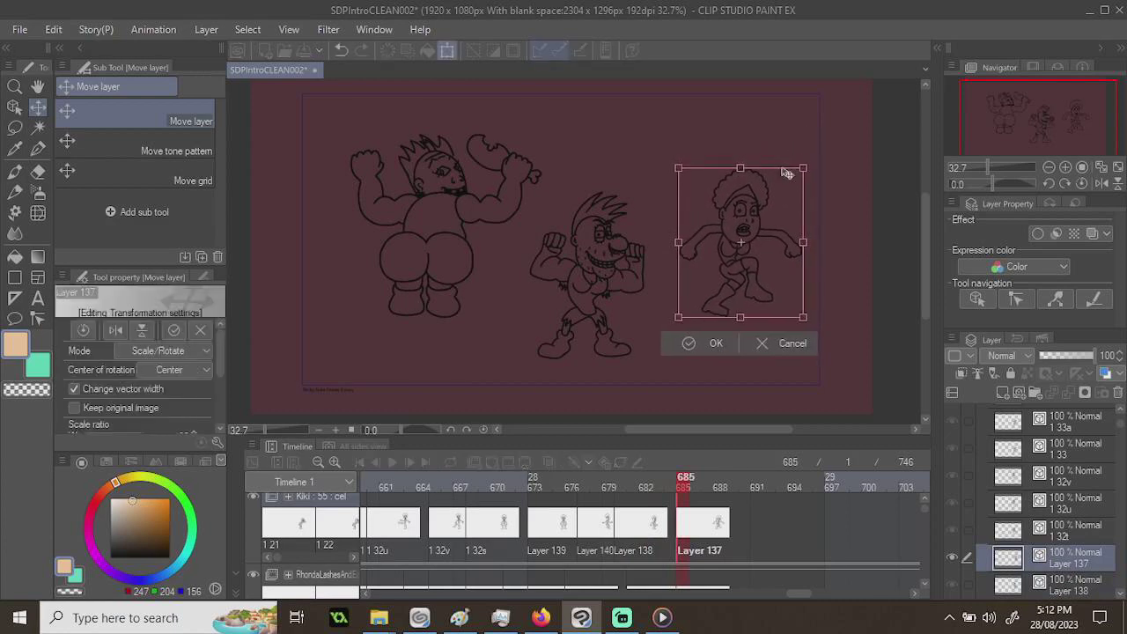
key(Return)
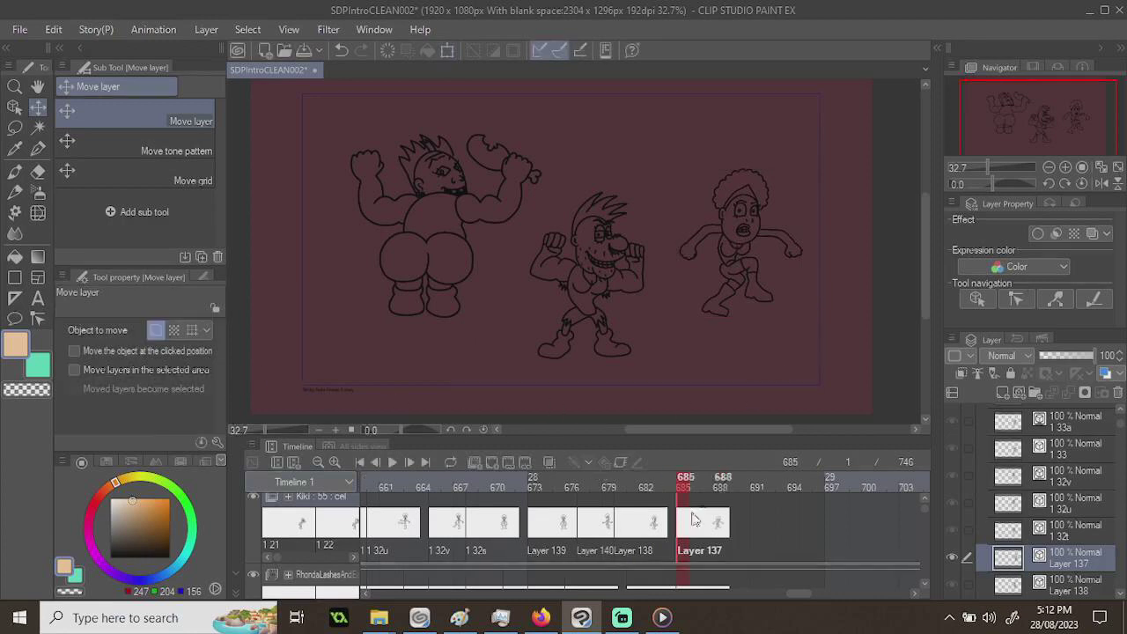
drag(679, 484, 683, 484)
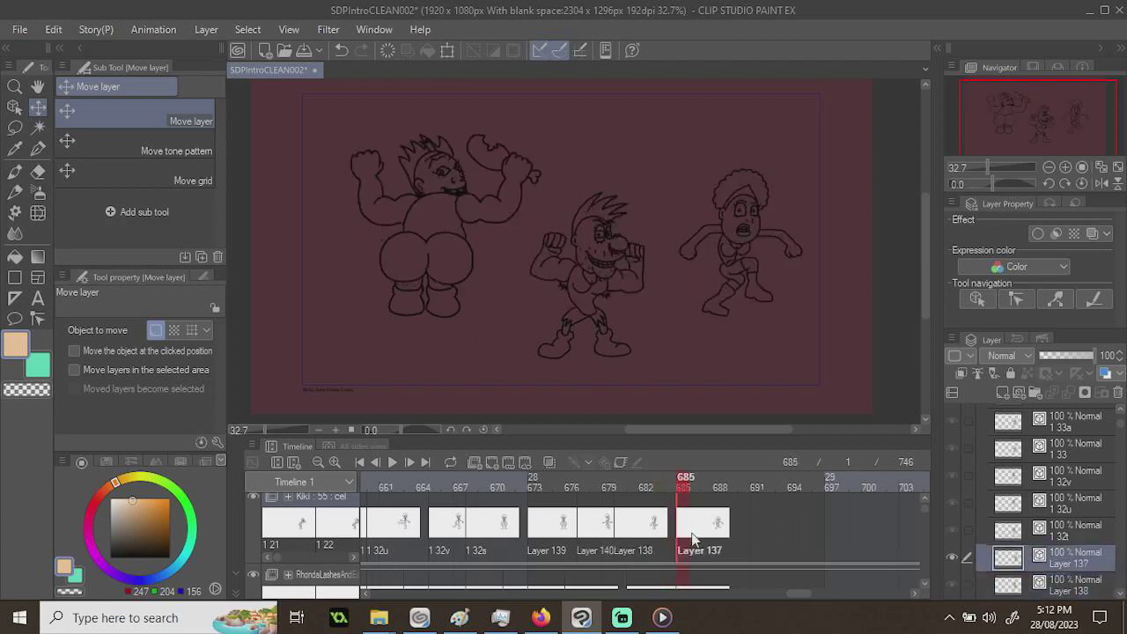
click(977, 300)
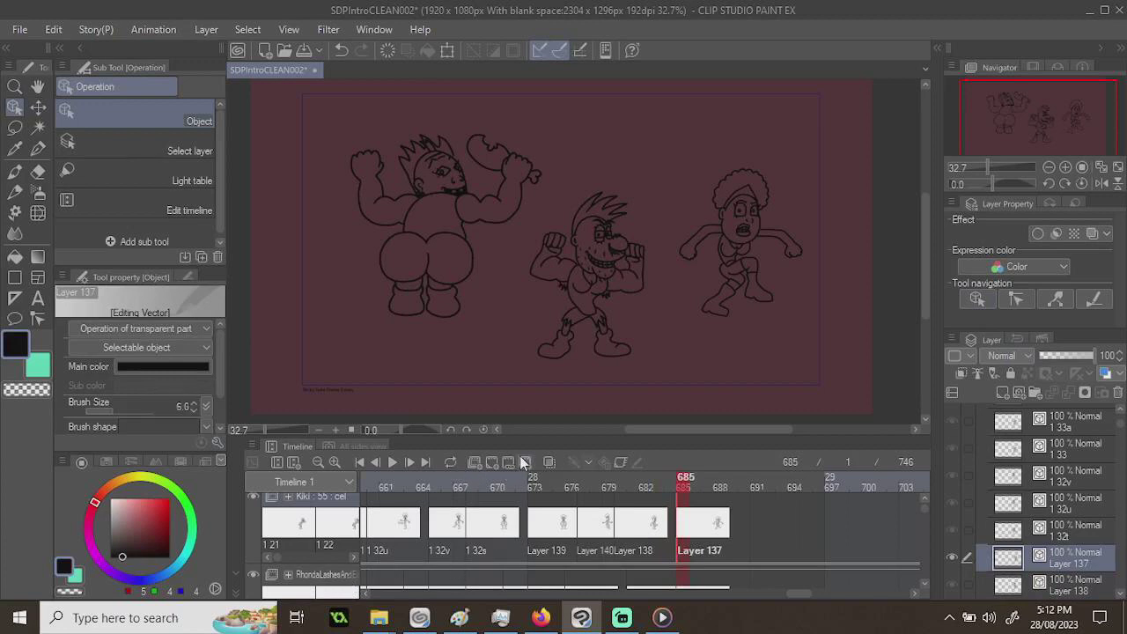
- Compare Kiki's size and position on Layer 137 with her preceding cels across frames 657 to 685
click(665, 476)
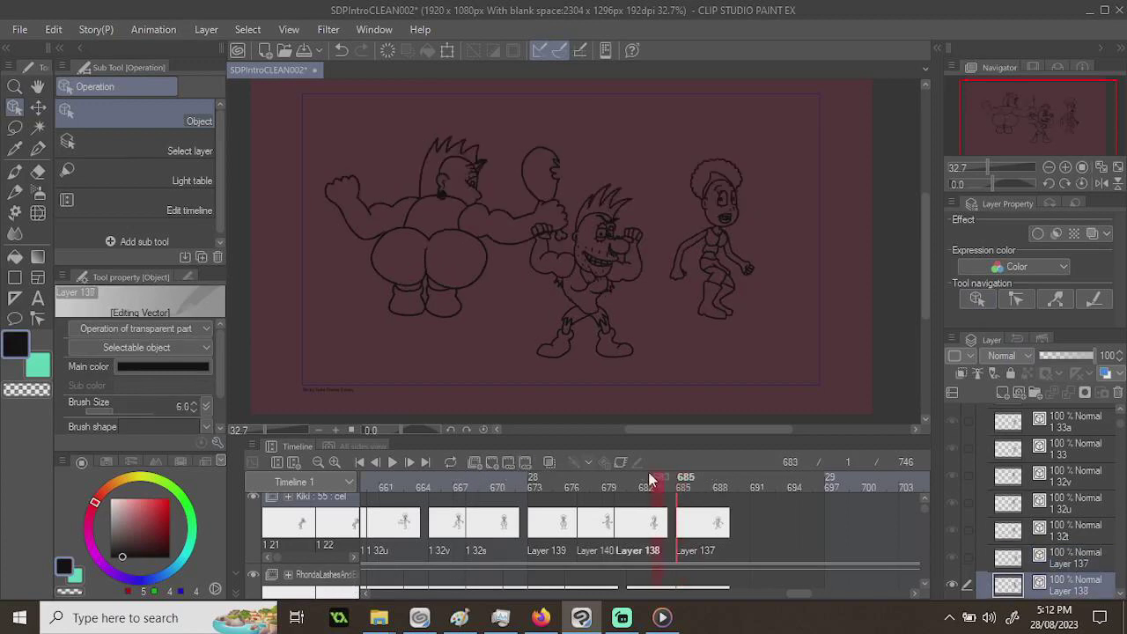
click(684, 476)
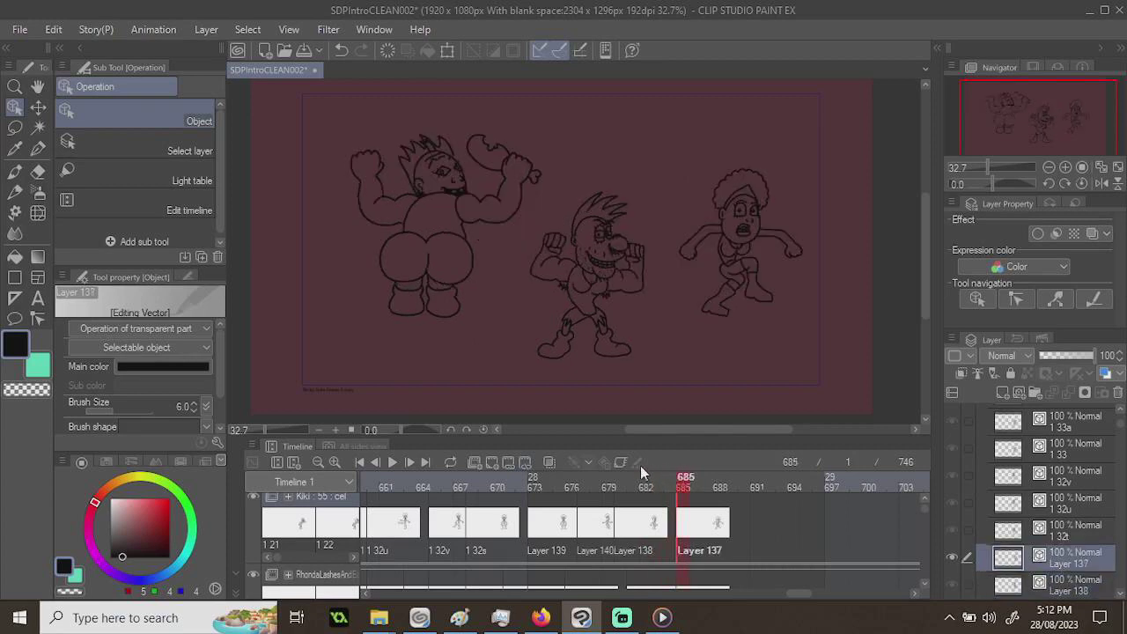
drag(639, 465, 681, 463)
click(646, 464)
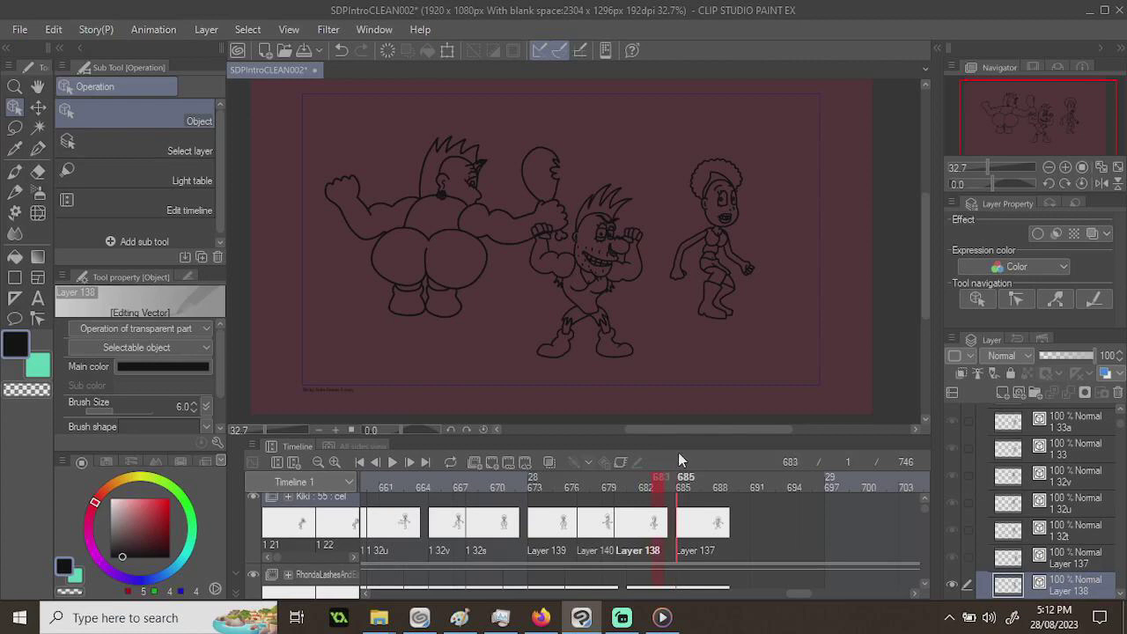
click(682, 456)
mouse_move(603, 452)
mouse_down()
mouse_move(535, 476)
mouse_move(416, 487)
mouse_move(345, 475)
mouse_up()
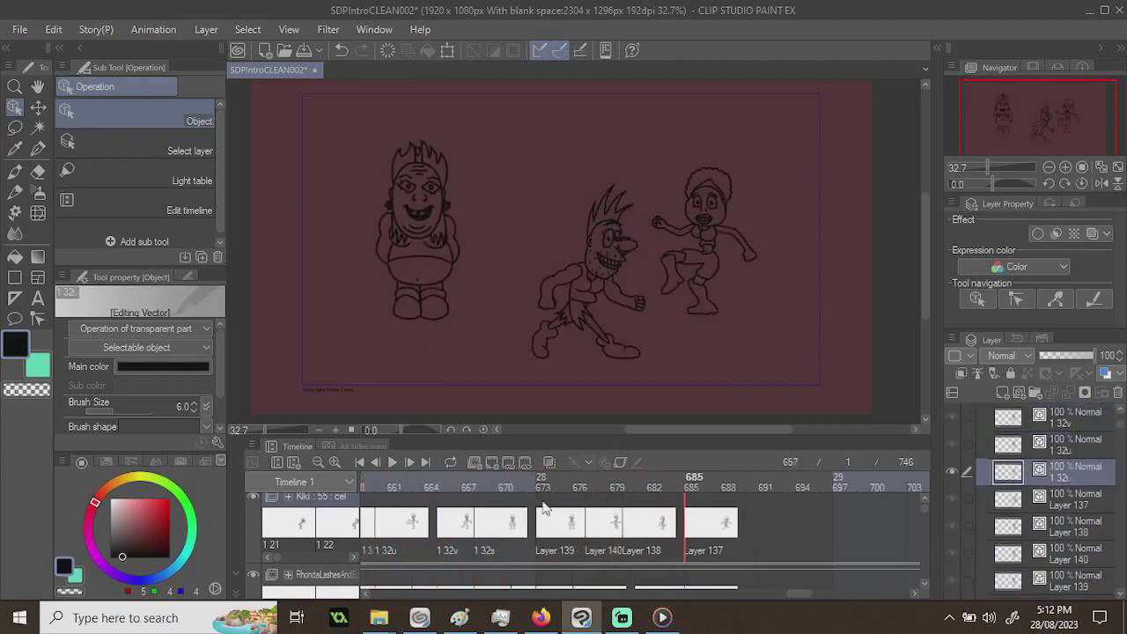
click(690, 494)
click(690, 494)
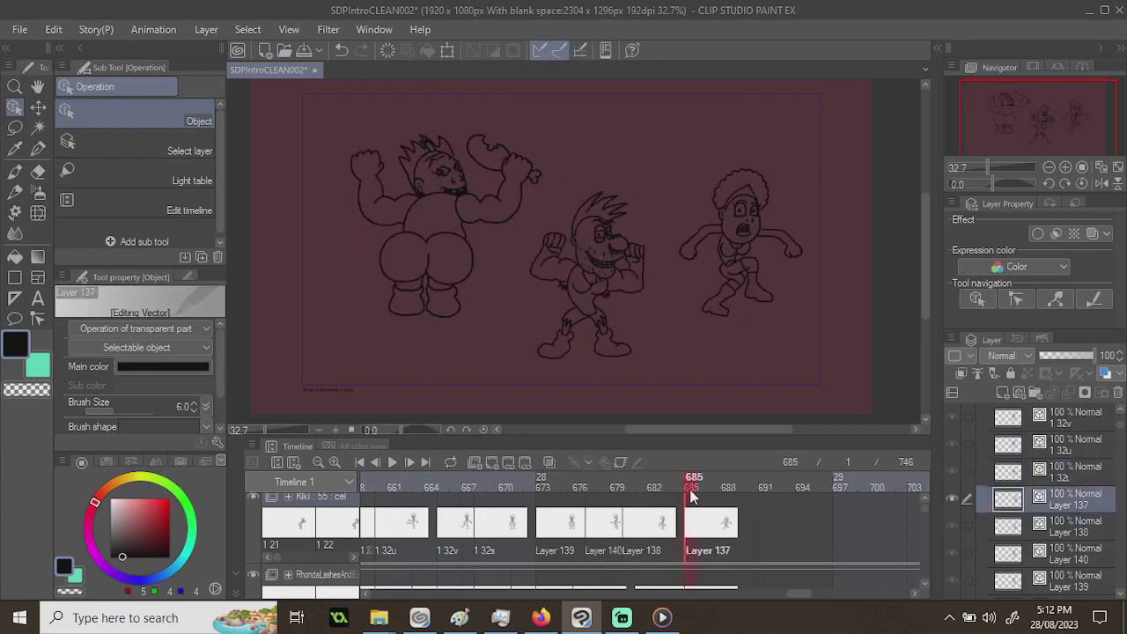
- Turn on onion skin at frame 667 to see Kiki's 1 32v cel against its neighbouring drawings
mouse_move(690, 497)
mouse_down()
mouse_move(549, 487)
mouse_move(442, 500)
mouse_move(496, 508)
mouse_move(446, 500)
mouse_move(494, 497)
mouse_move(464, 490)
mouse_up()
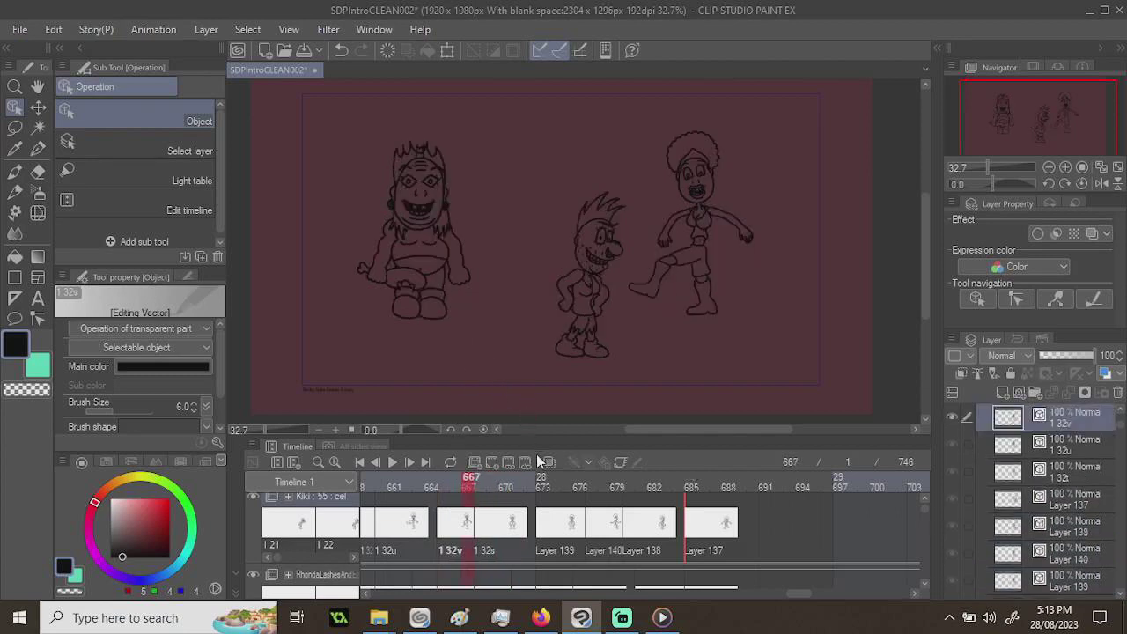
click(545, 461)
scroll(699, 308, up, 4)
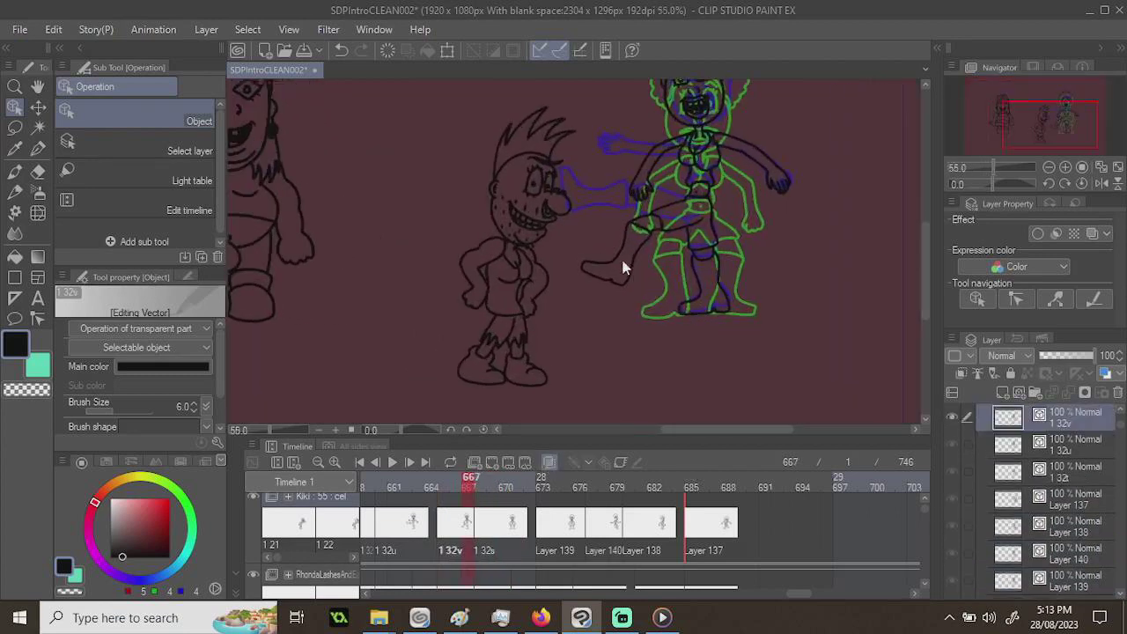
- Nudge Kiki's 1 32v cel slightly to the right at frame 667 with the Move layer tool, using the onion skins as guides
click(38, 109)
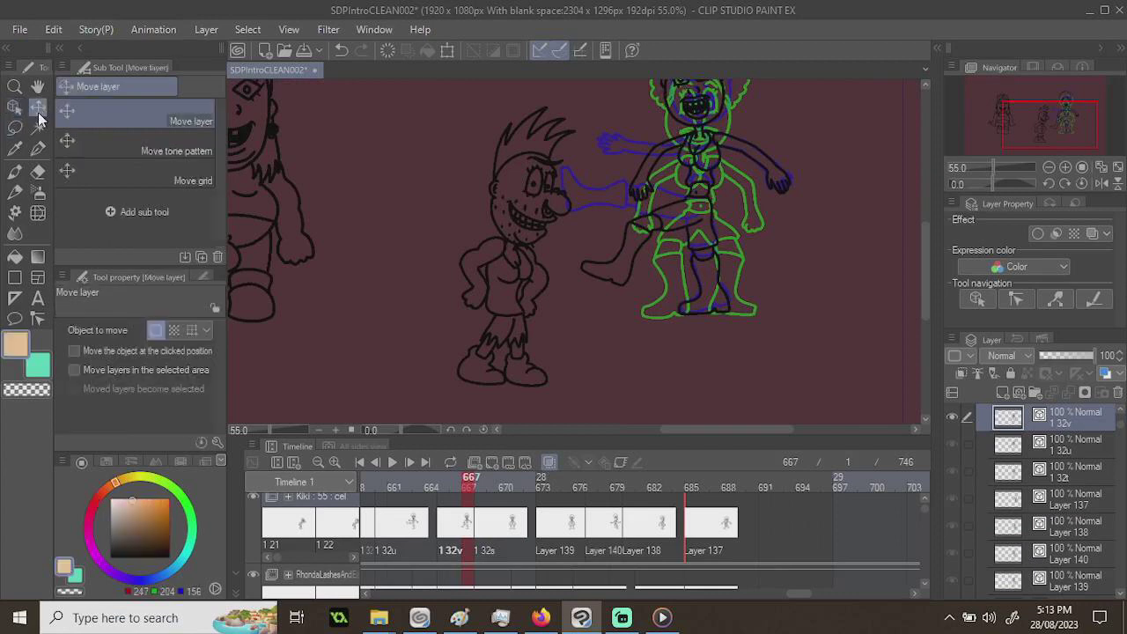
key(Right)
key(Right)
key(Right)
key(Right)
key(Right)
key(Right)
key(Right)
key(Right)
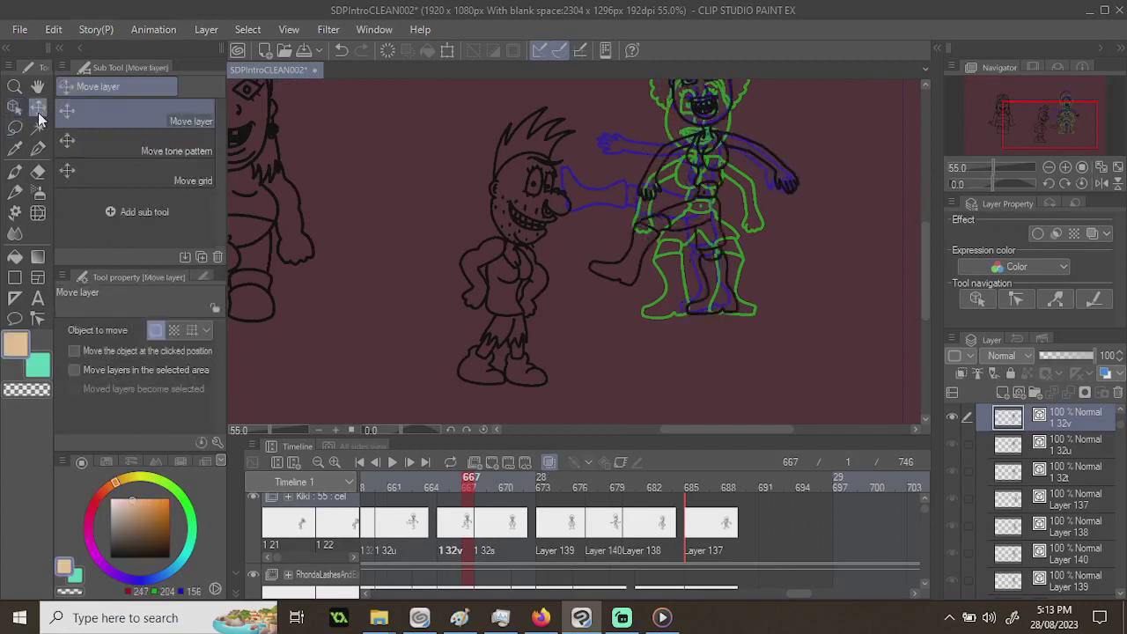
key(Right)
key(Right)
key(Right)
key(Right)
key(Left)
key(Left)
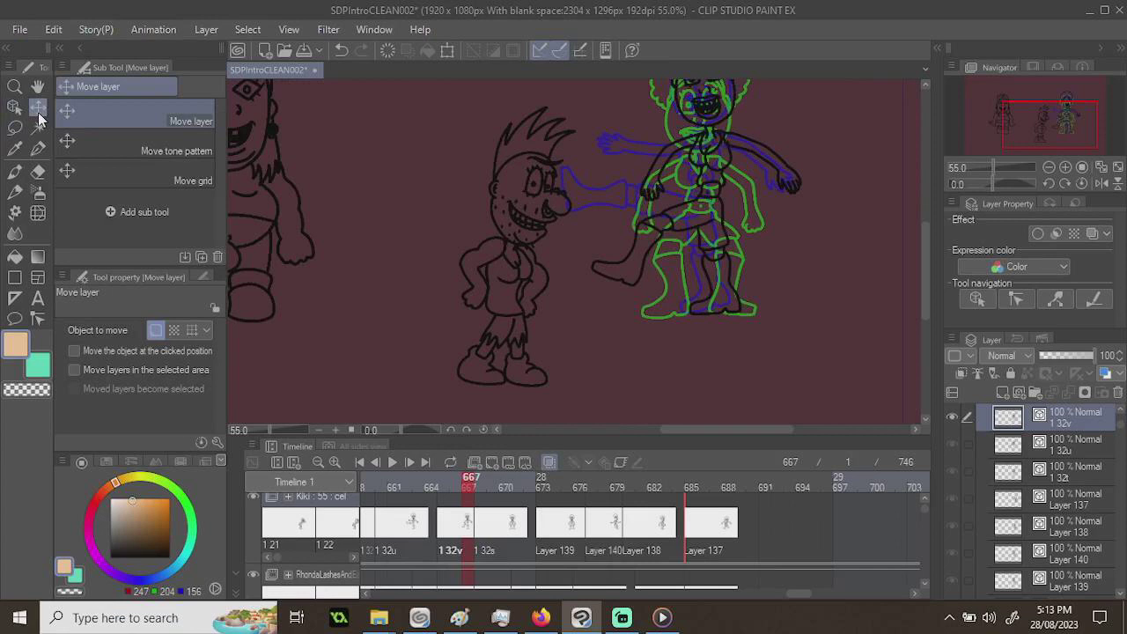
- Nudge Kiki's 1 32u cel to the right at frame 663 so her standing foot lines up with the next cel
click(419, 481)
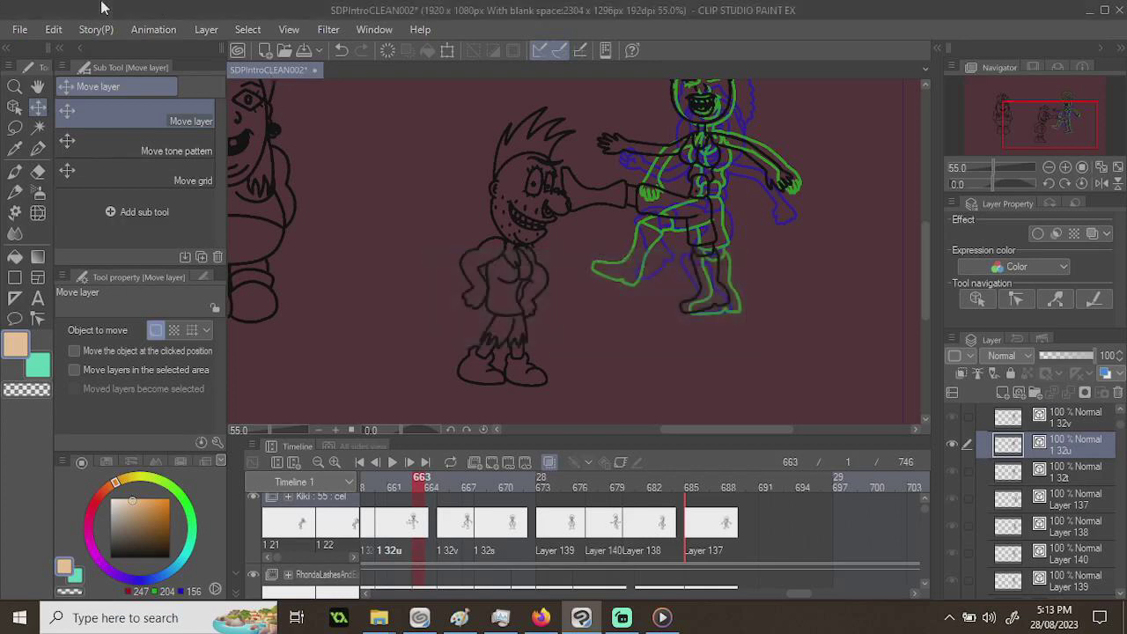
key(ctrl+z)
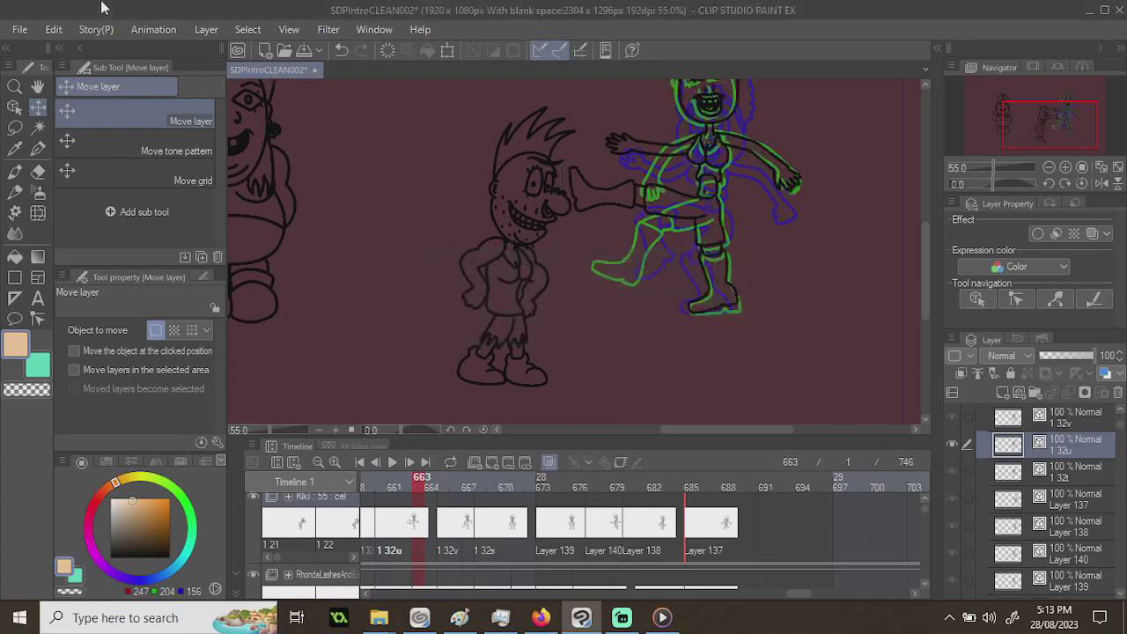
key(ctrl+z)
key(ctrl+z)
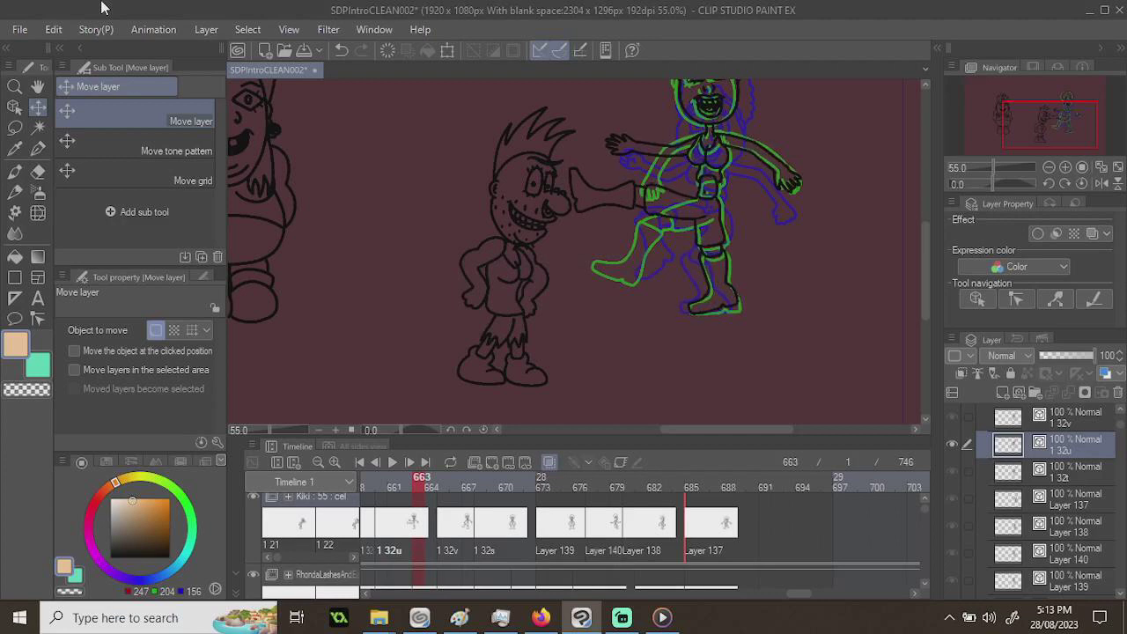
key(ctrl+z)
key(ctrl+z)
- Nudge Kiki's 1 32t cel to the right at frame 659 so her standing foot lines up with the next cel
scroll(454, 184, down, 2)
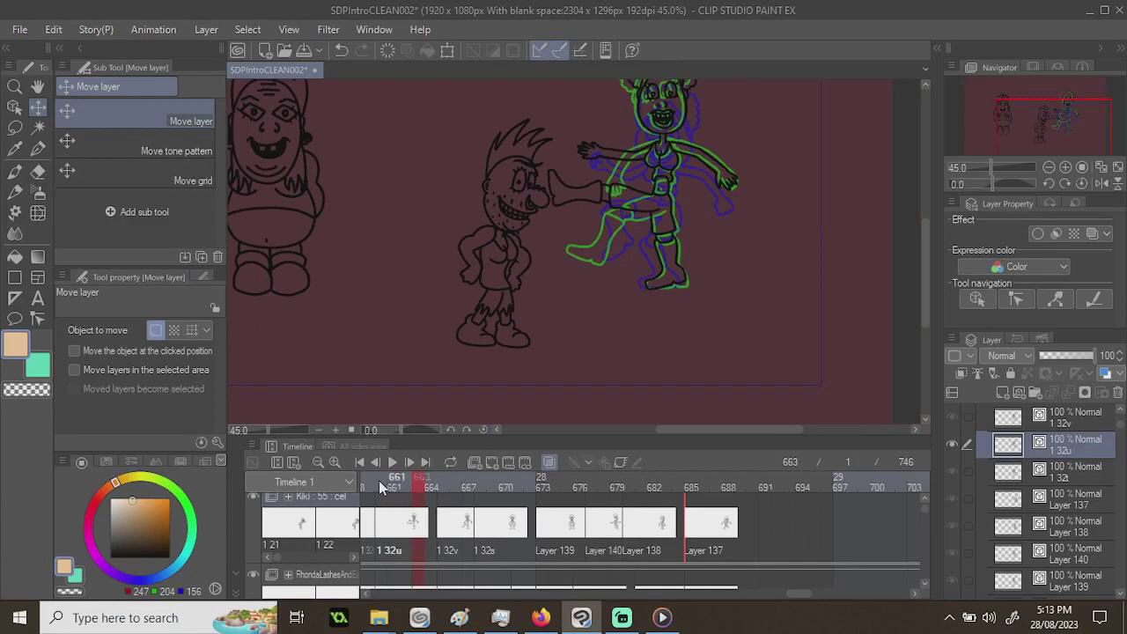
drag(378, 479, 370, 490)
scroll(720, 229, up, 2)
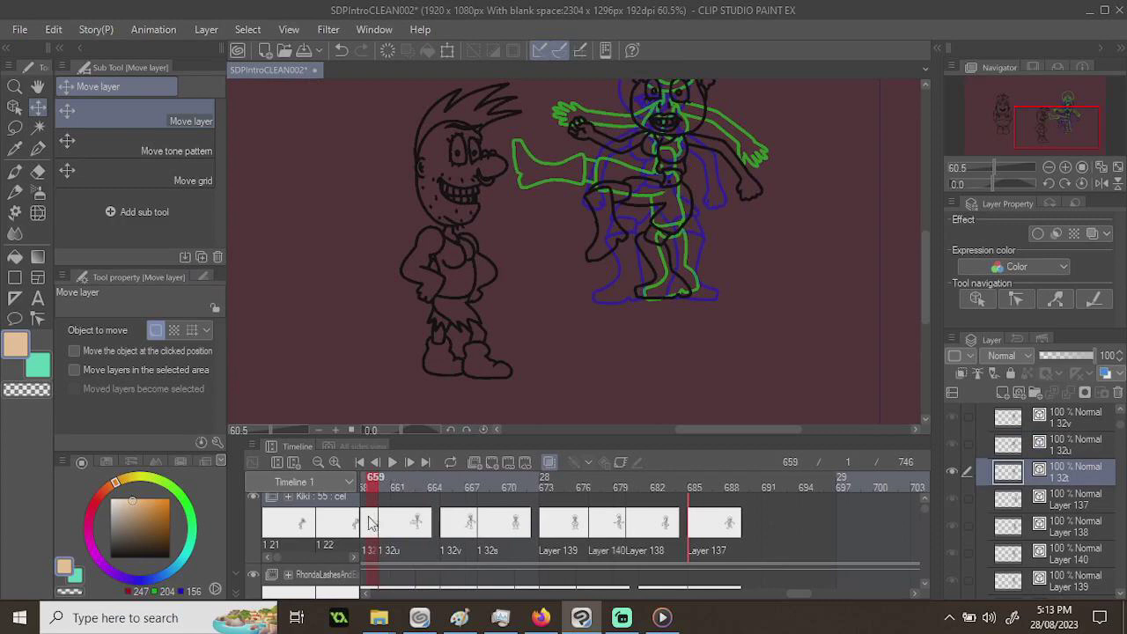
key(Right)
key(Right)
key(Right)
key(Right)
key(Right)
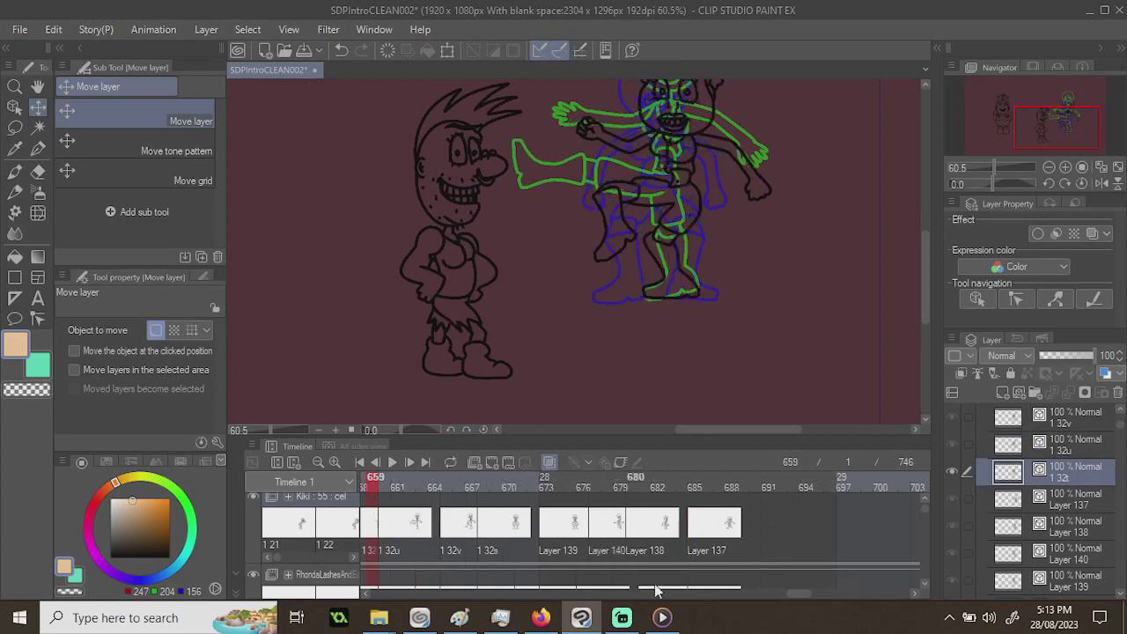
- Compare Kiki's 1 32s and 1 32t cels at frames 655 and 657 using the onion skins
drag(801, 598, 769, 595)
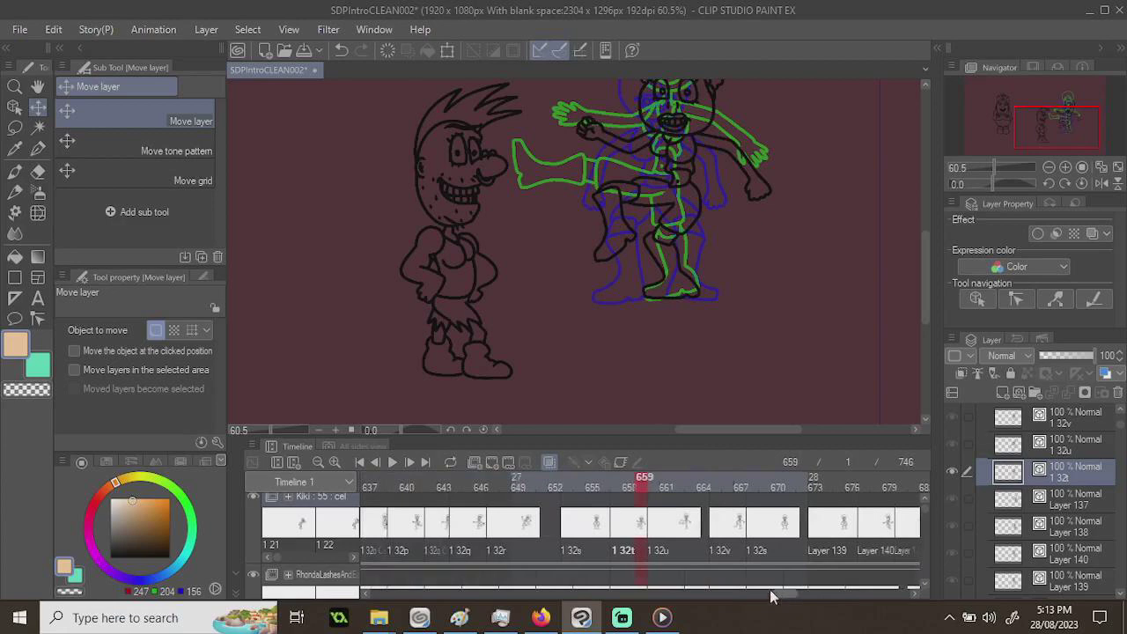
click(594, 484)
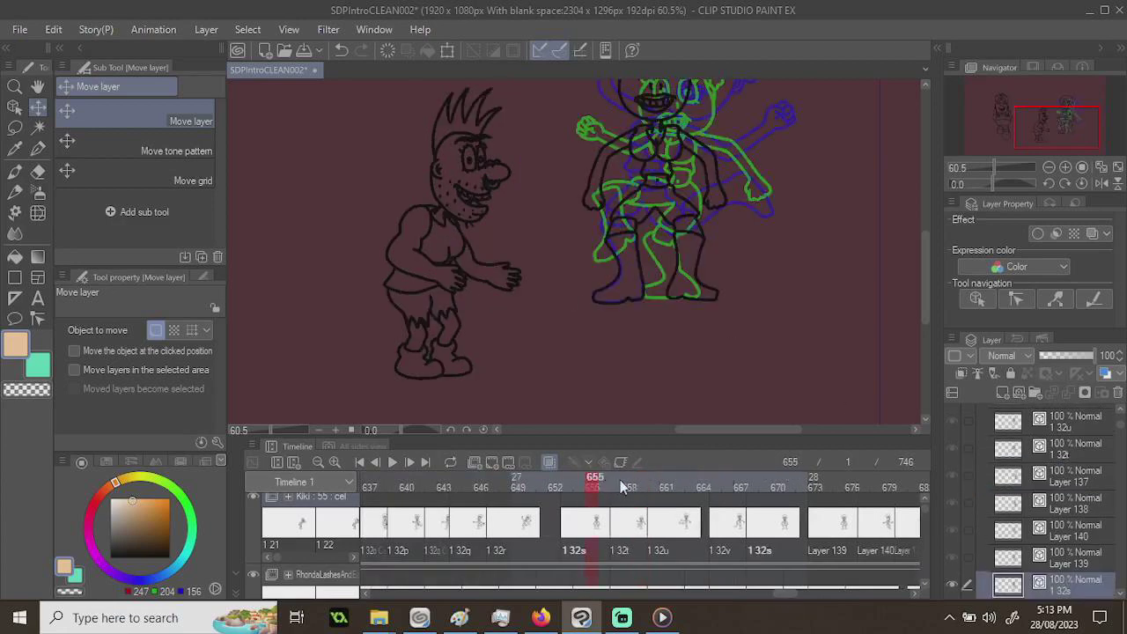
drag(621, 487, 610, 448)
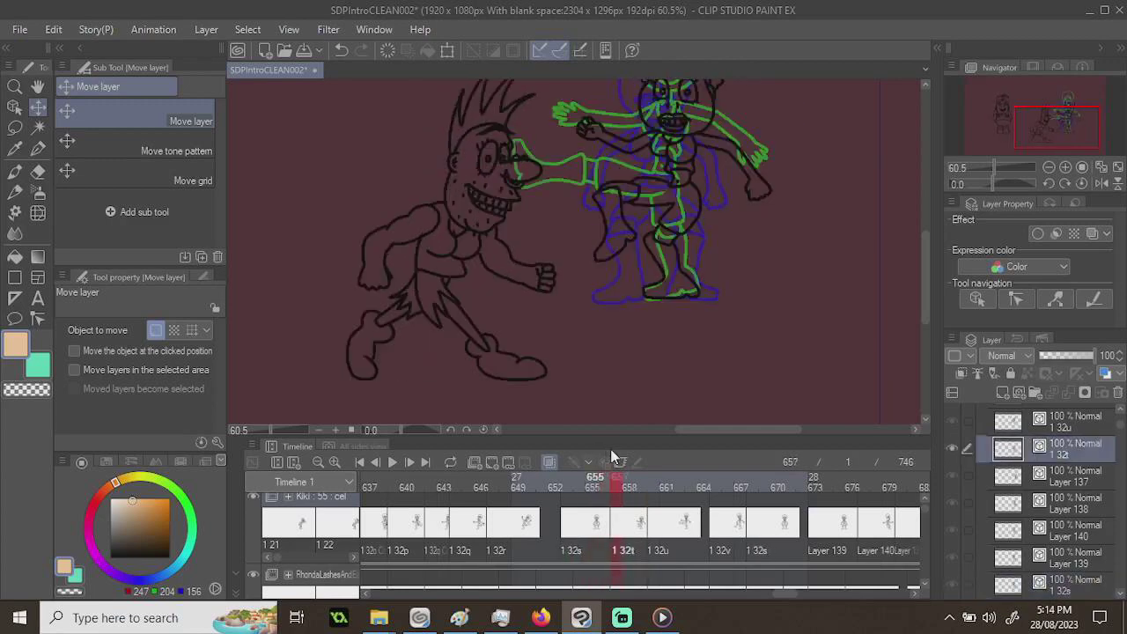
- Turn off onion skin, then scrub and play the animation up to frame 697 to review Kiki's adjusted cels
click(550, 460)
scroll(545, 221, down, 4)
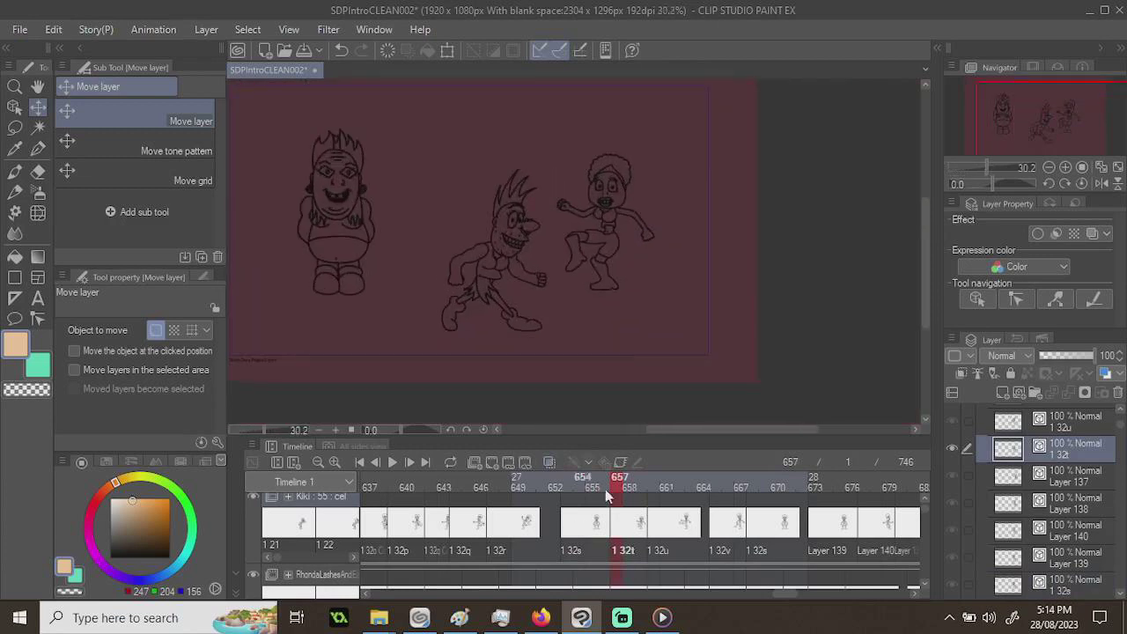
drag(602, 487, 702, 464)
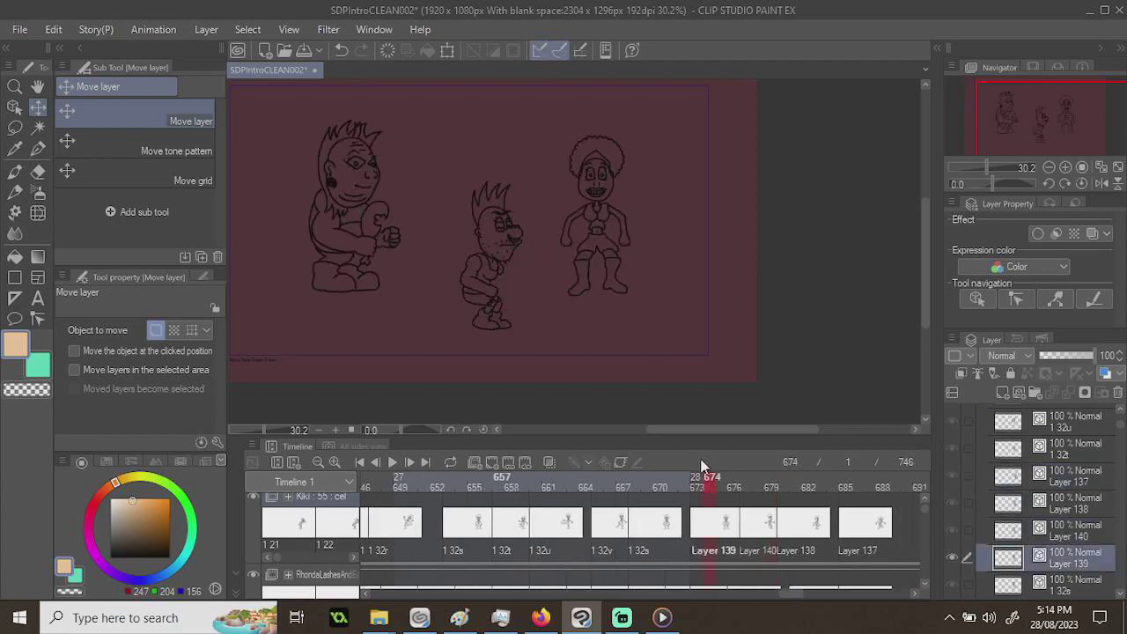
drag(469, 490, 405, 480)
click(392, 462)
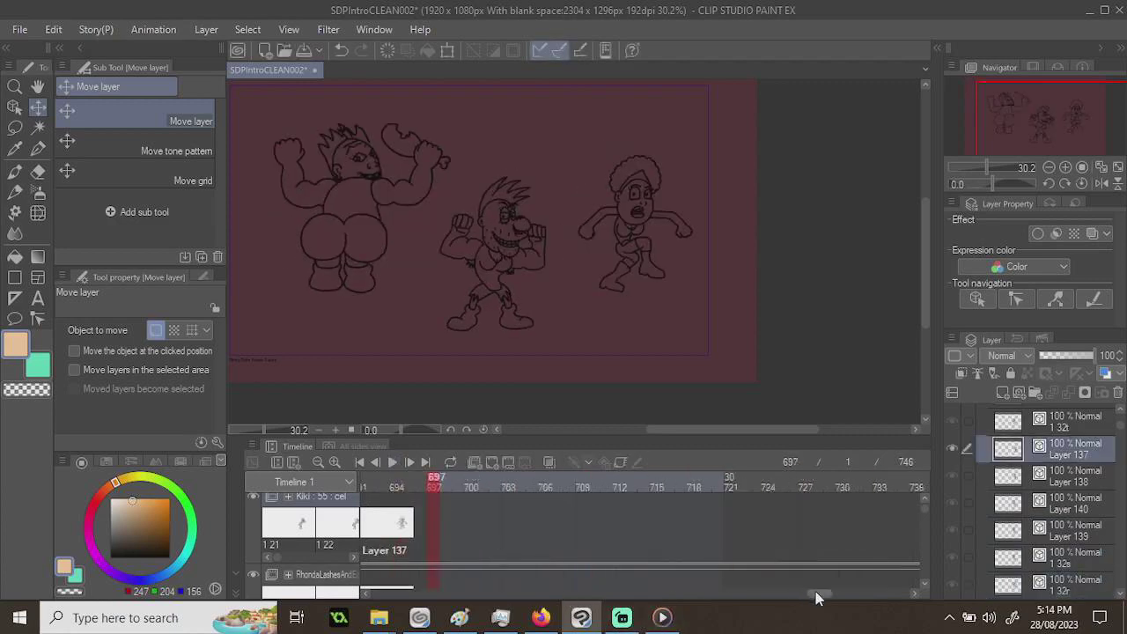
- Play the animation from frame 461 to about frame 669 to review Kiki's motion across her cels
drag(816, 597, 662, 619)
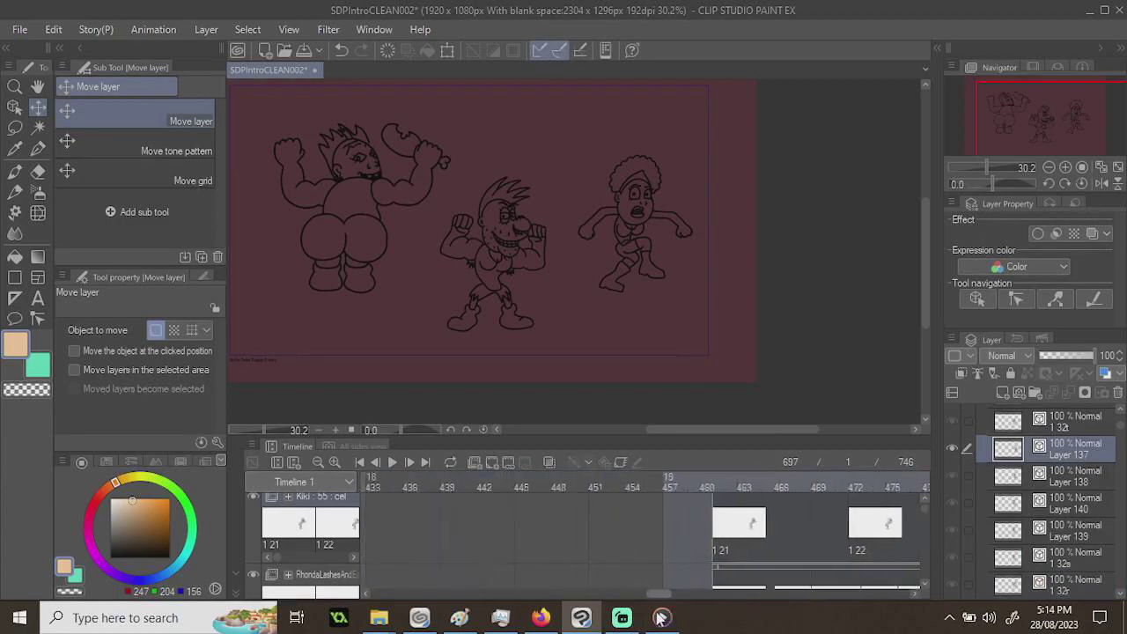
click(718, 485)
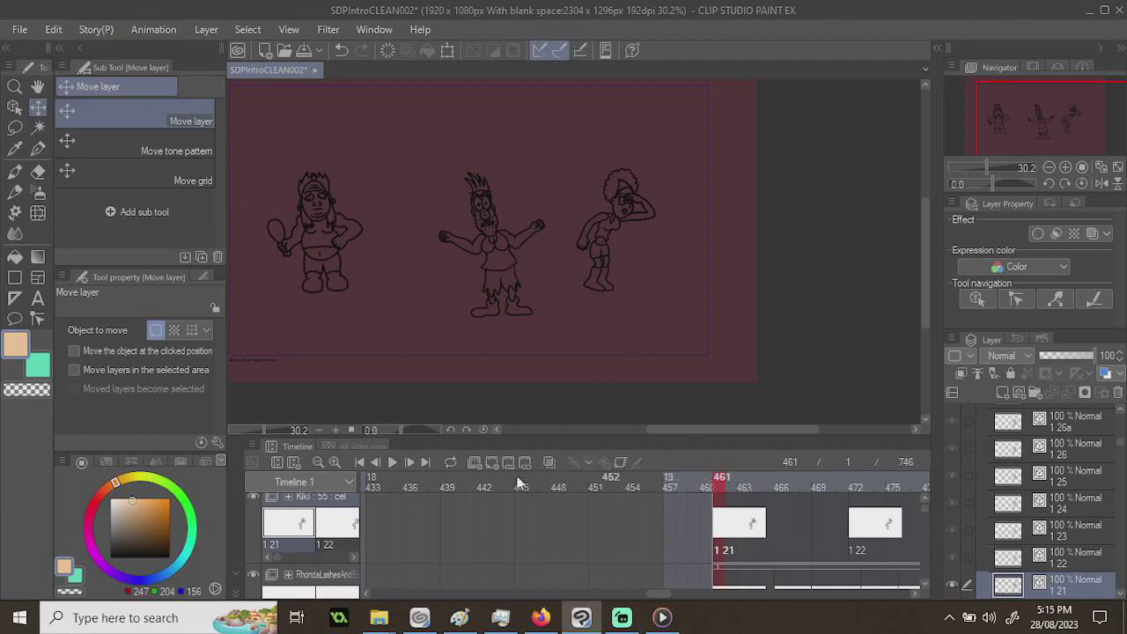
click(393, 463)
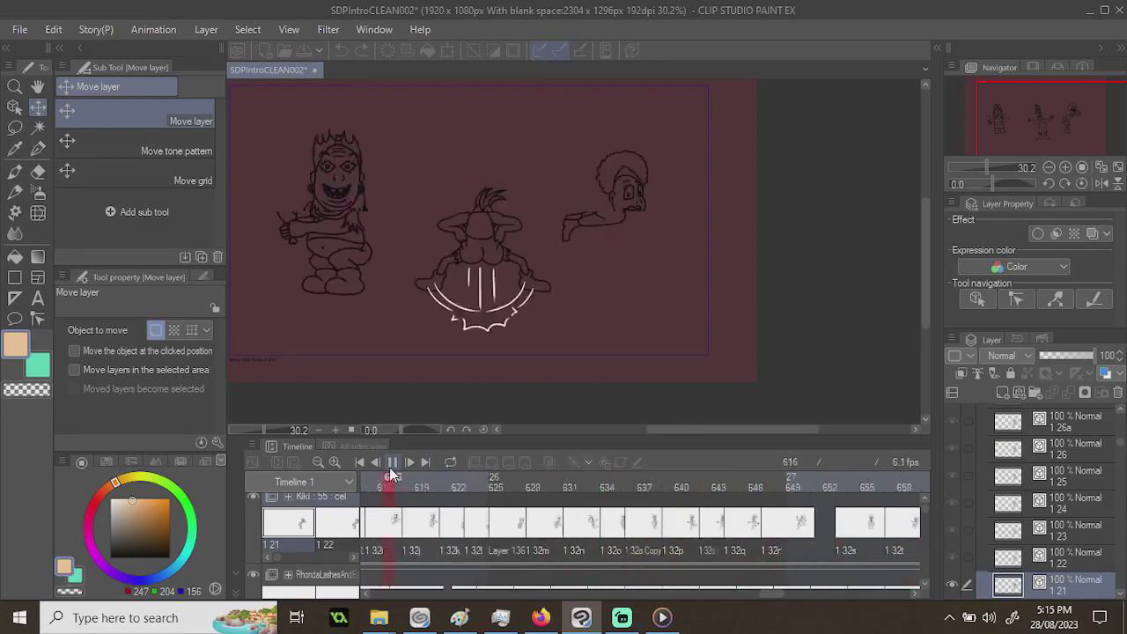
click(390, 464)
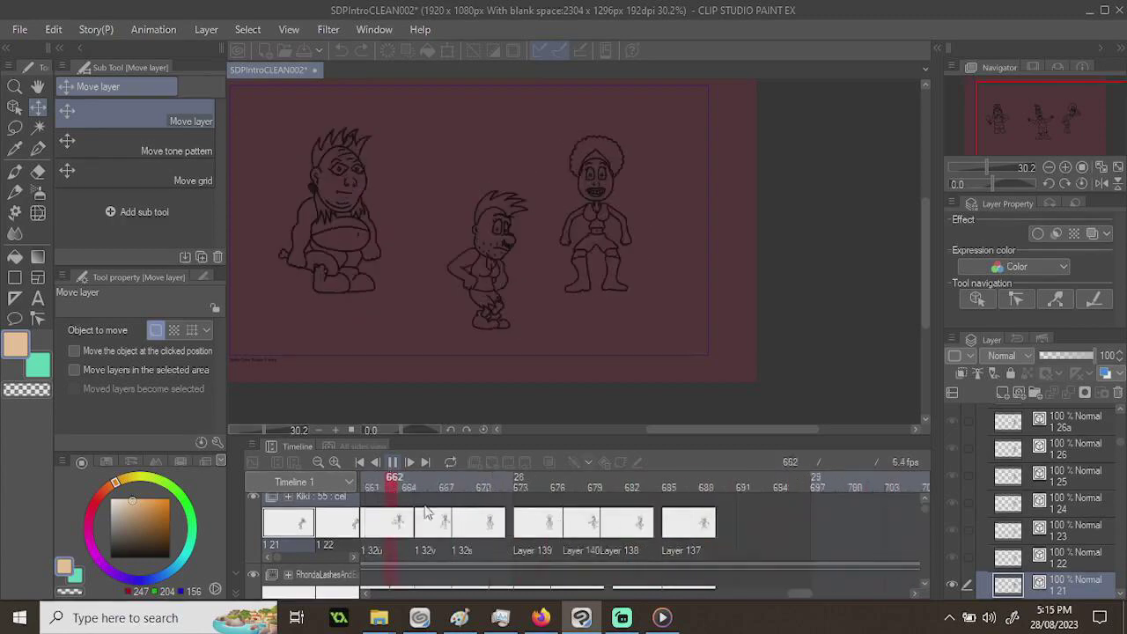
- Scrub through the cels between frames 661 and 621 to examine where Kiki's position jumps
scroll(799, 603, left, 5)
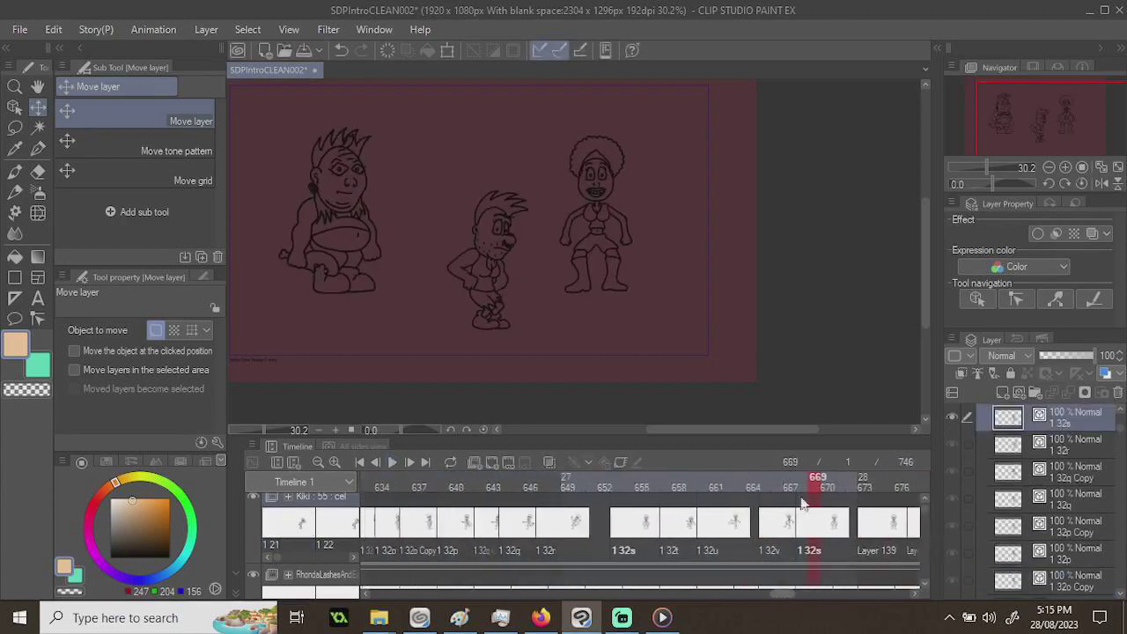
click(715, 498)
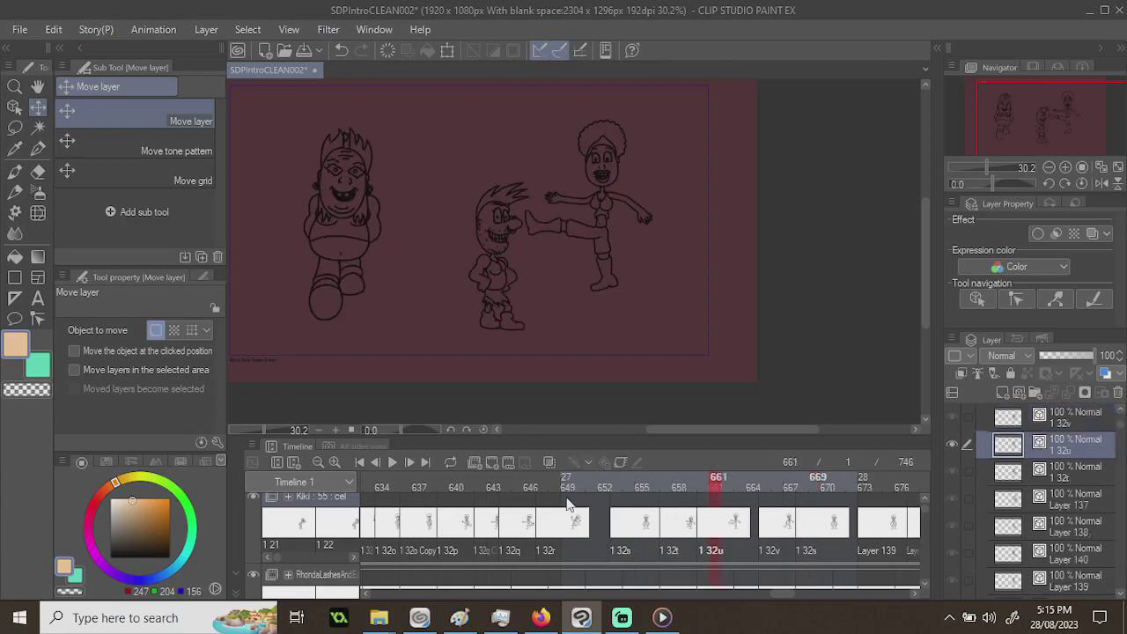
drag(440, 495, 596, 479)
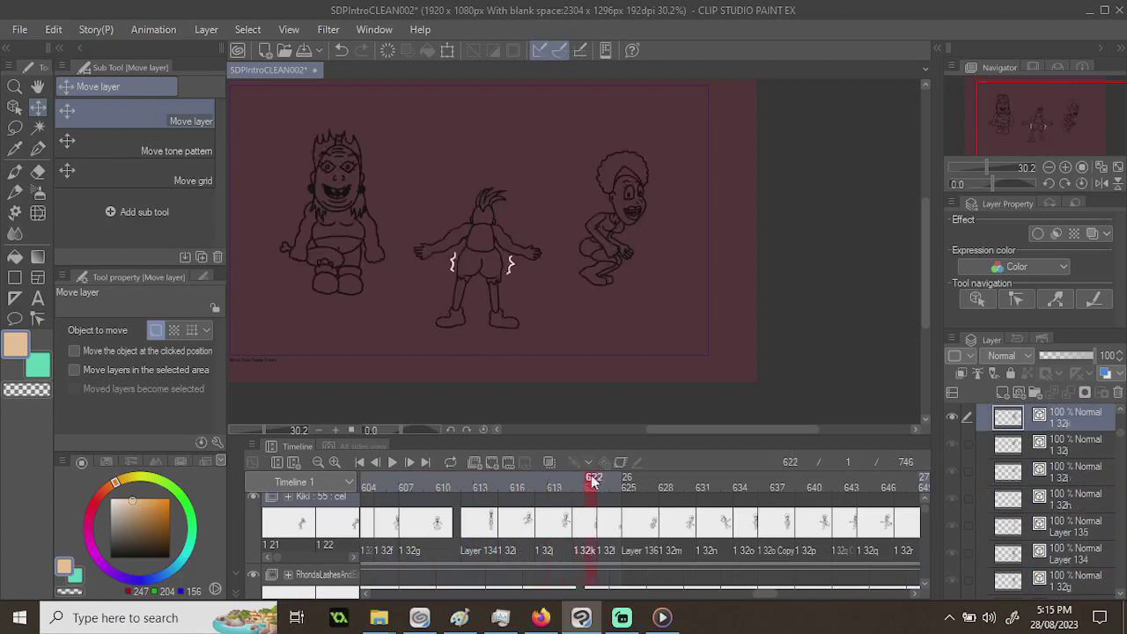
drag(590, 482, 583, 483)
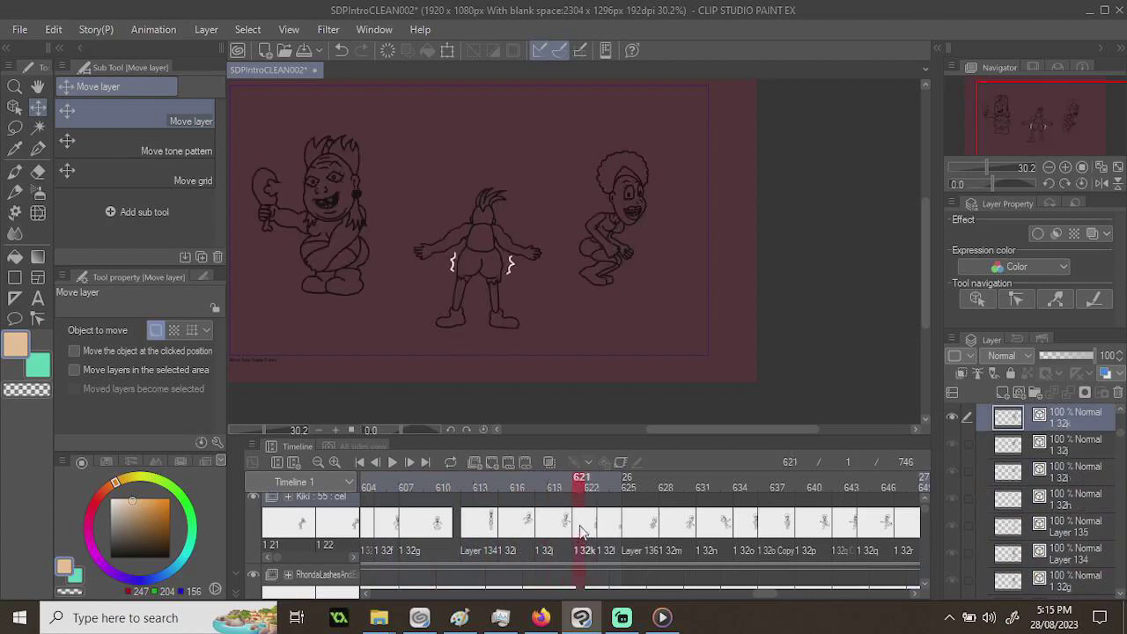
- Select all of Kiki's cel layers from 1 32k up to 1 36 and move them slightly down together
scroll(1068, 527, up, 5)
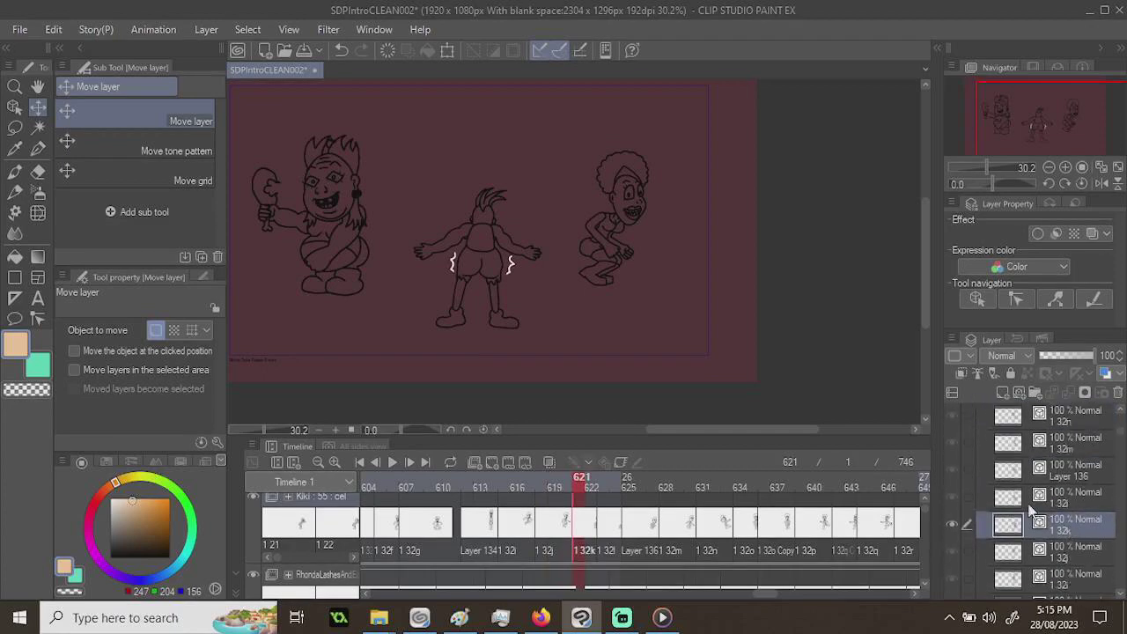
scroll(1030, 508, up, 6)
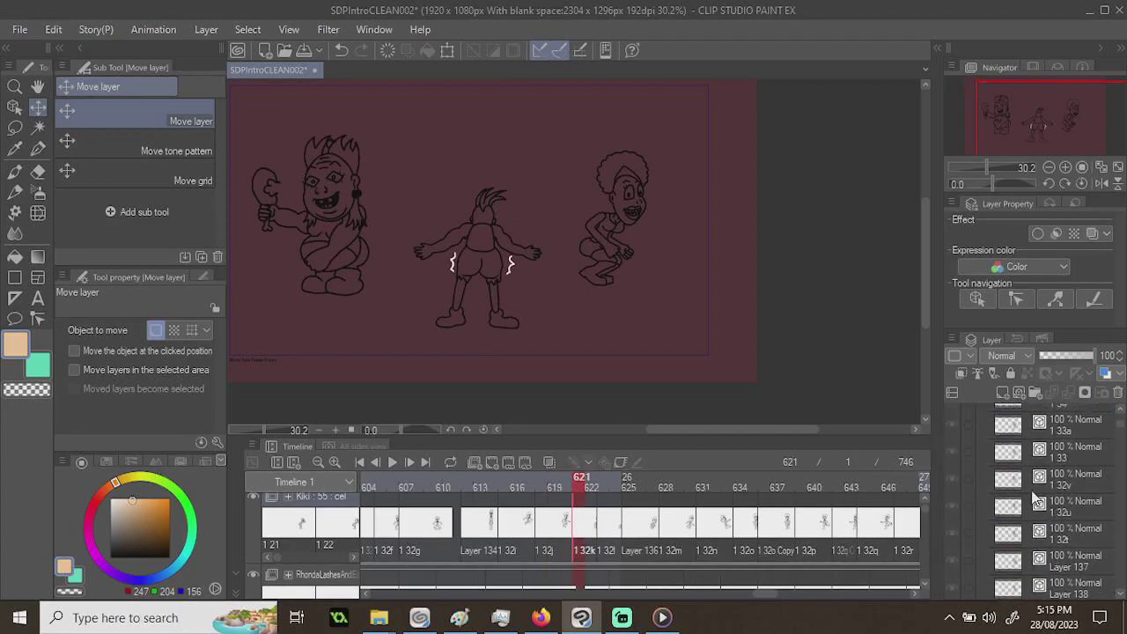
scroll(1035, 497, up, 2)
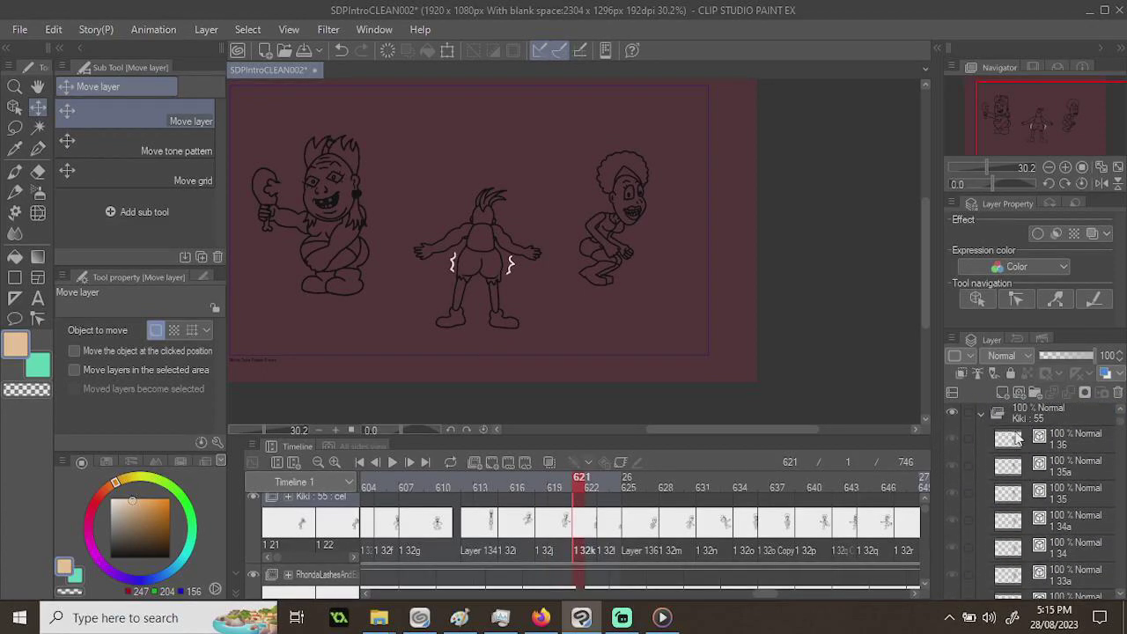
shift+click(1013, 450)
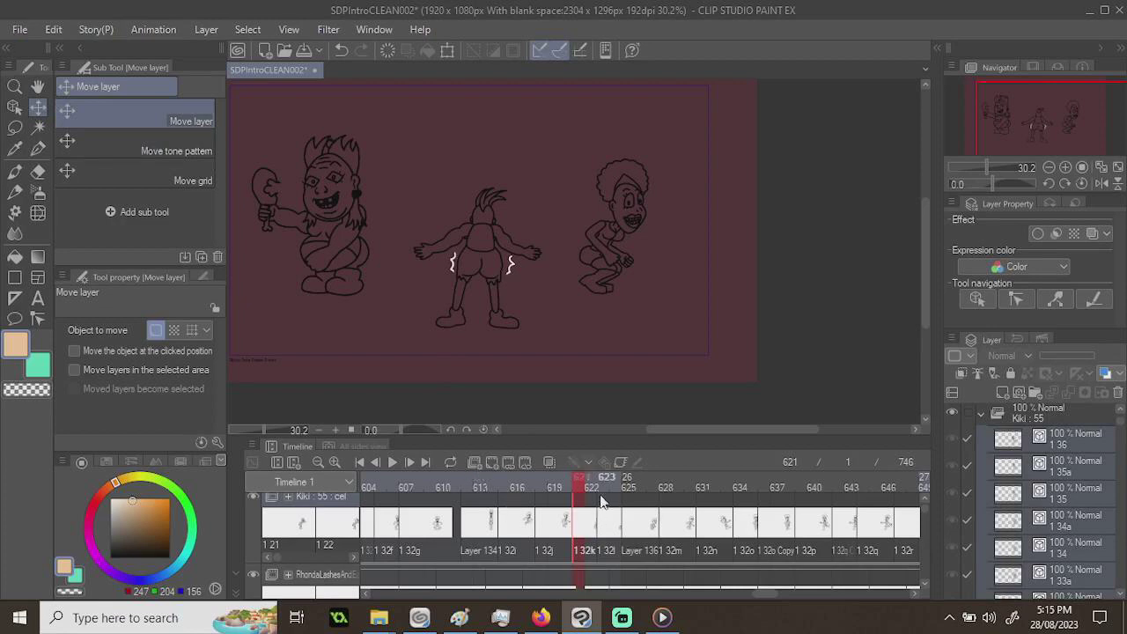
- Play frames 604 to 643 to check how Kiki's lowered cels follow the preceding ones
click(370, 484)
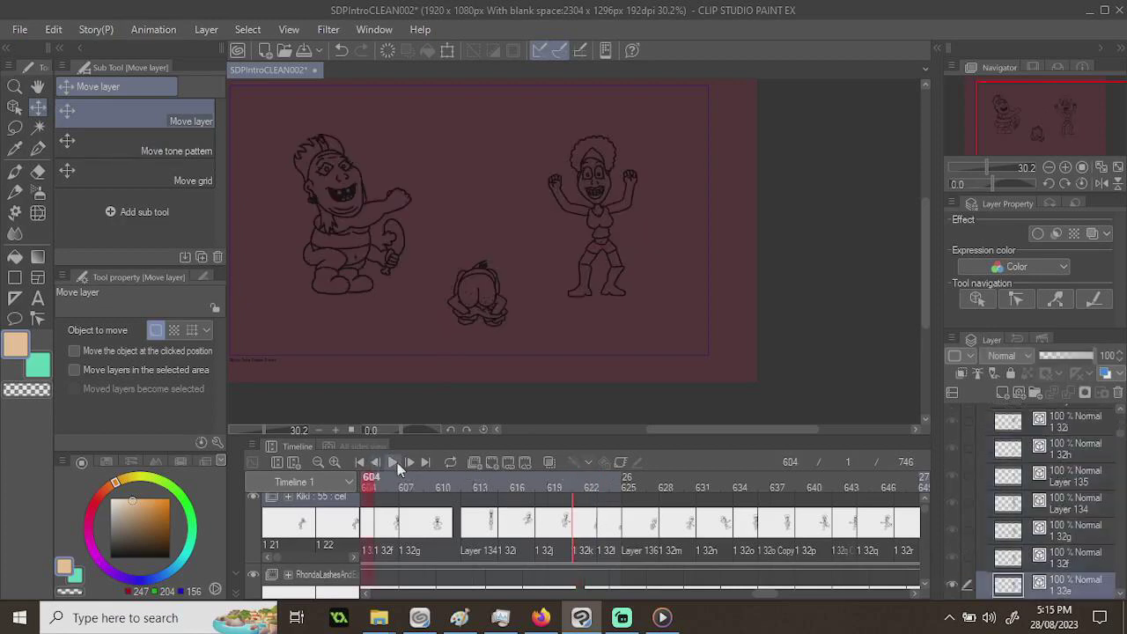
click(394, 463)
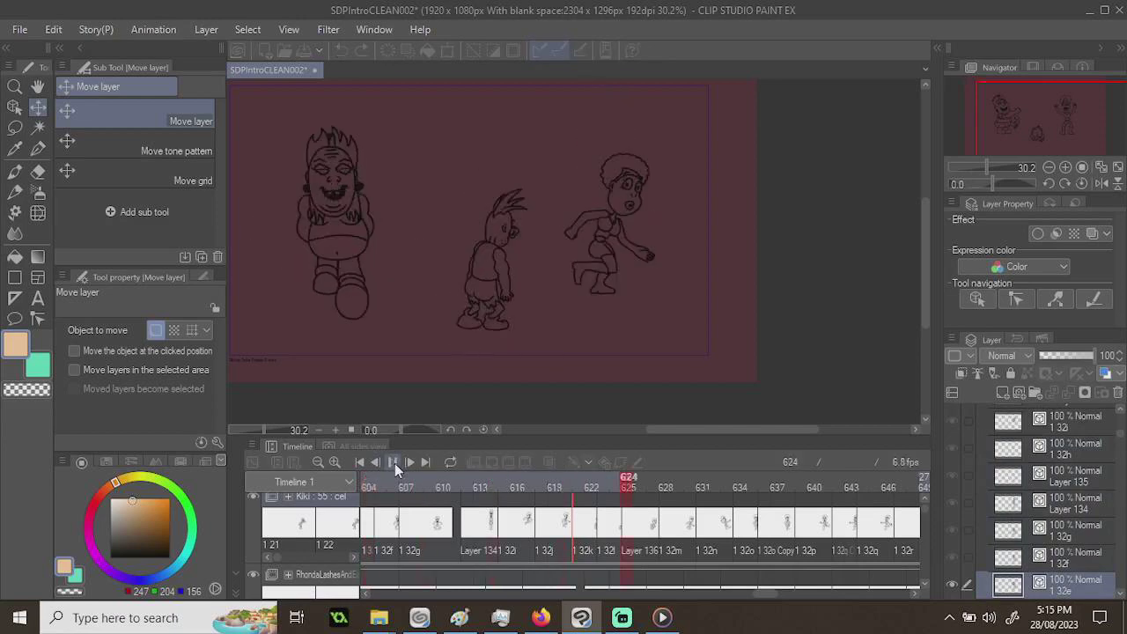
click(394, 462)
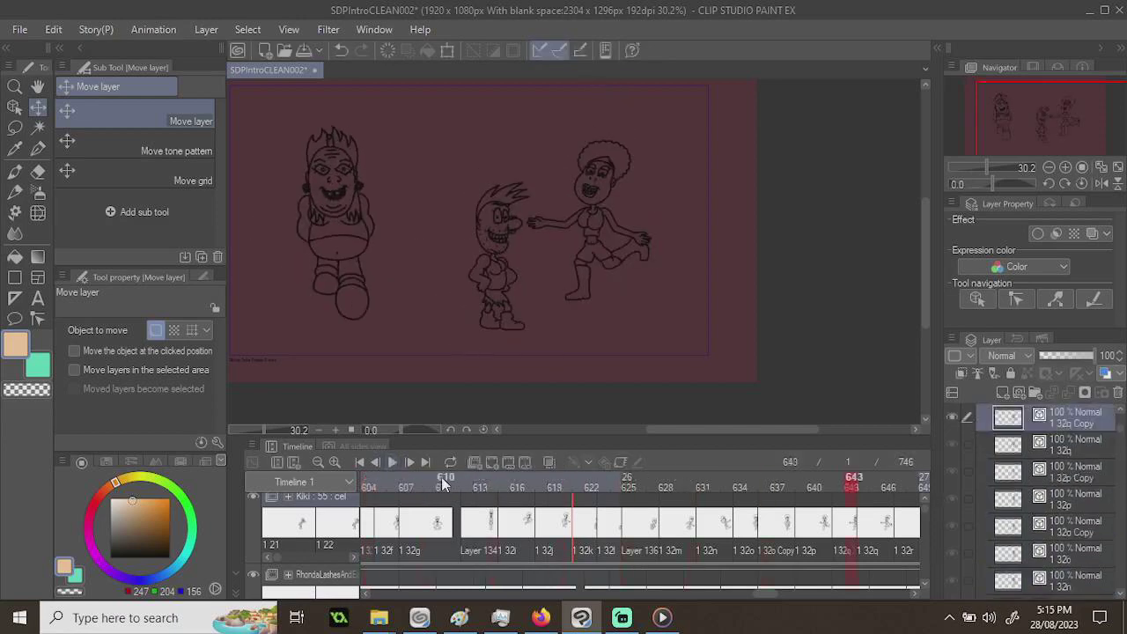
- Return to frame 621, reselect Kiki's cels from 1 32k through 1 36 and nudge them slightly further down
drag(437, 477, 578, 490)
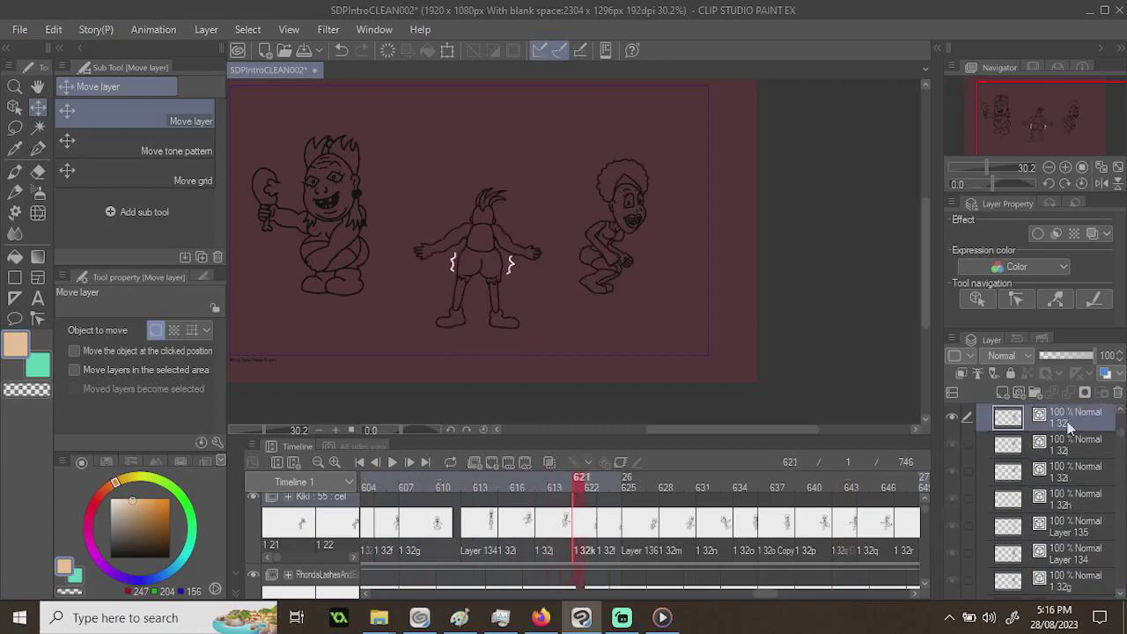
scroll(1068, 426, up, 10)
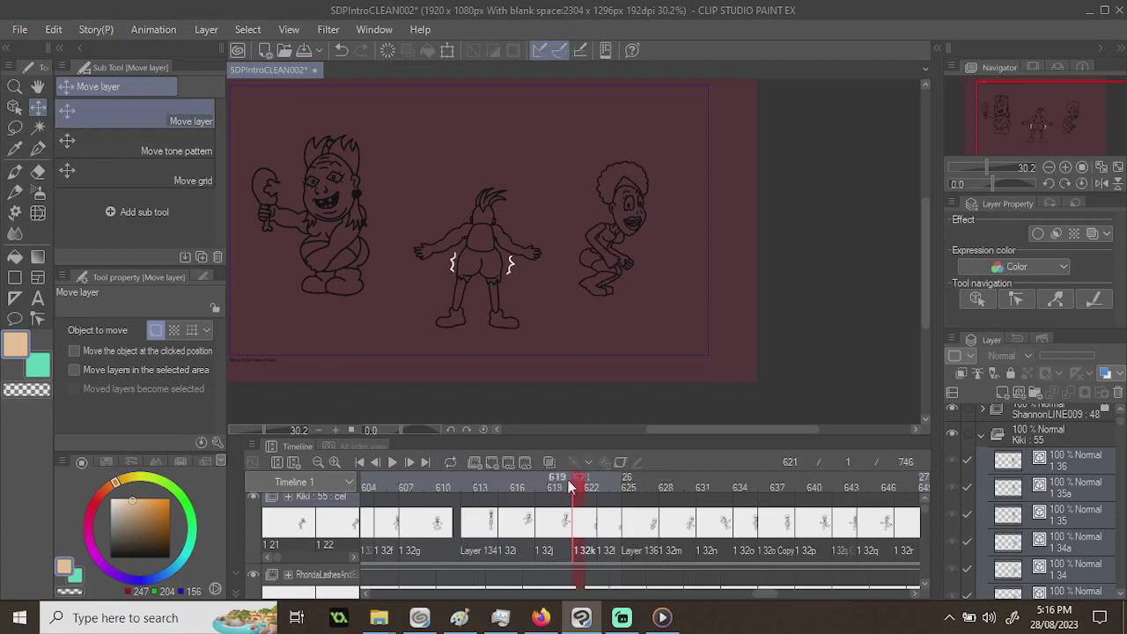
- Play the animation from frame 606 to 704 and scrub back to frame 683 to check Kiki's vertical position
click(390, 484)
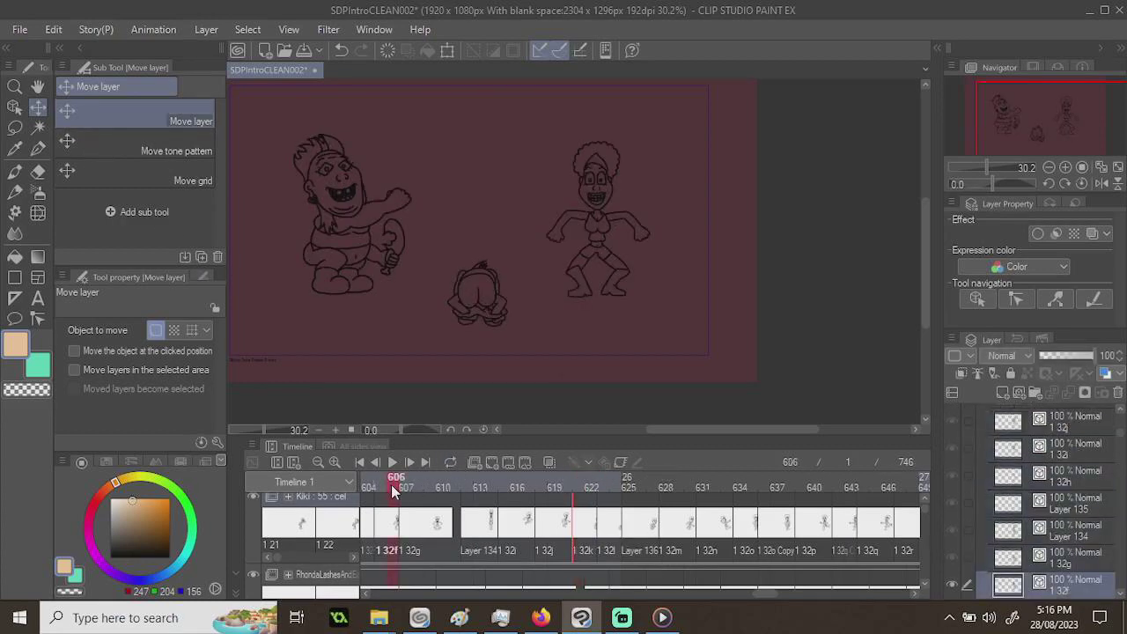
click(394, 463)
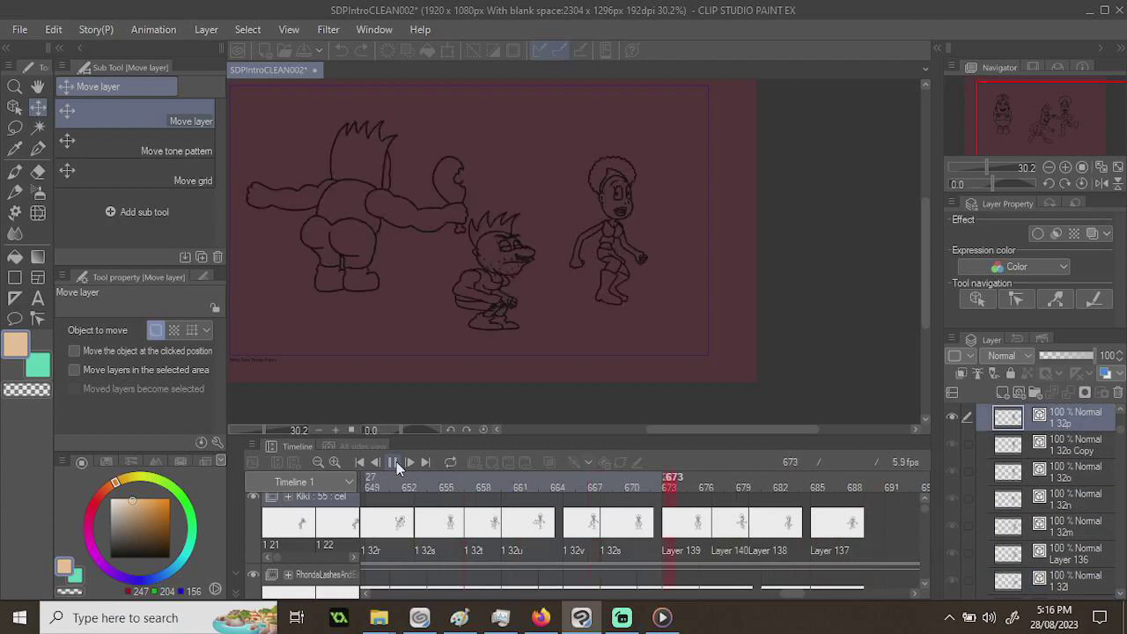
click(396, 462)
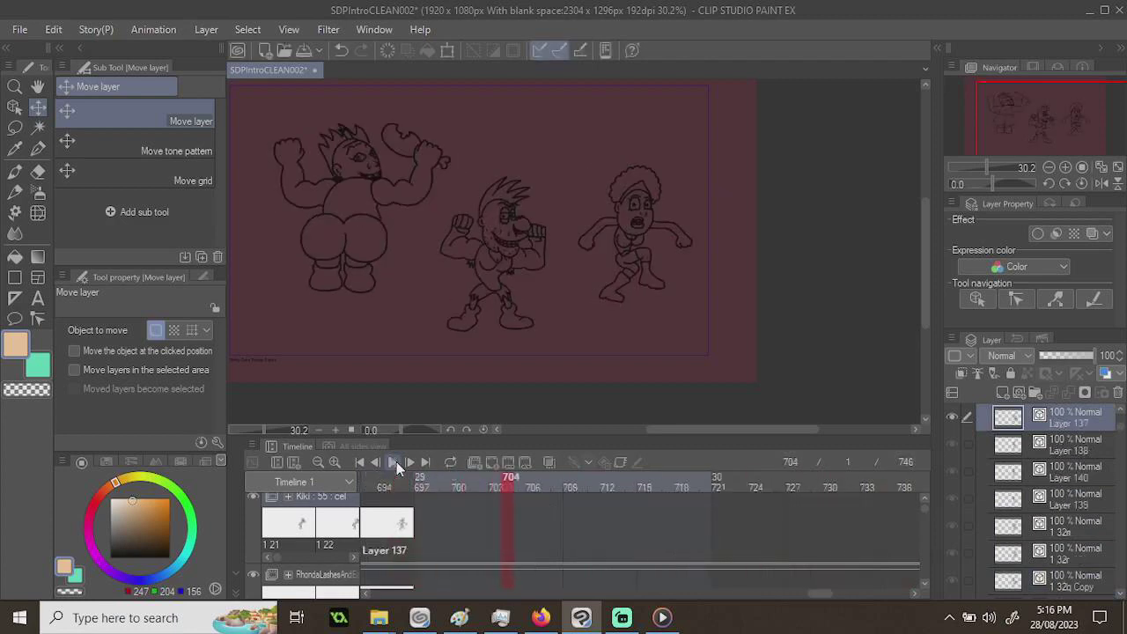
drag(497, 484, 457, 487)
drag(346, 475, 347, 476)
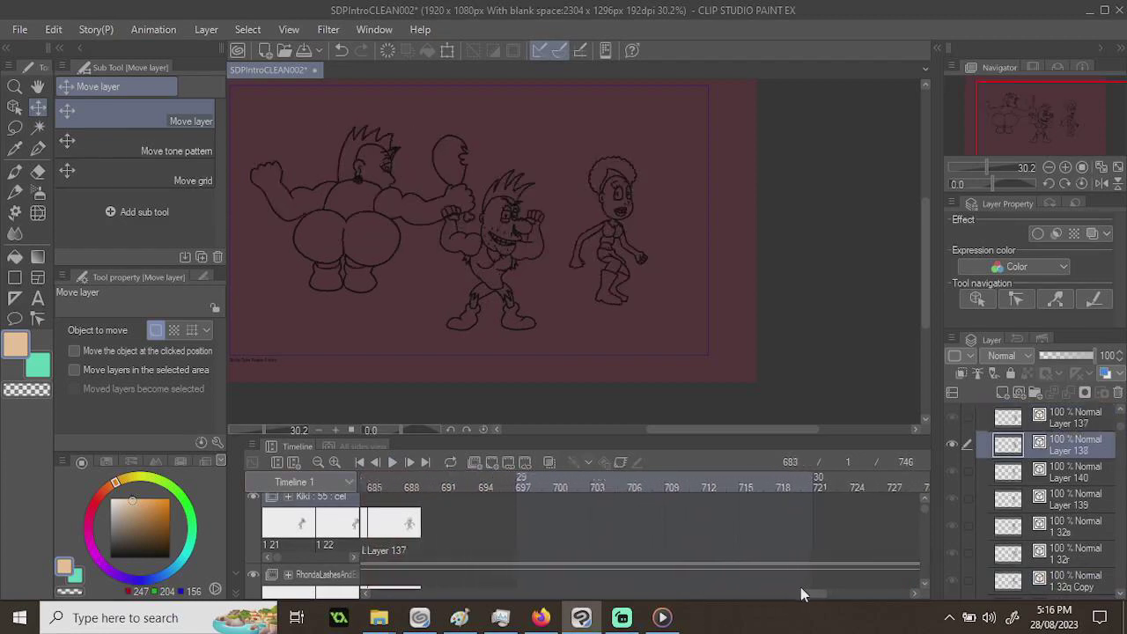
- Play the whole shot from frame 461 to about frame 698 to look for remaining jumps in Kiki's position
drag(809, 599, 668, 597)
click(424, 476)
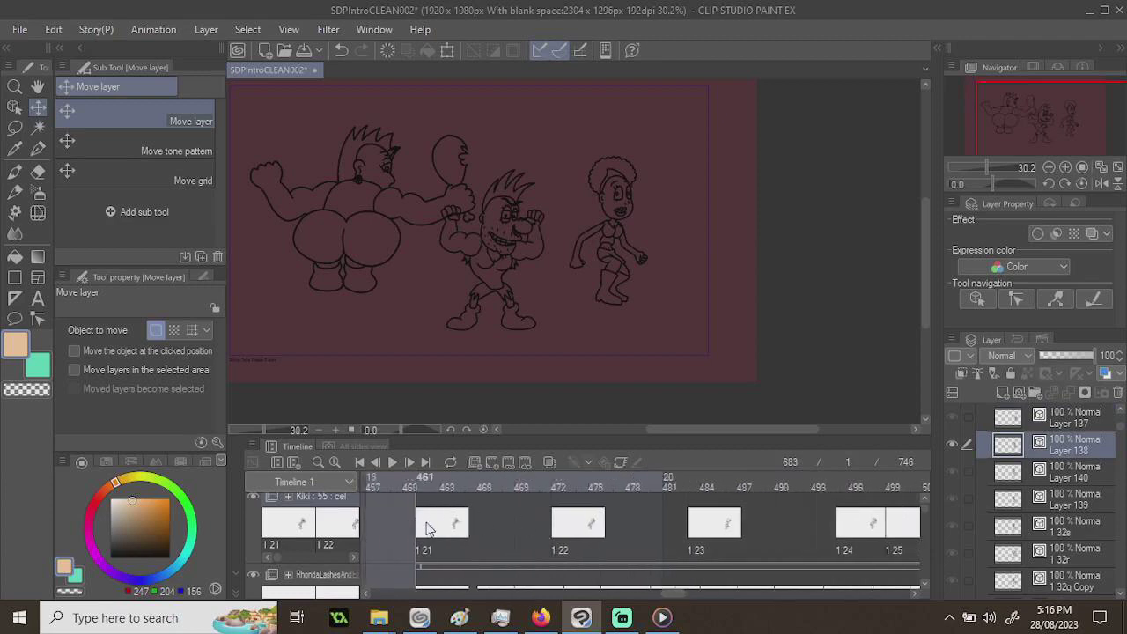
click(394, 462)
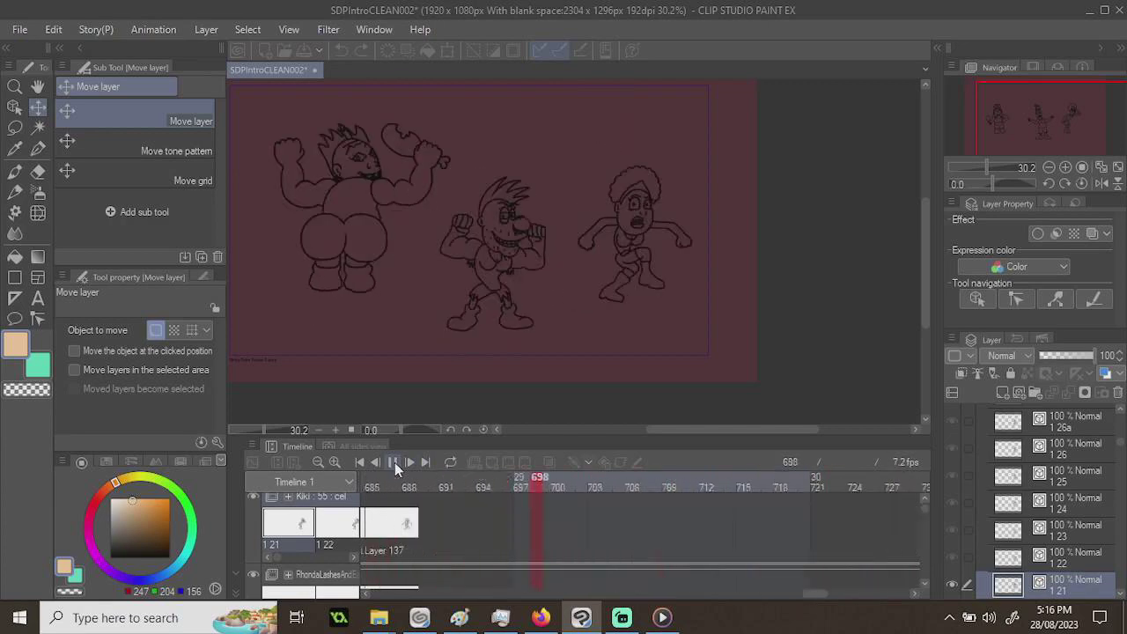
click(394, 462)
- Turn on onion skin at frame 540 and move Kiki's 1 33 cel up so her feet line up with the preceding cel
drag(816, 596, 704, 590)
mouse_move(438, 482)
mouse_down()
mouse_move(417, 481)
mouse_move(920, 499)
mouse_move(842, 487)
mouse_move(870, 481)
mouse_move(858, 482)
mouse_move(869, 484)
mouse_move(875, 530)
mouse_up()
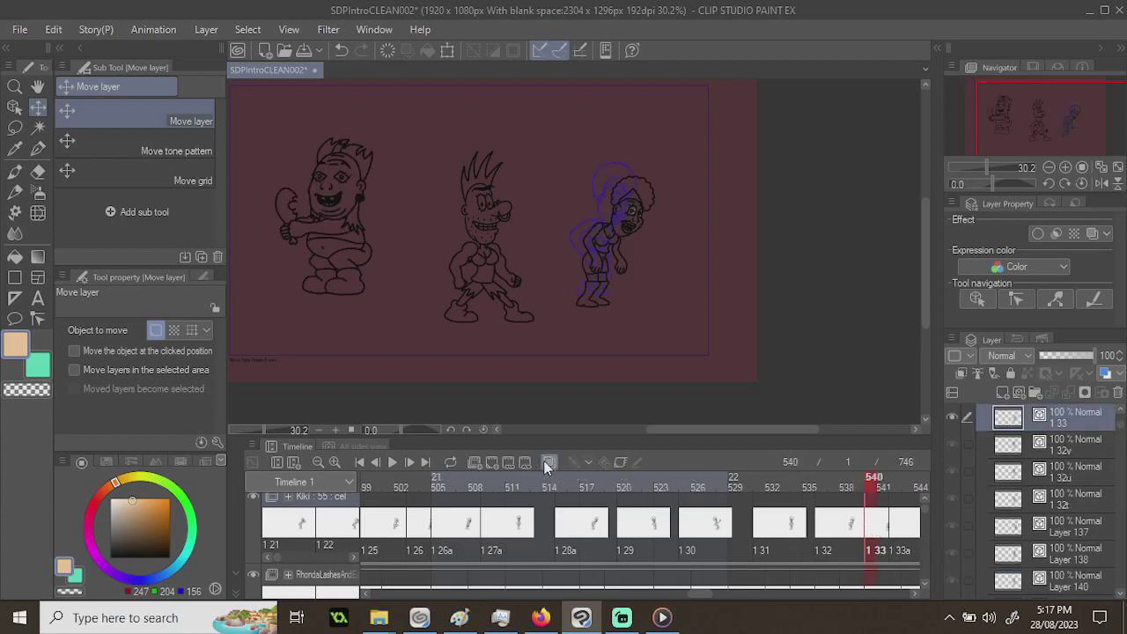
scroll(590, 347, up, 4)
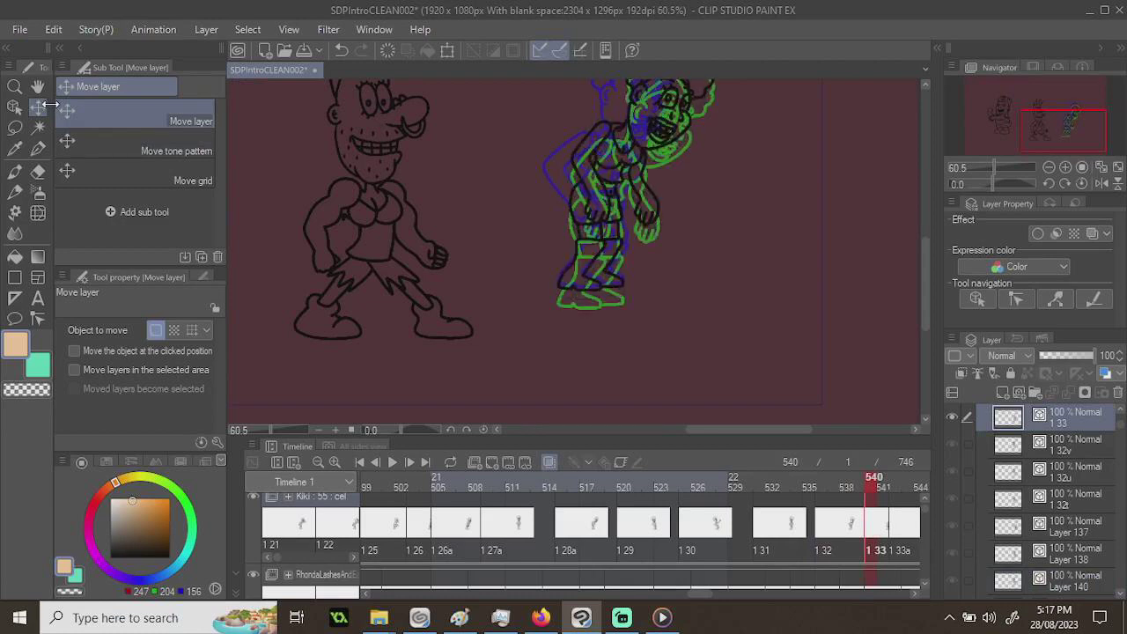
scroll(519, 291, down, 3)
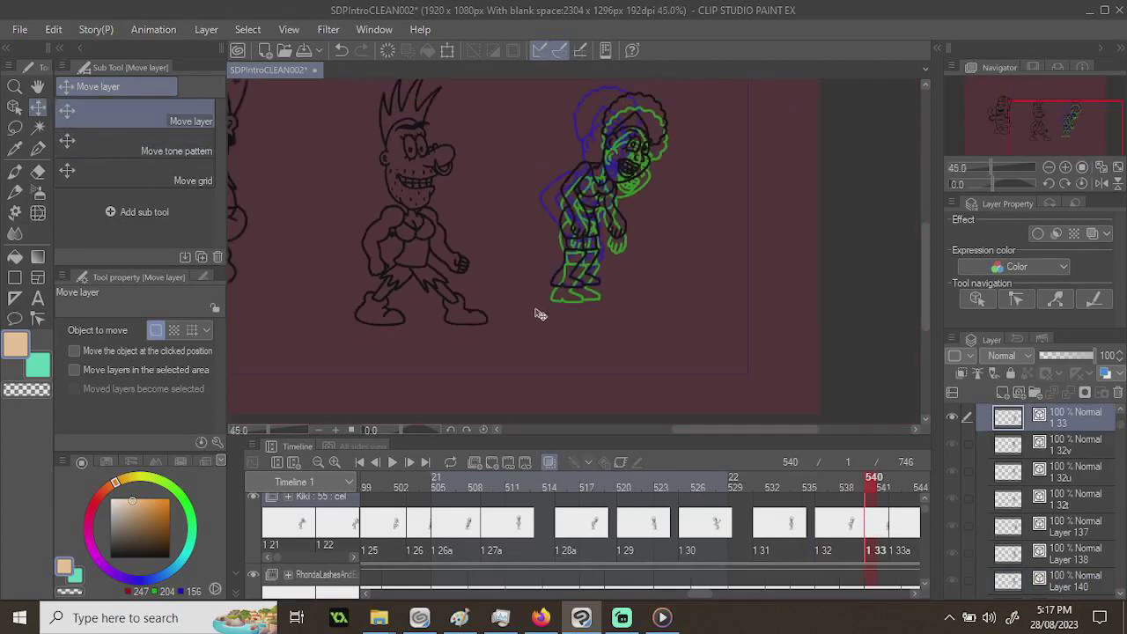
- Go to frame 542 and, using onion skin, move Kiki's 1 33a cel up so her feet line up with the preceding cel
click(547, 463)
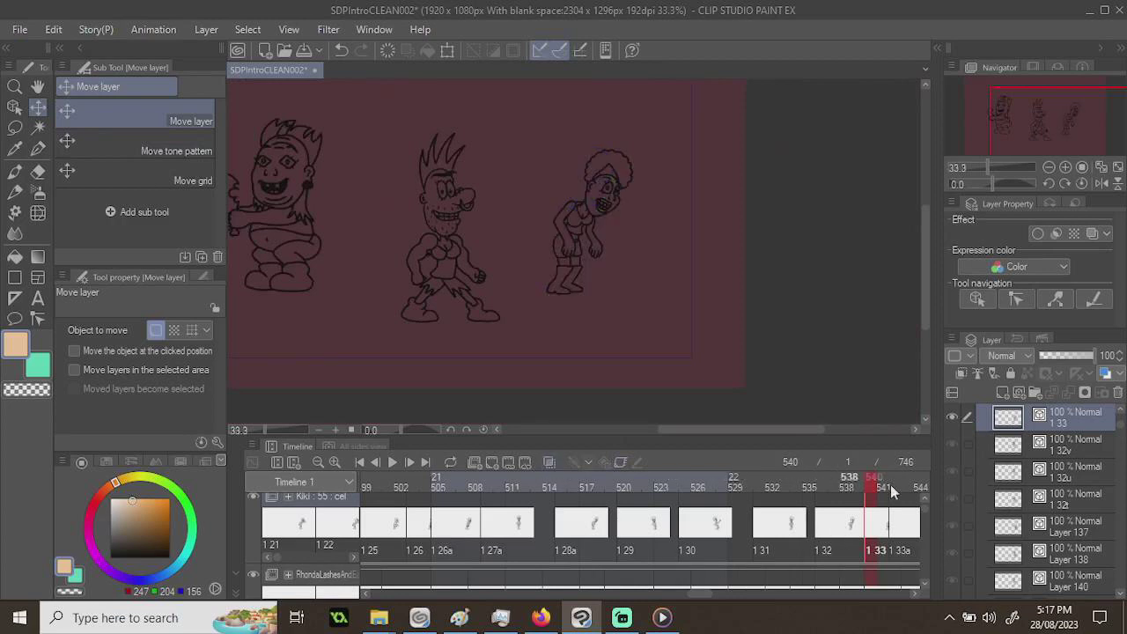
drag(852, 487, 897, 483)
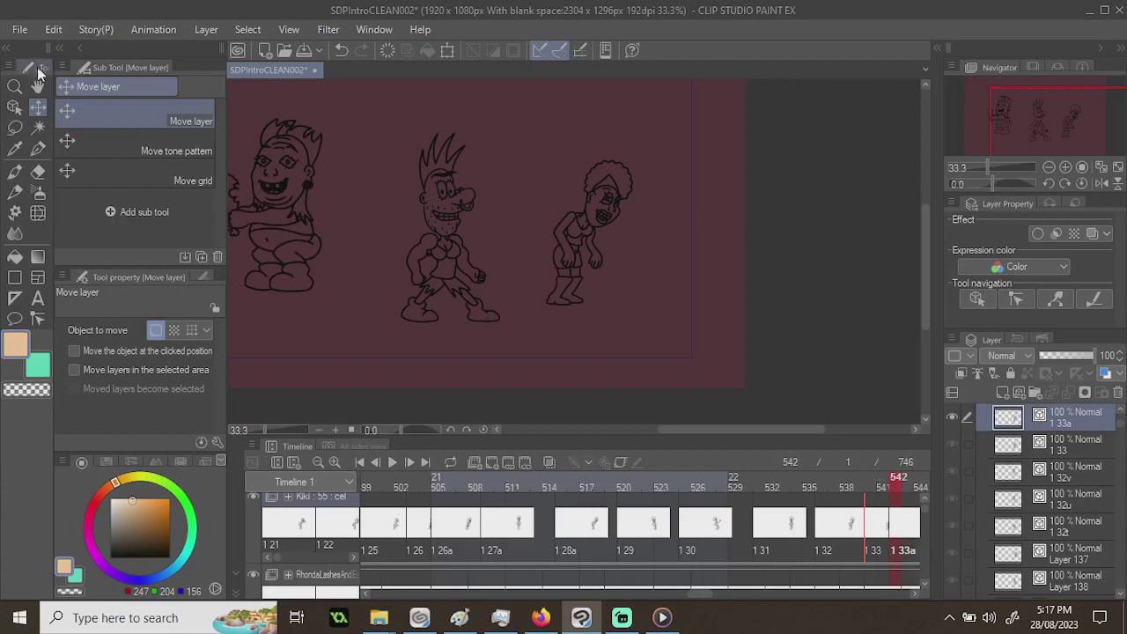
click(546, 460)
scroll(548, 297, up, 5)
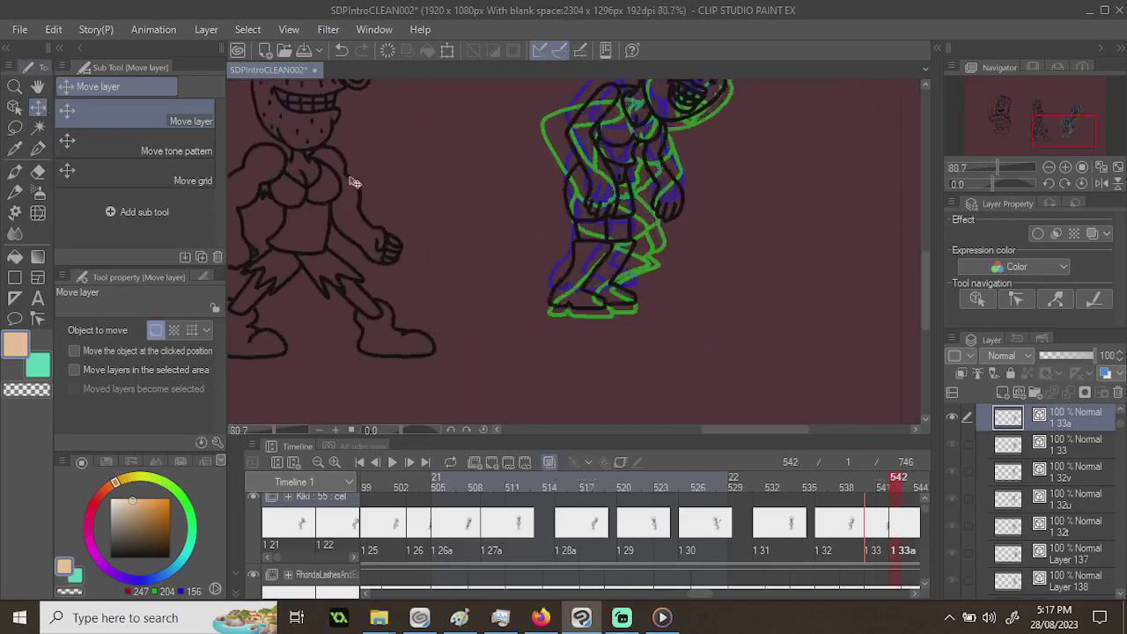
drag(598, 310, 598, 315)
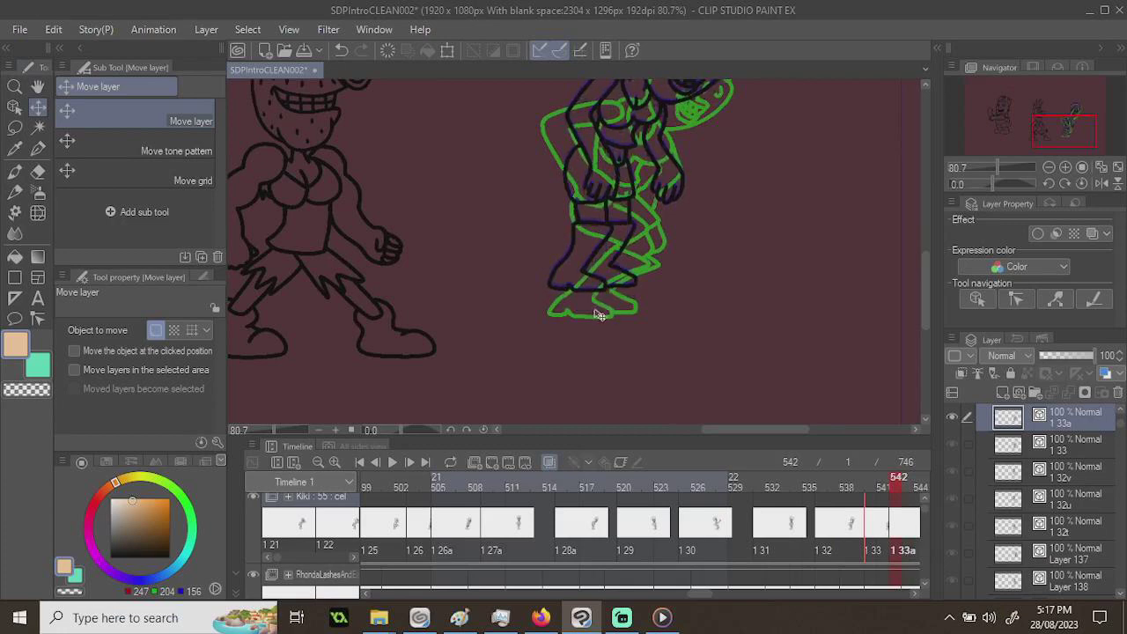
scroll(598, 315, down, 5)
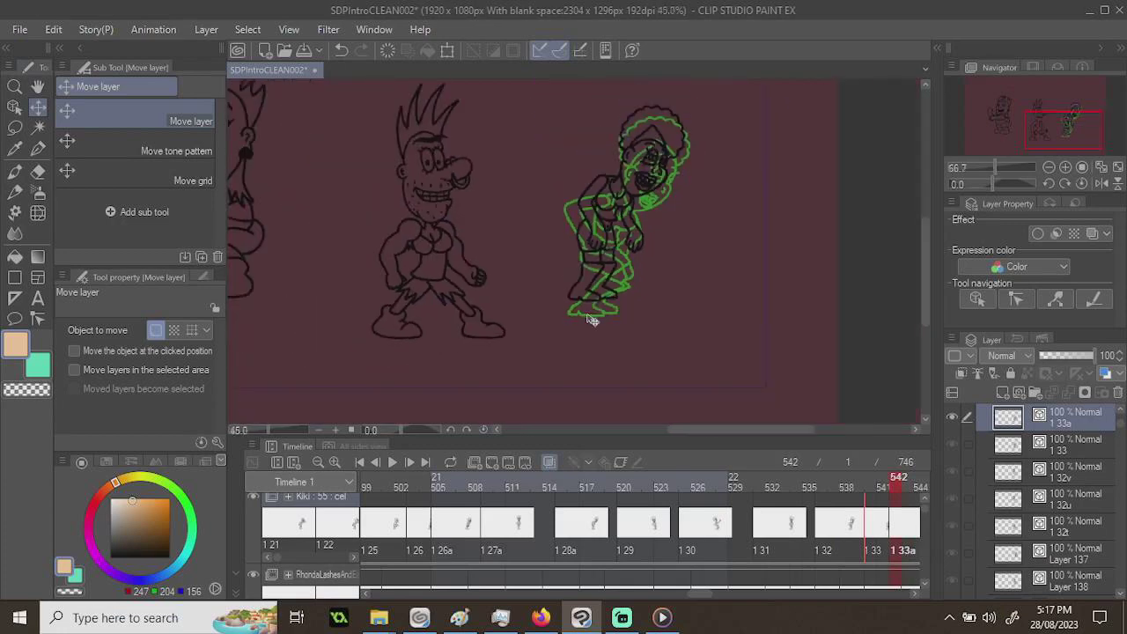
- Go to frame 546 and move Kiki's 1 34 cel up so her feet match the preceding cel's onion-skin outline
drag(685, 596, 726, 600)
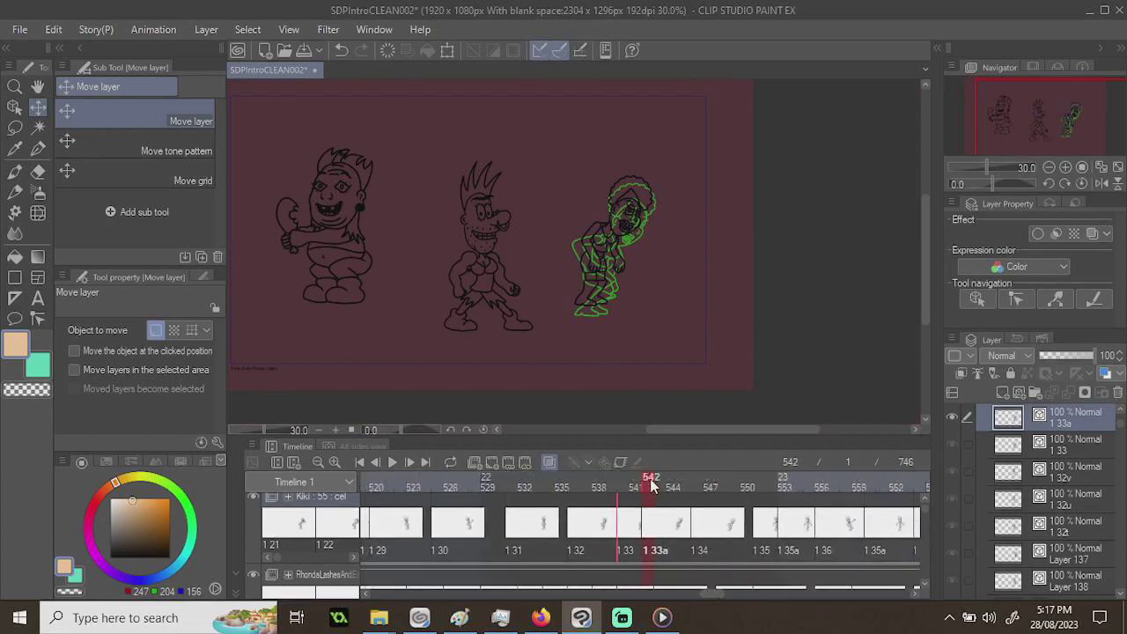
click(689, 476)
mouse_move(689, 476)
mouse_down()
mouse_move(718, 484)
mouse_move(700, 478)
mouse_up()
scroll(573, 314, up, 4)
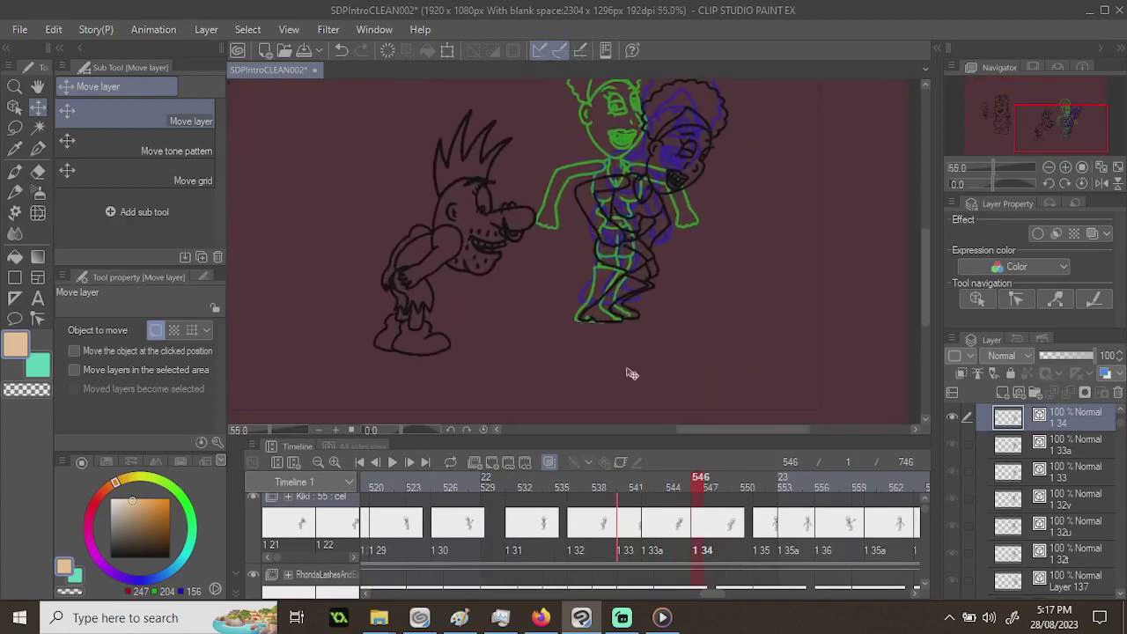
scroll(630, 374, up, 1)
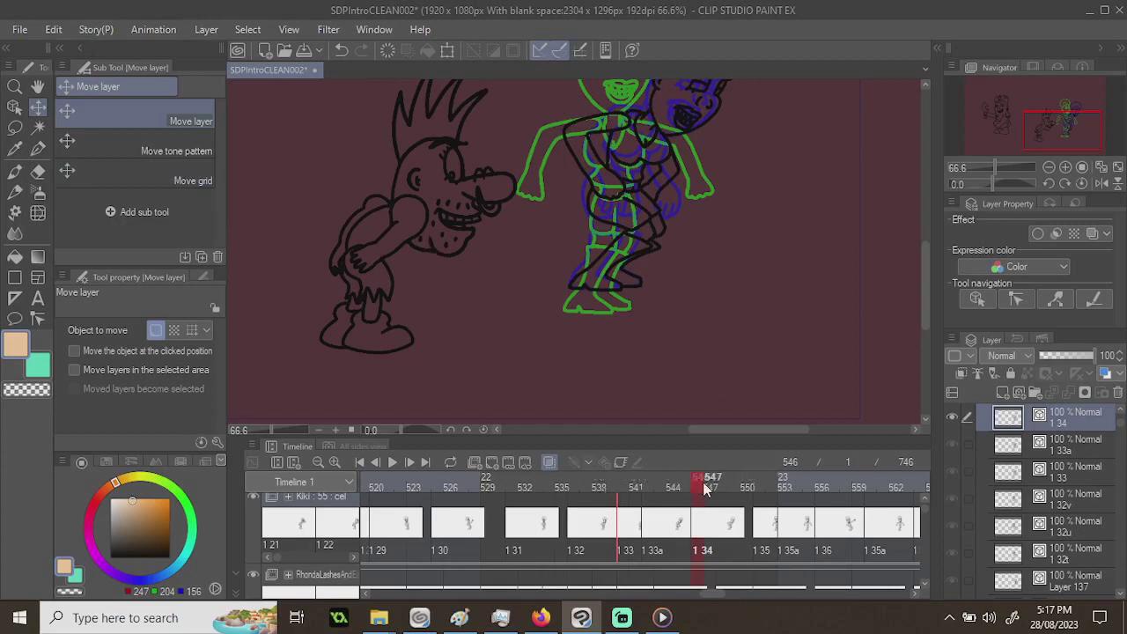
- Go to frame 551 and nudge Kiki's 1 35 cel right and slightly down until her feet overlap the preceding cel's feet
click(676, 487)
drag(676, 488, 766, 483)
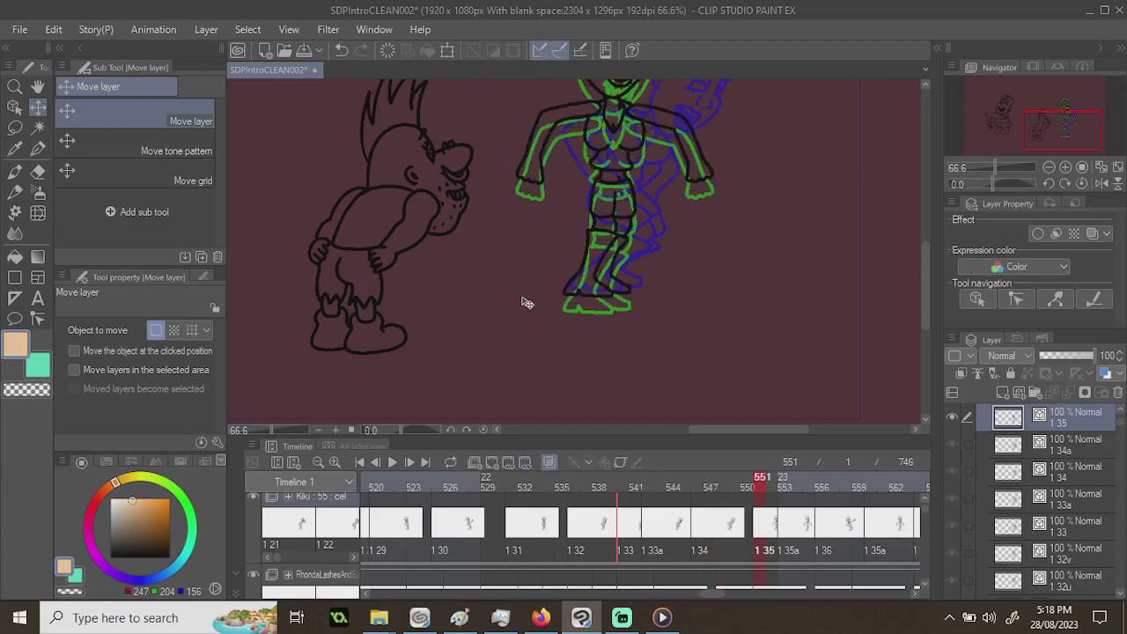
scroll(611, 291, up, 5)
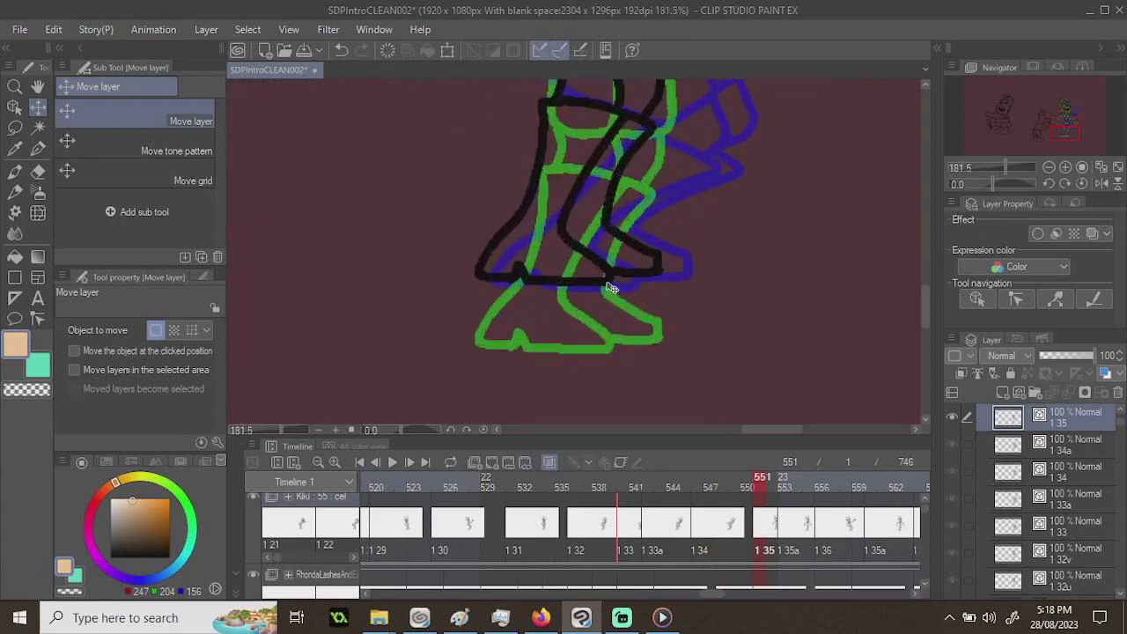
key(Right)
key(Right)
key(Right)
key(Right)
key(Right)
key(Right)
key(Right)
key(Right)
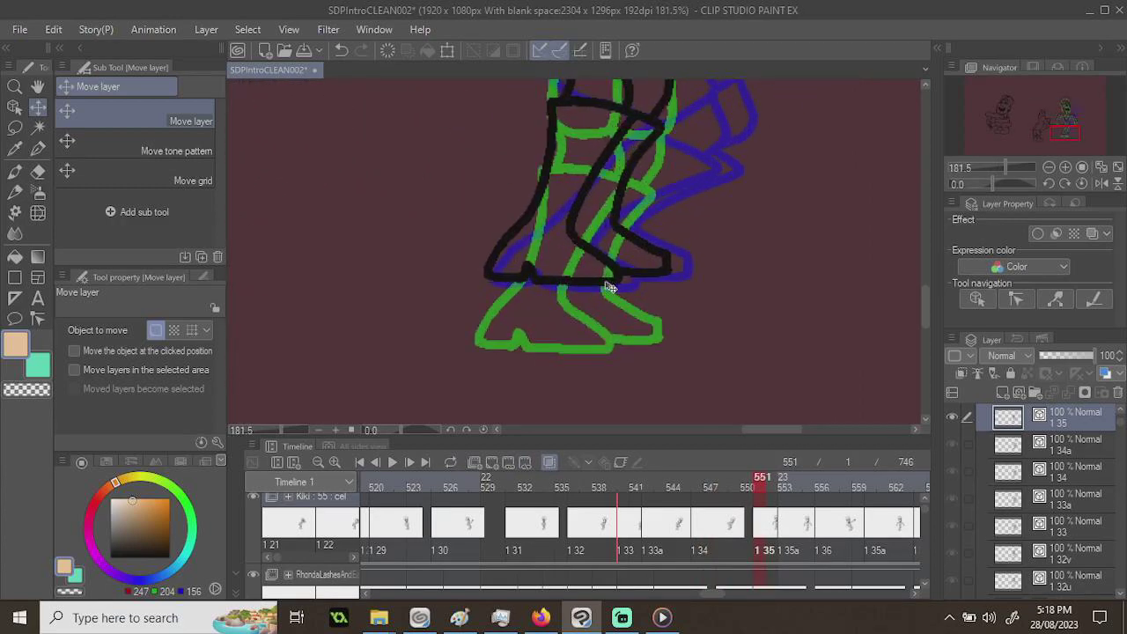
key(Right)
key(Right)
key(Right)
key(Right)
key(Right)
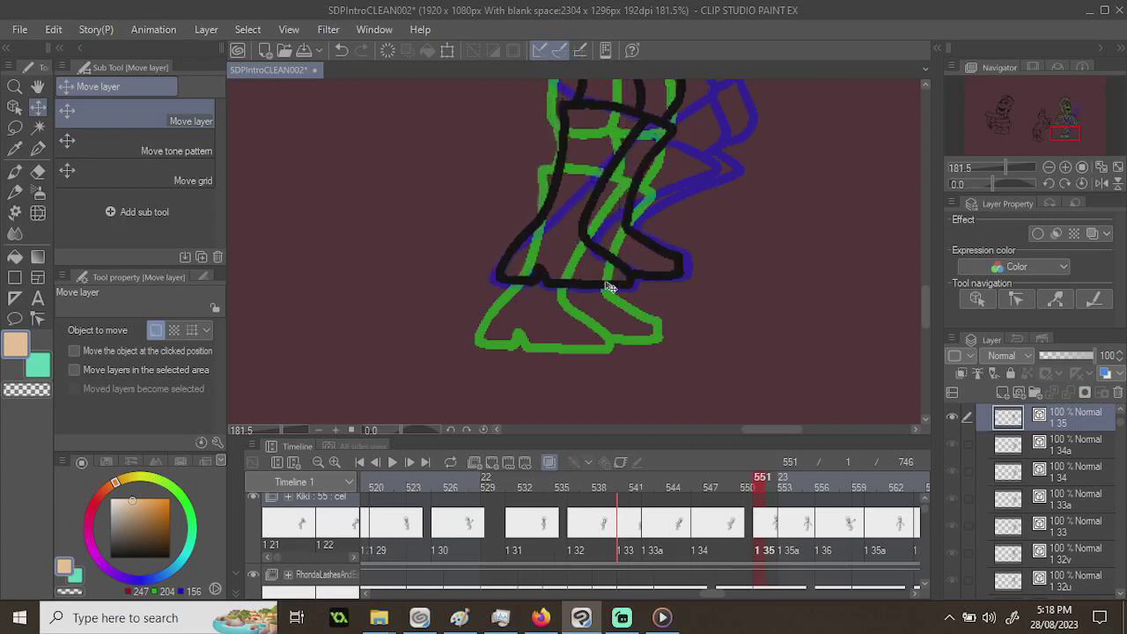
key(Down)
key(Down)
key(Down)
key(Down)
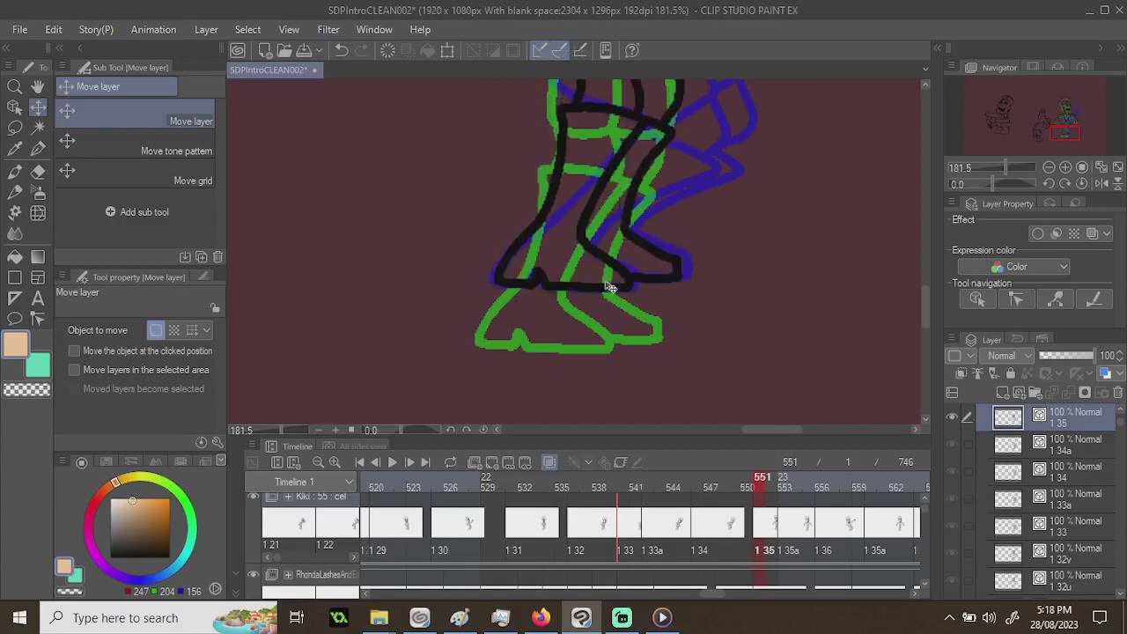
scroll(610, 287, down, 10)
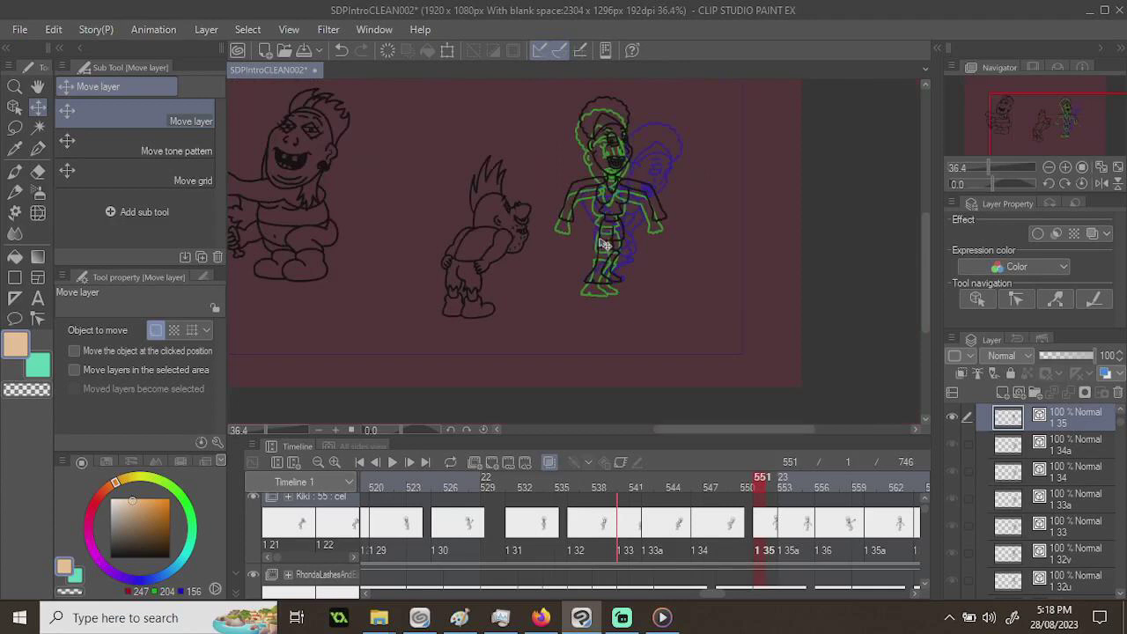
- Compare frames 551 and 553 without onion skin, then turn it back on and move Kiki's 1 35a cel up onto the preceding cel's outline
click(761, 485)
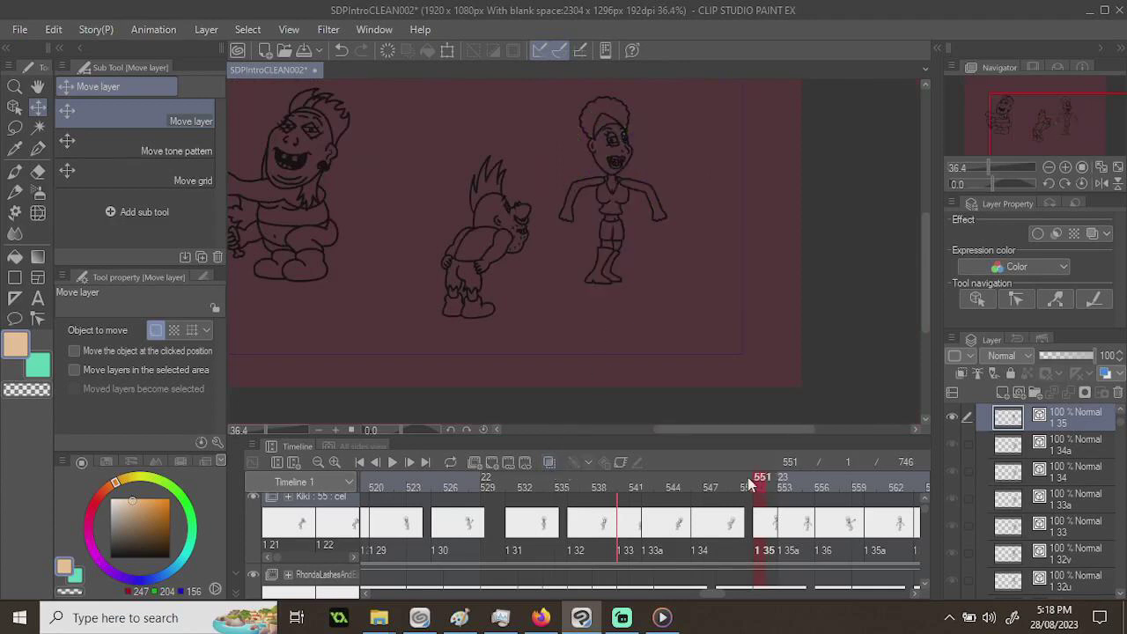
drag(749, 485, 784, 477)
click(763, 483)
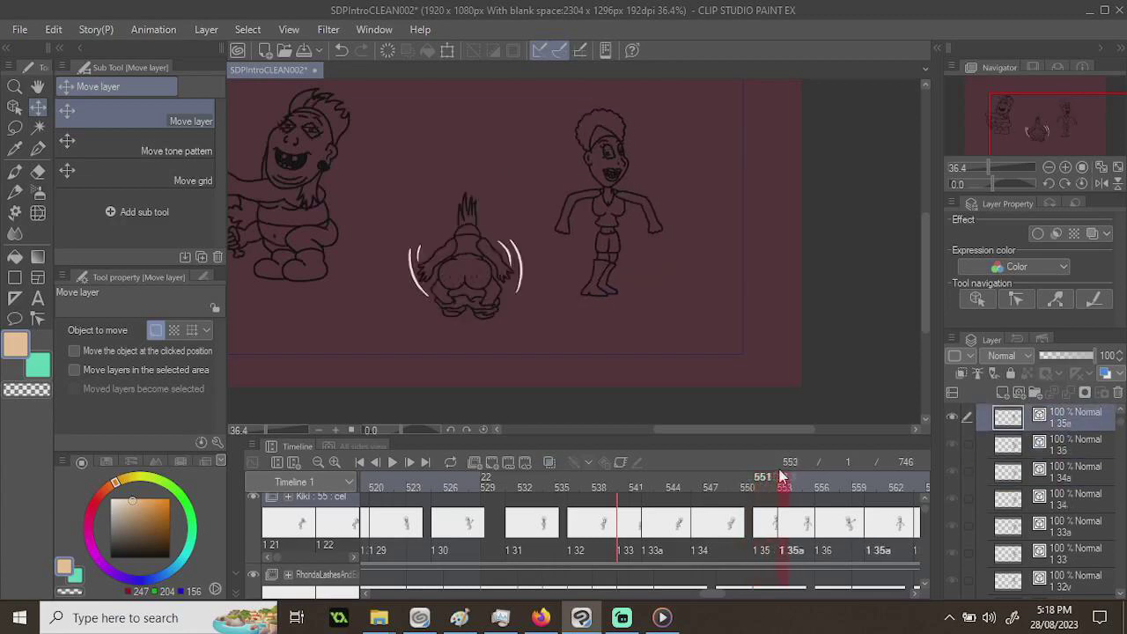
click(546, 461)
scroll(582, 268, up, 5)
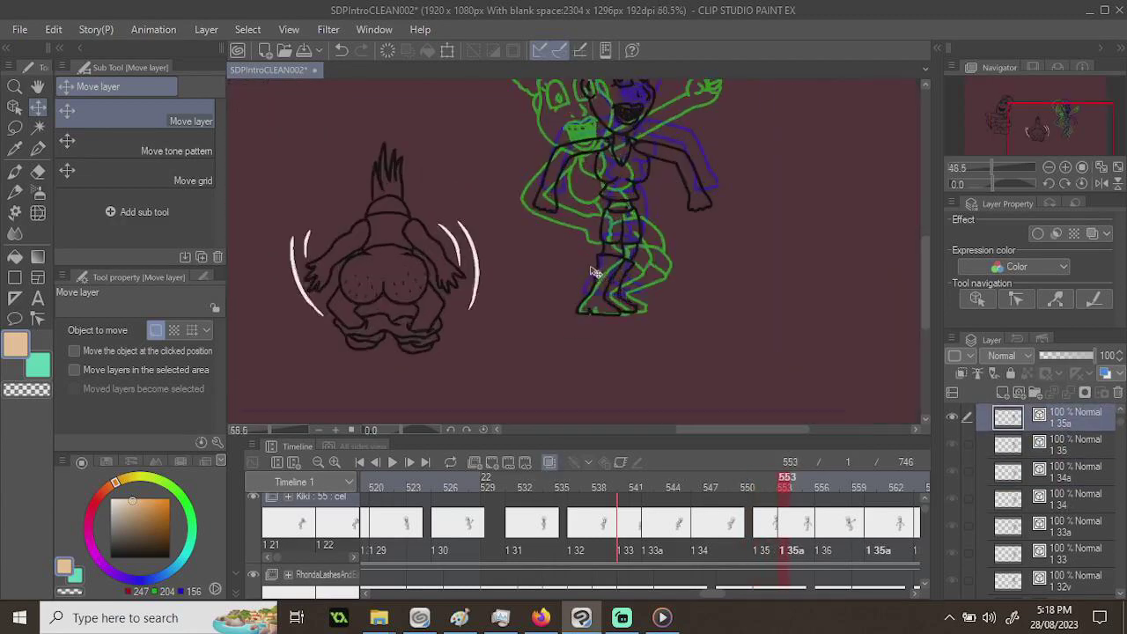
drag(621, 306, 631, 286)
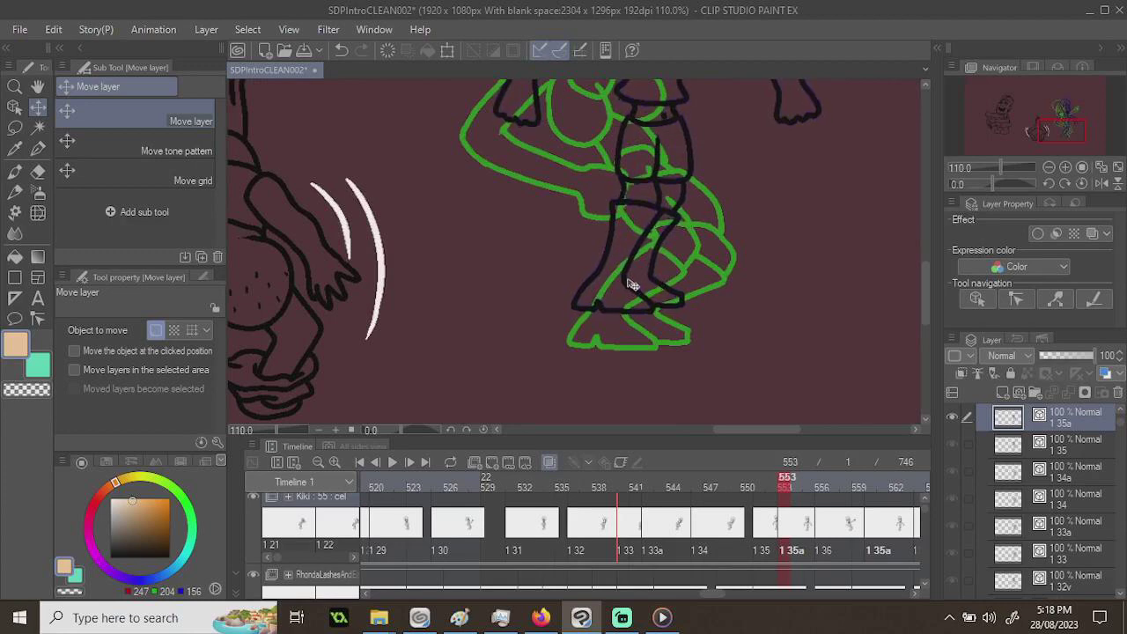
scroll(486, 385, down, 4)
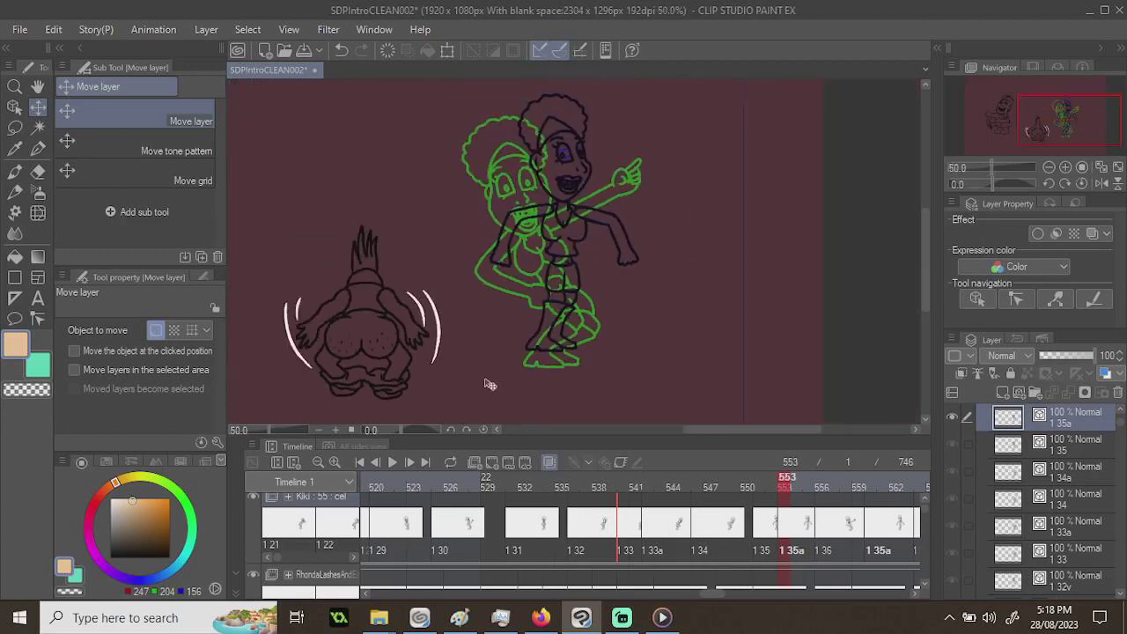
- Play the animation from frame 535 to 583 to check Kiki's realigned cels
click(548, 487)
click(408, 462)
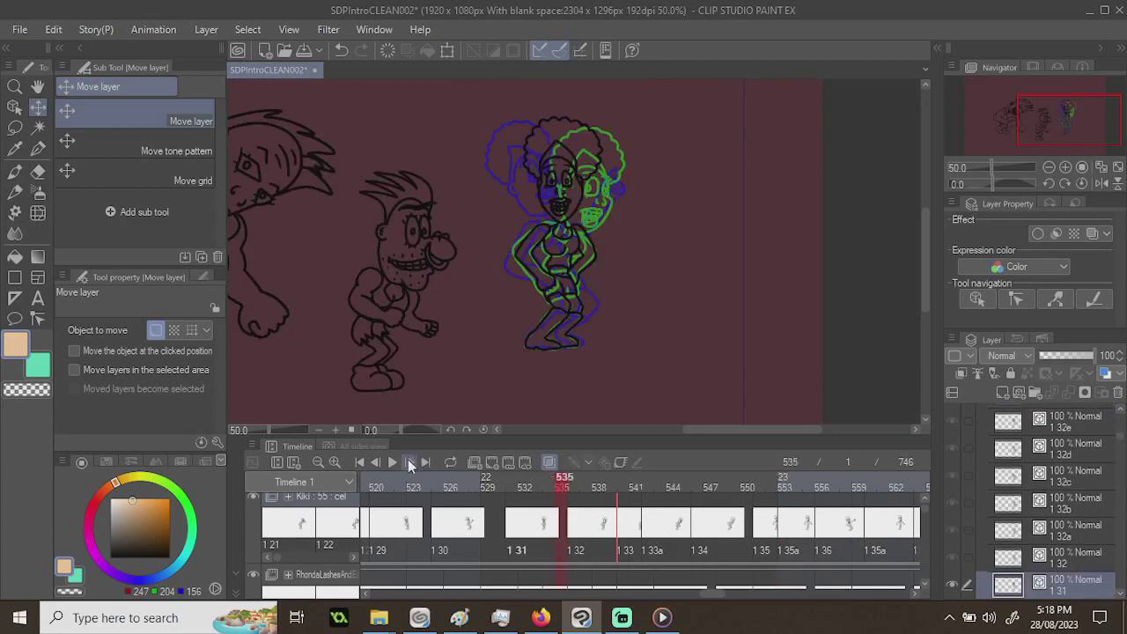
click(394, 464)
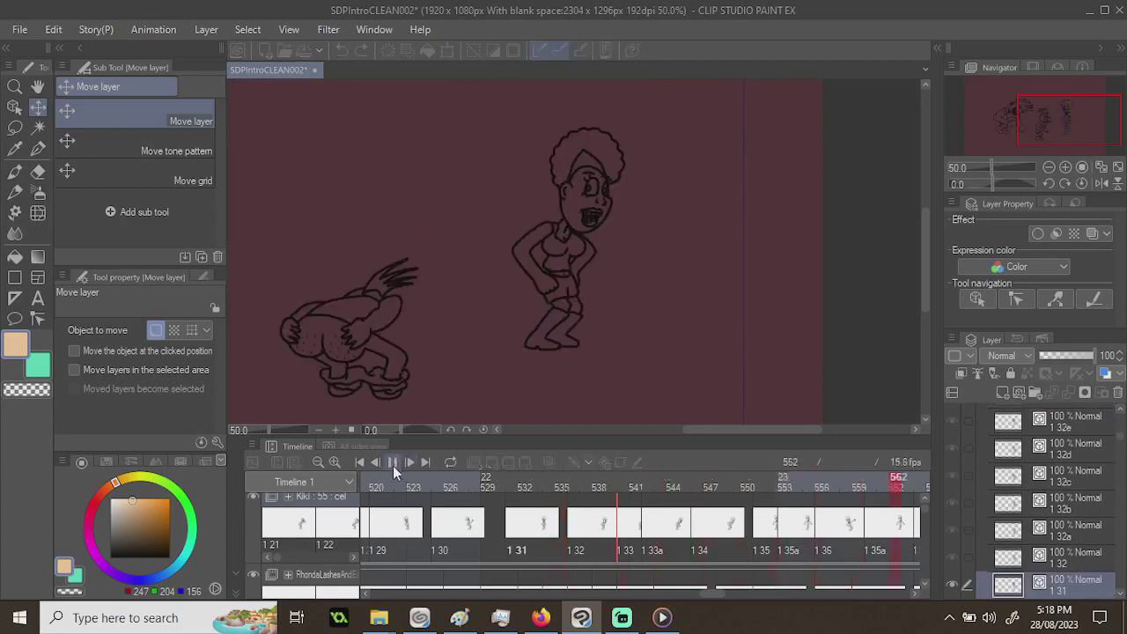
click(392, 464)
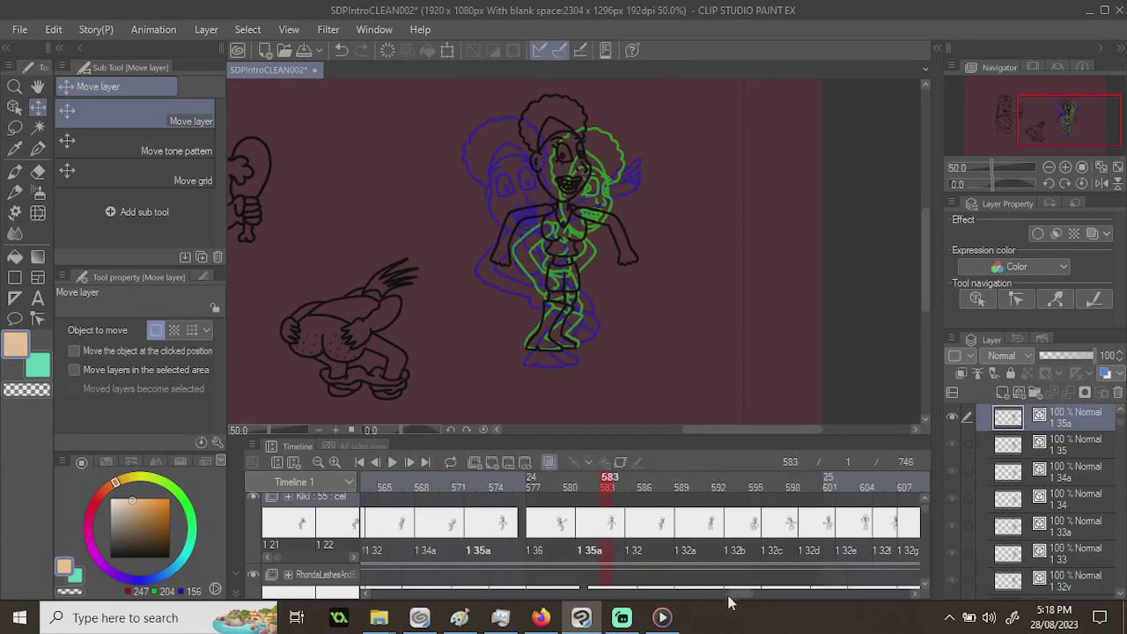
- Replay the animation from frame 546 through 624, pausing along the way, to look for remaining jumps in Kiki's position
drag(731, 596, 718, 591)
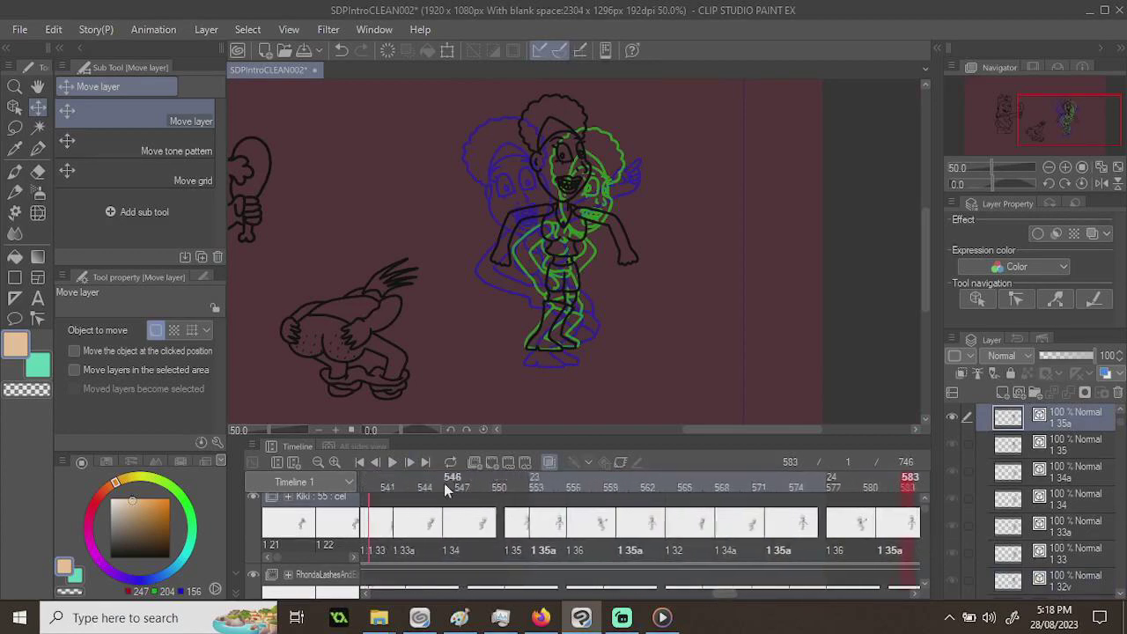
click(443, 482)
click(393, 464)
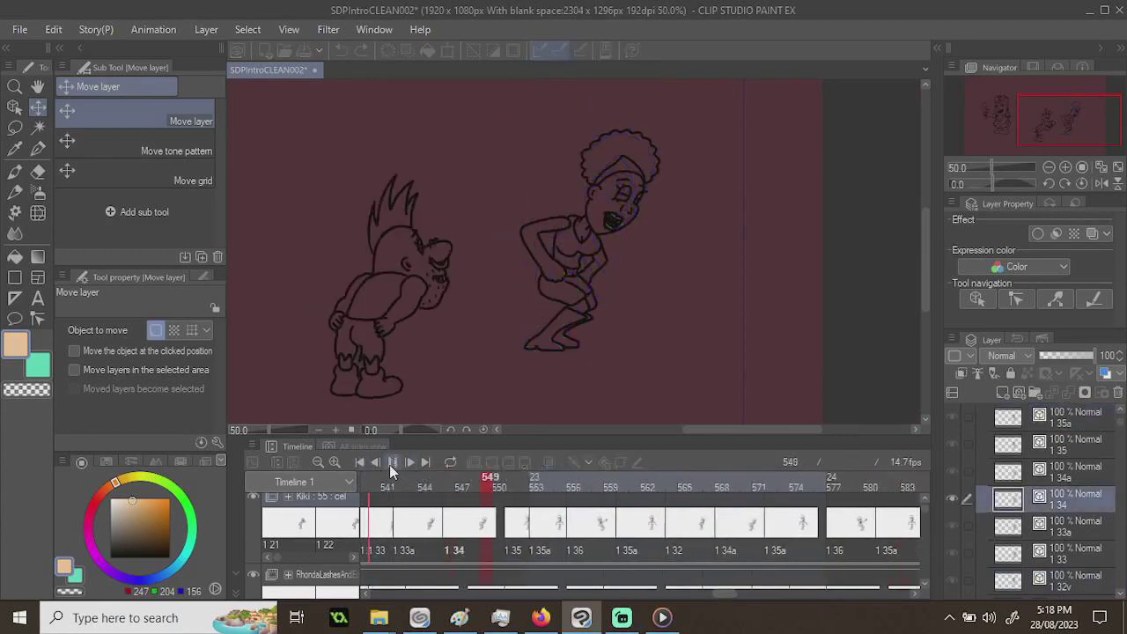
click(393, 464)
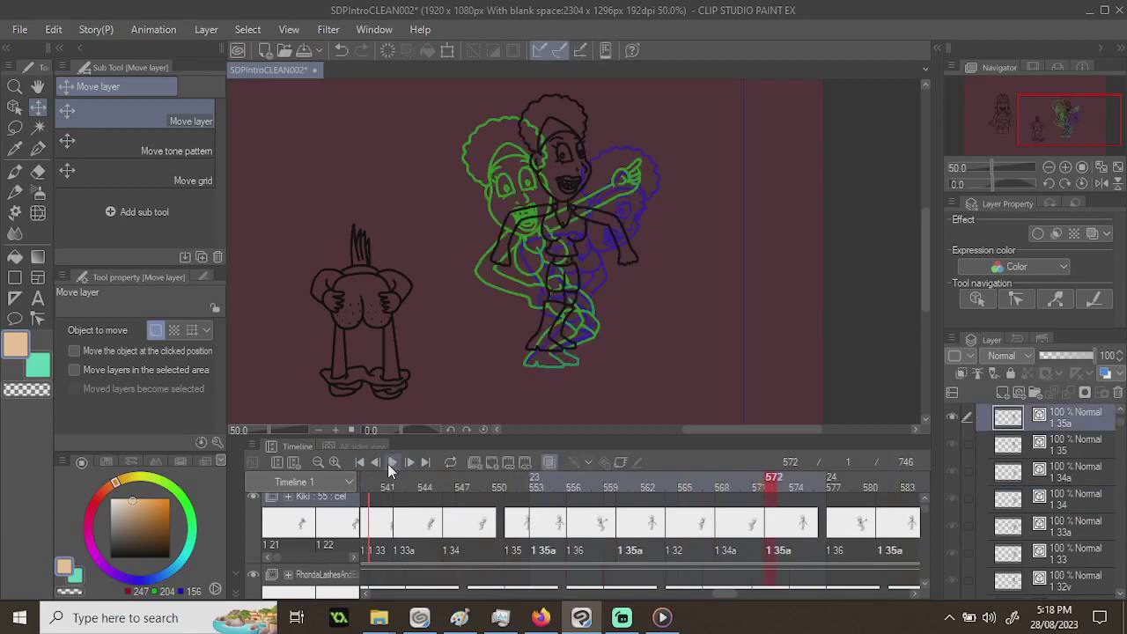
click(392, 464)
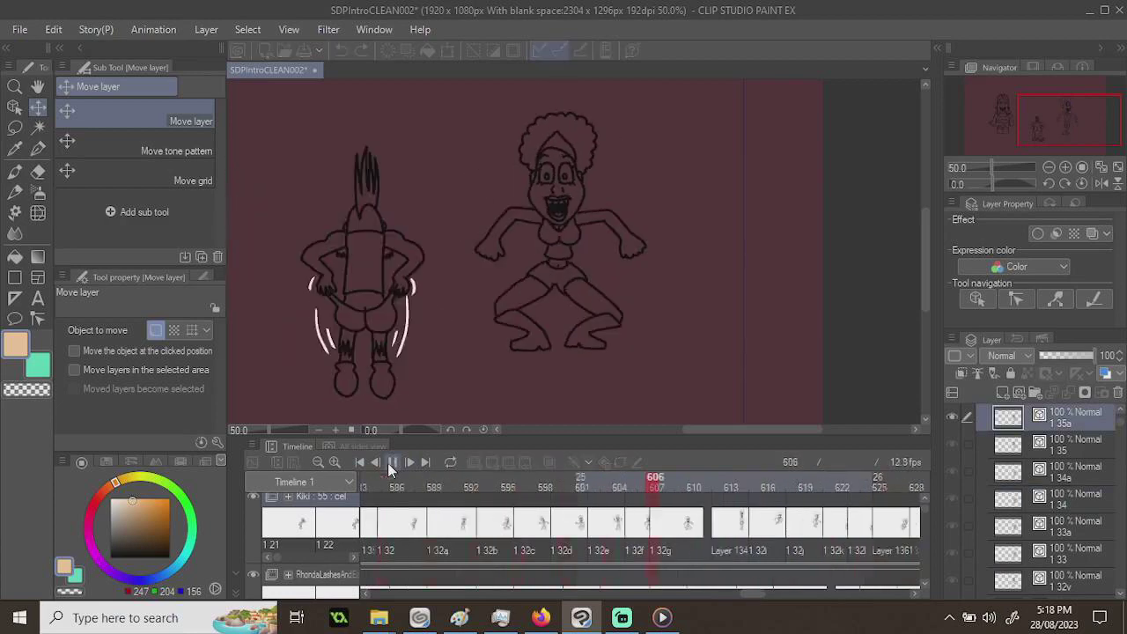
click(392, 462)
click(391, 463)
click(392, 463)
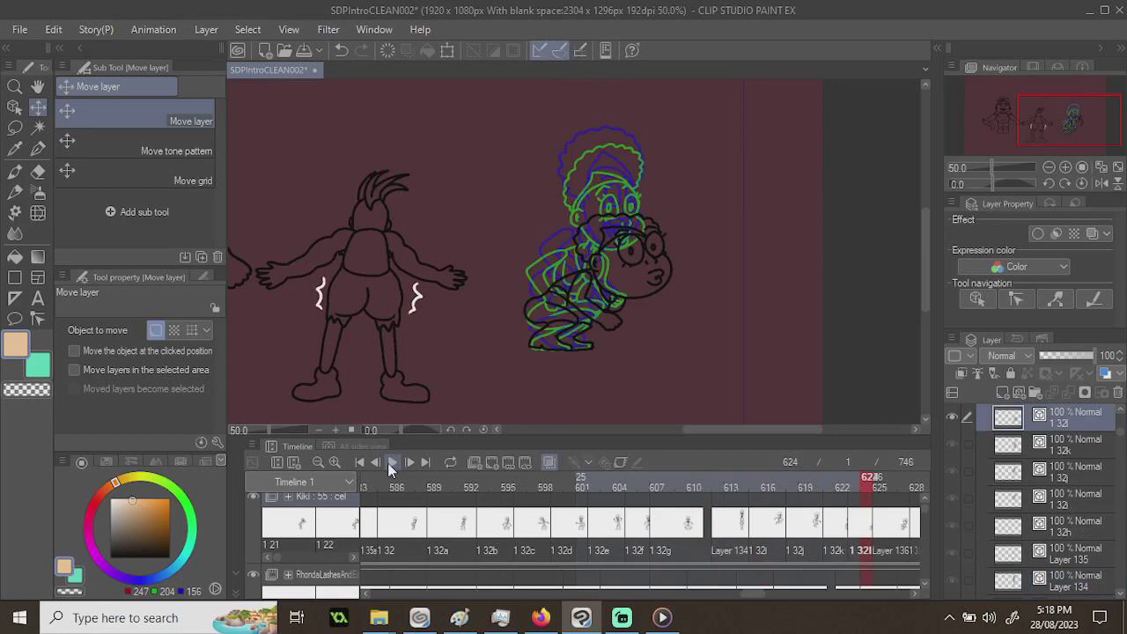
- Return to frame 577 and compare the position of Kiki's 1 36 cel with its neighbouring cels in onion skin
drag(394, 485, 317, 451)
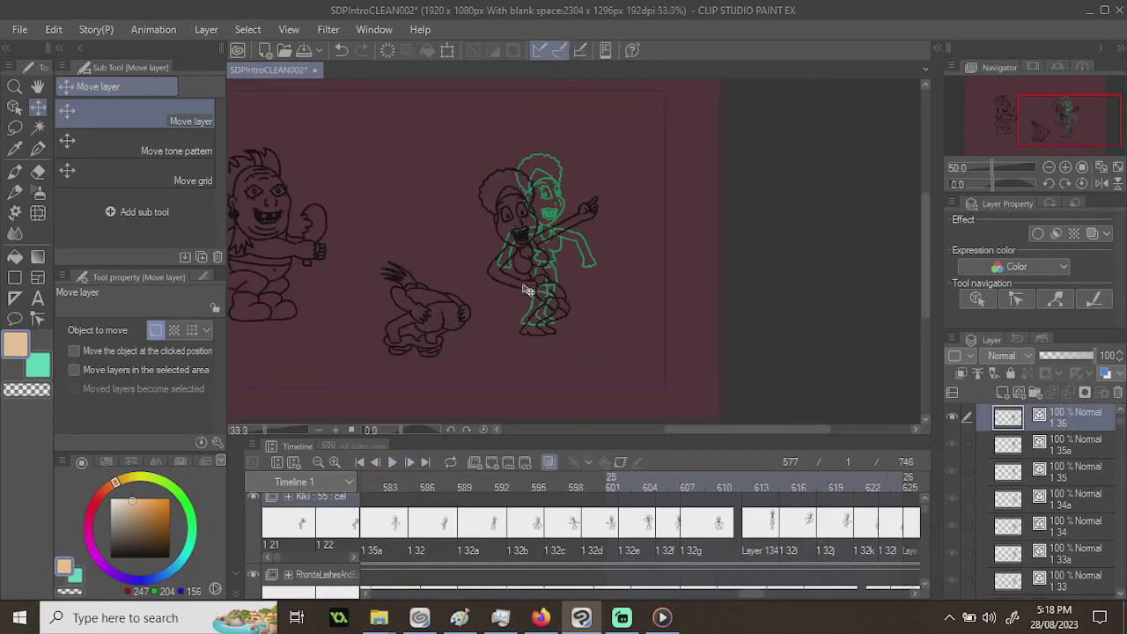
scroll(565, 257, down, 2)
scroll(565, 257, up, 1)
drag(565, 257, 572, 255)
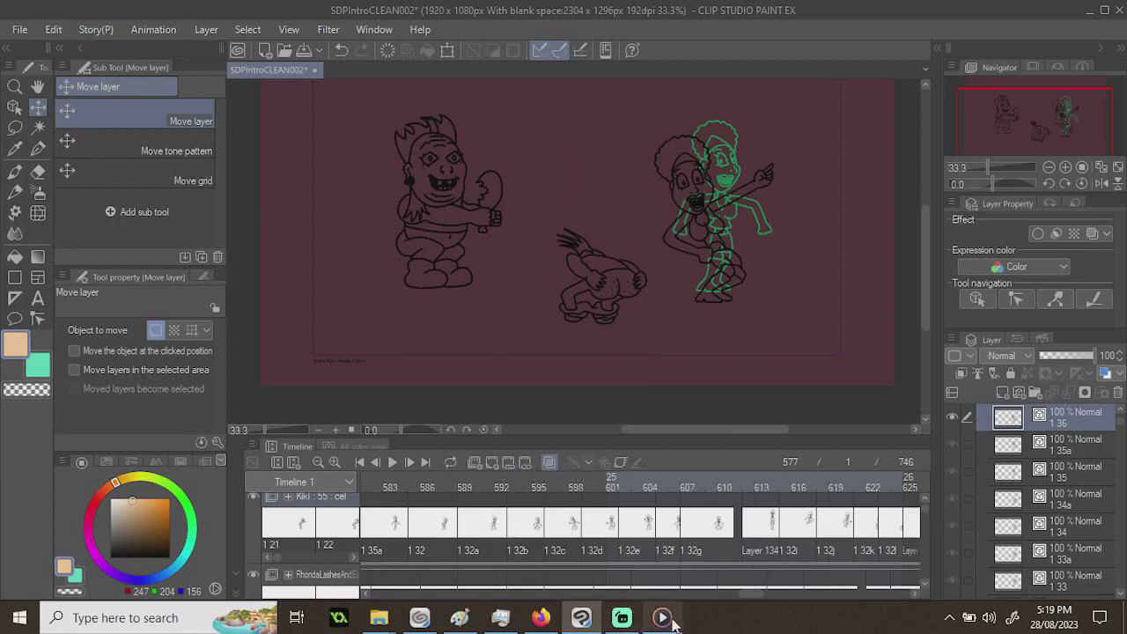
click(632, 619)
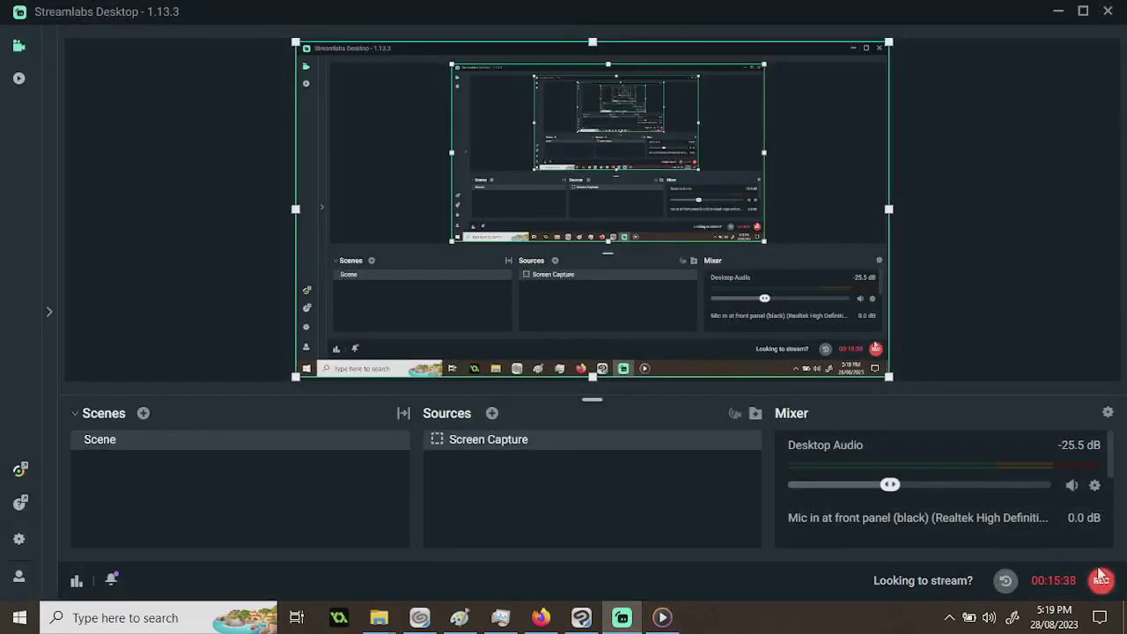